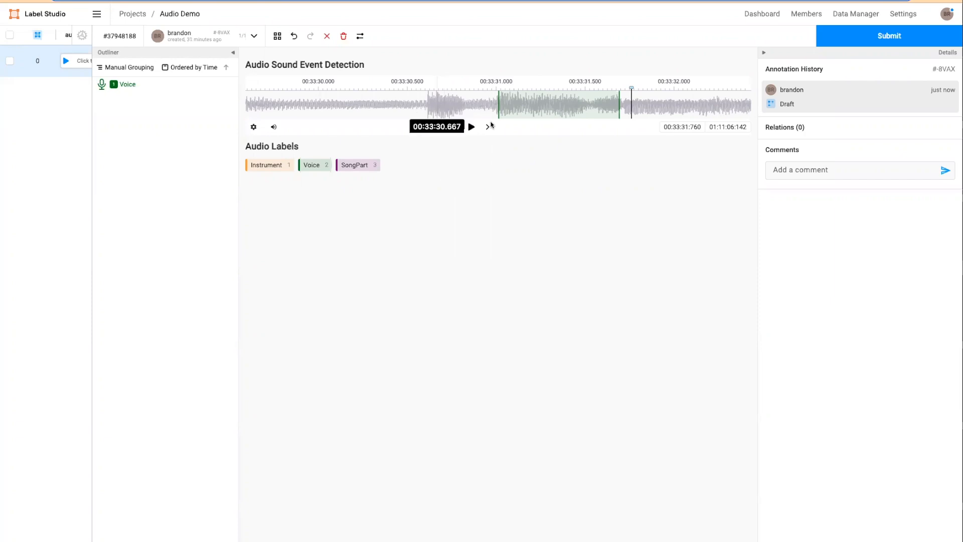
# Move the Voice region earlier on the waveform to start at about 00:33:30.356, and return to the project's task list.
pyautogui.moveTo(552, 114); pyautogui.dragTo(437, 115)
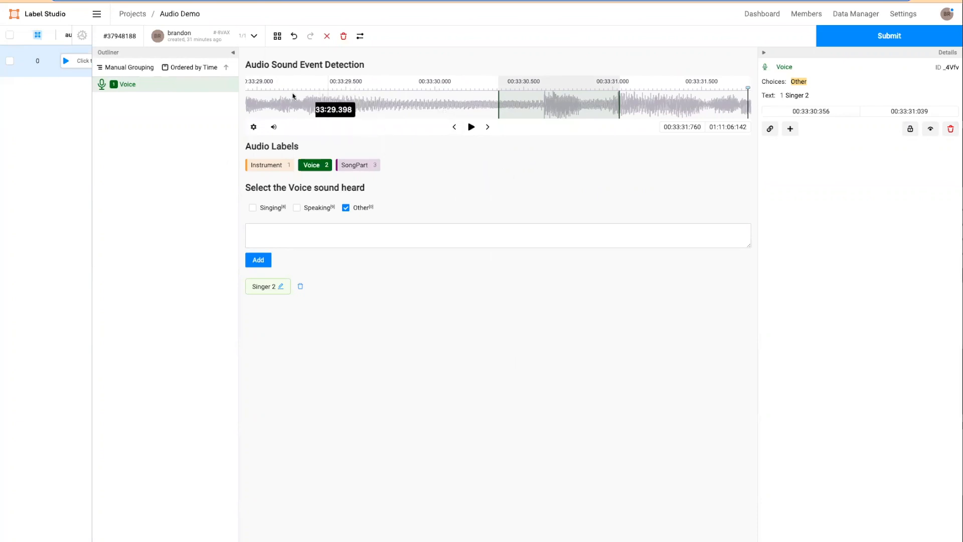
pyautogui.click(70, 73)
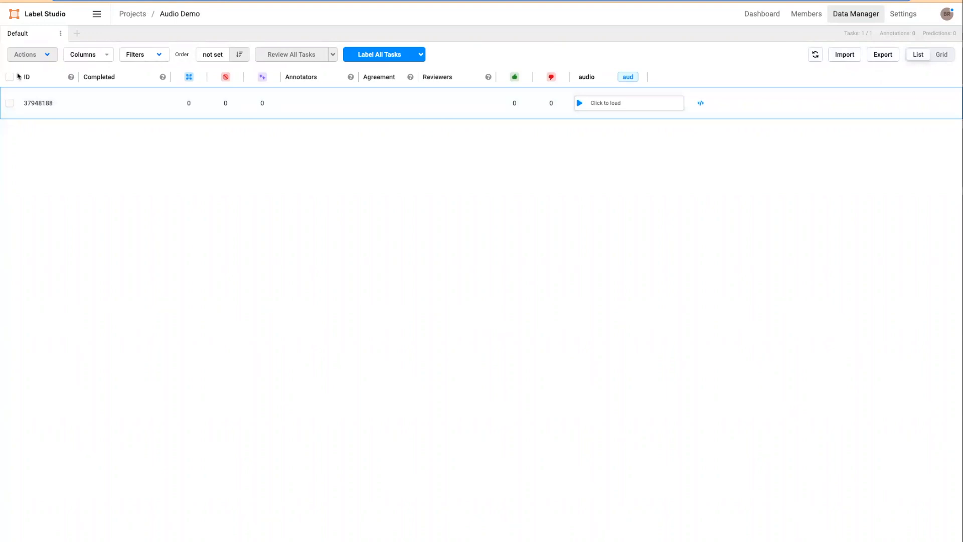
# Create a new project in the Audio workspace with the title "Audio Demo 2".
pyautogui.click(138, 16)
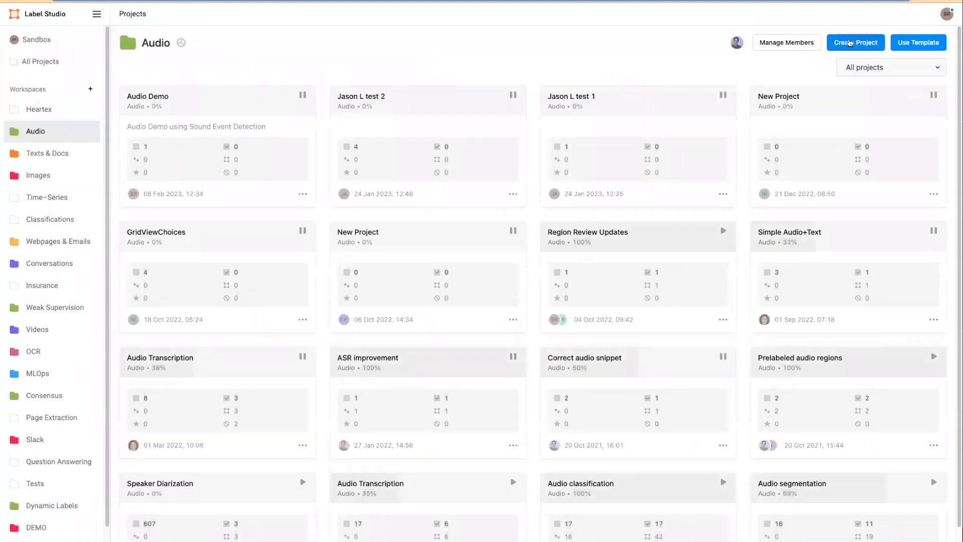
pyautogui.click(855, 40)
pyautogui.click(493, 142)
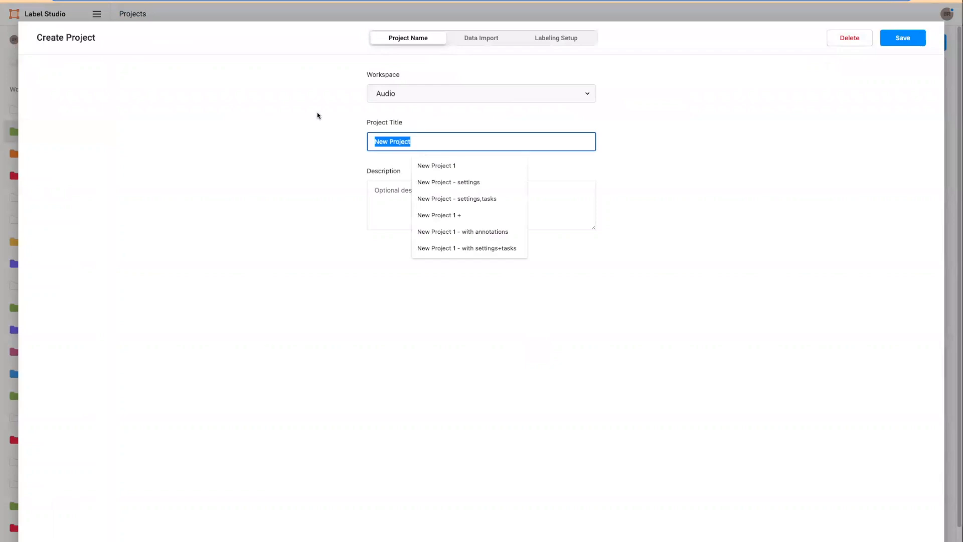
pyautogui.write('Audio Demo')
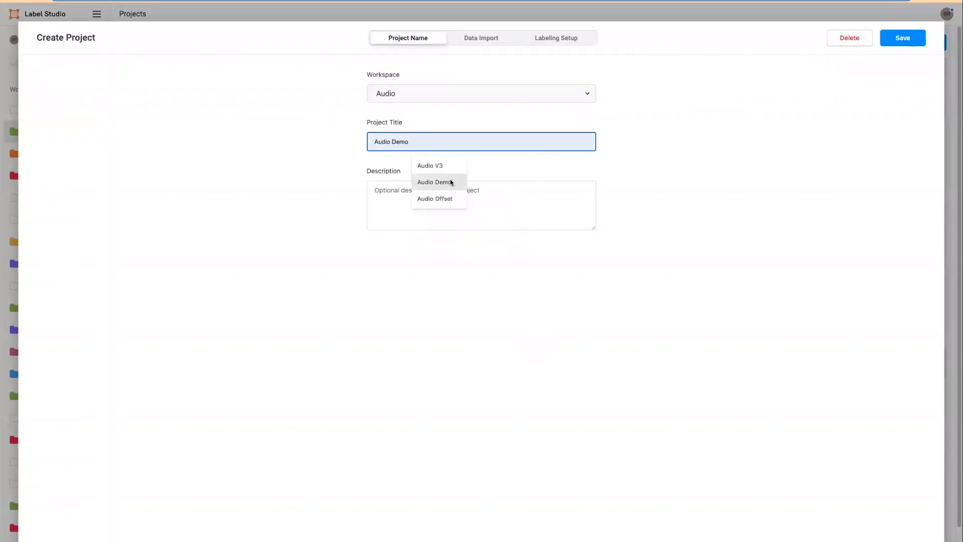
pyautogui.click(450, 182)
pyautogui.write('2')
pyautogui.click(501, 195)
# Upload the audio file liquid-dnb.mp3 as the project's data.
pyautogui.click(493, 40)
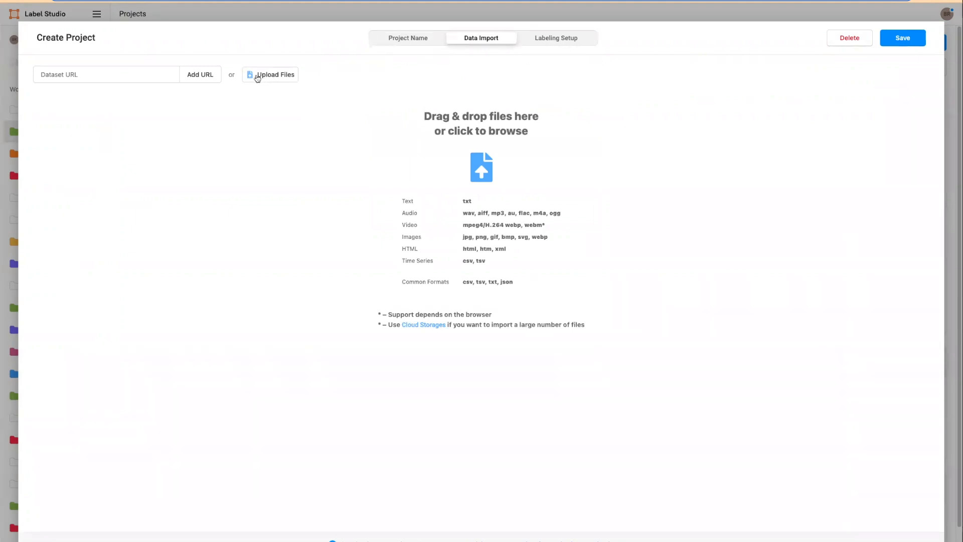
pyautogui.click(274, 75)
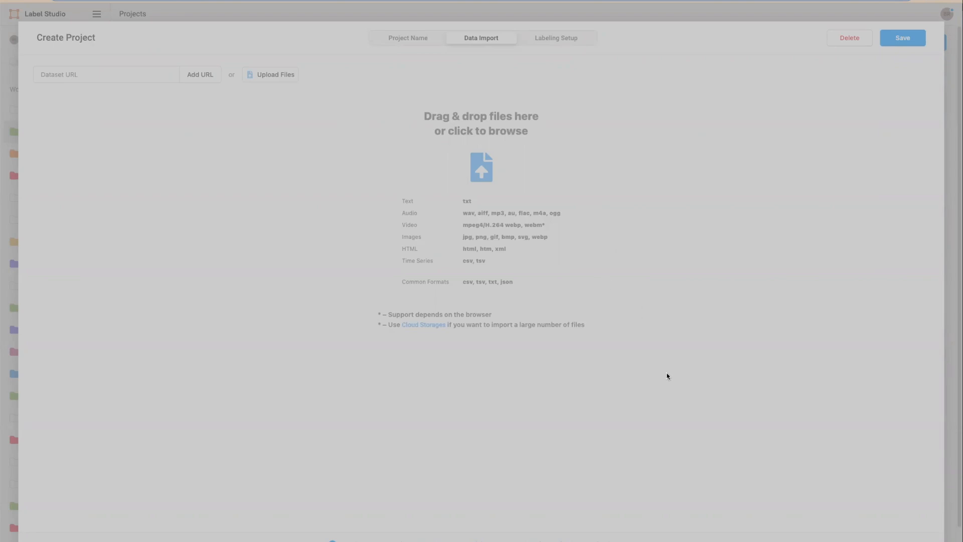
pyautogui.click(698, 462)
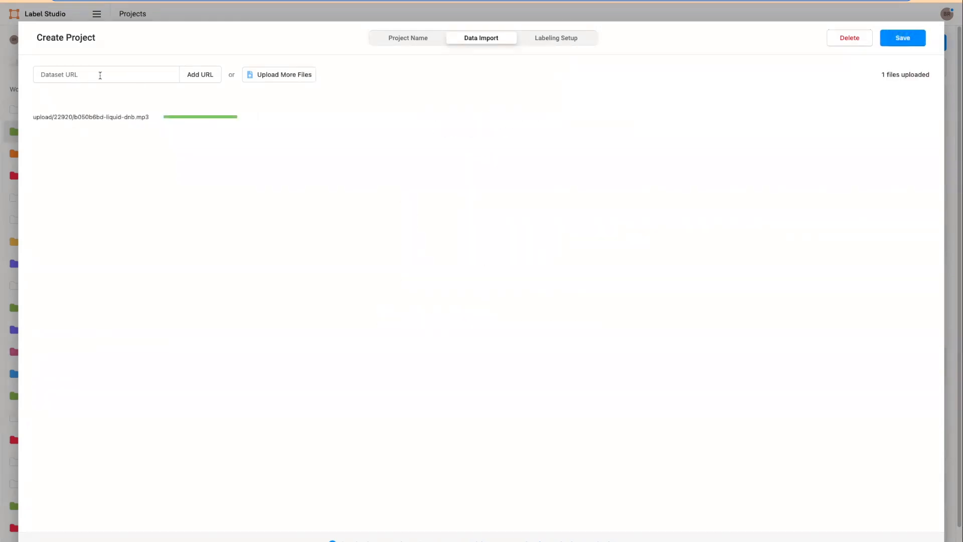
# Draft the sample task JSON { "data": { "audio": "" } } in the dataset URL field without adding it.
pyautogui.click(41, 73)
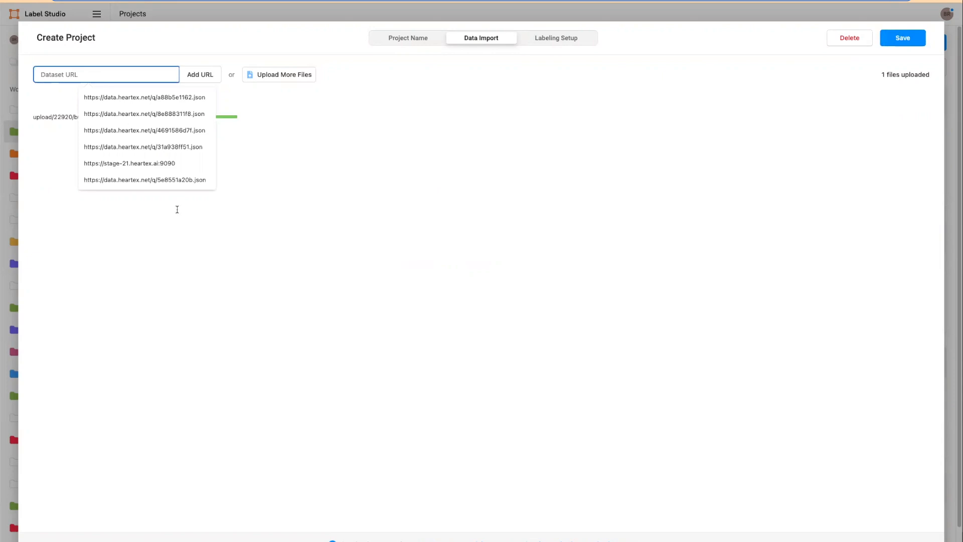
pyautogui.click(223, 296)
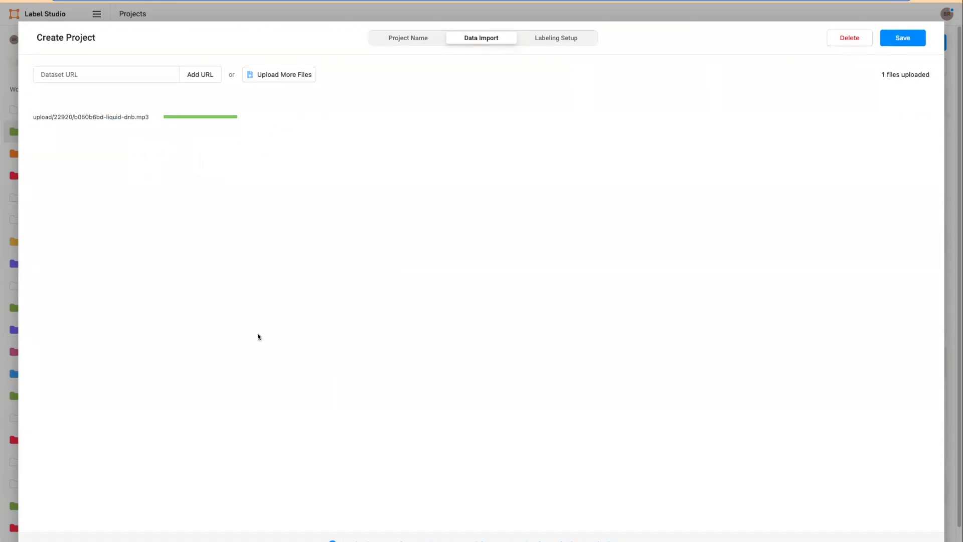
pyautogui.click(131, 75)
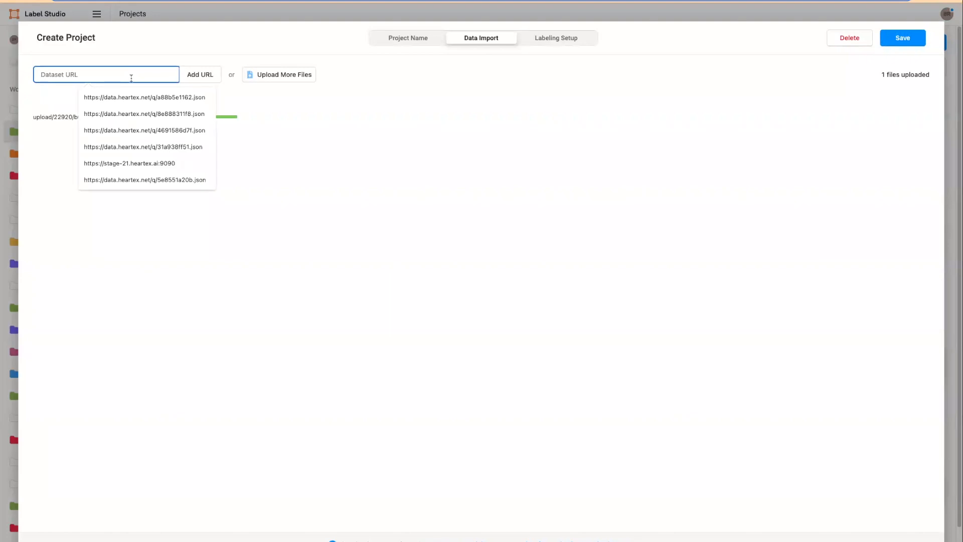
pyautogui.write('{ ')
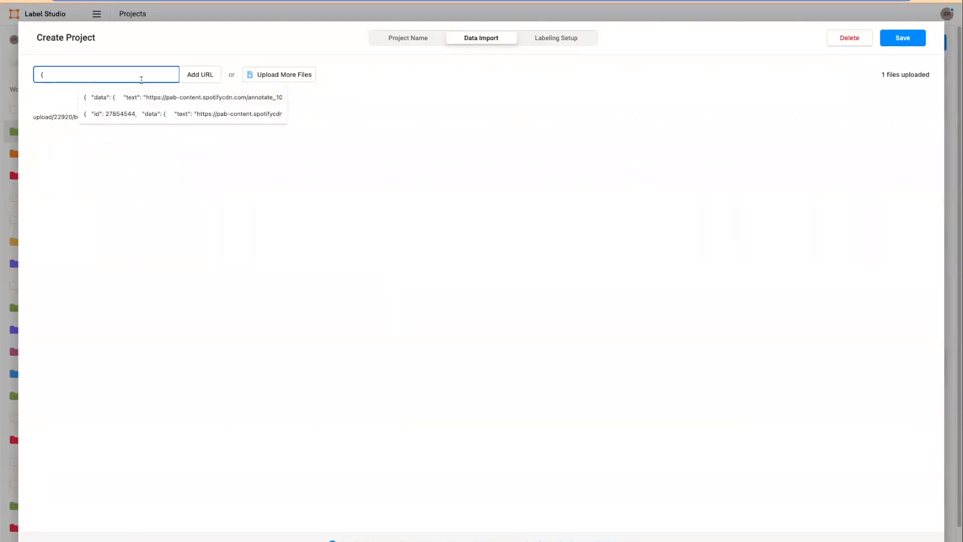
pyautogui.write('"')
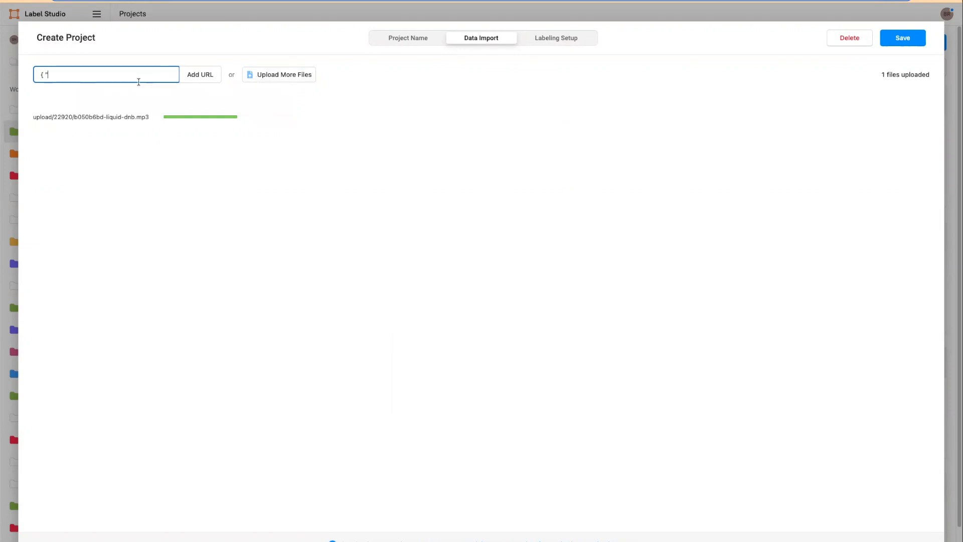
pyautogui.write('data": { "audio": ""')
pyautogui.press('Left')
pyautogui.press('Left')
pyautogui.moveTo(131, 74); pyautogui.dragTo(40, 77)
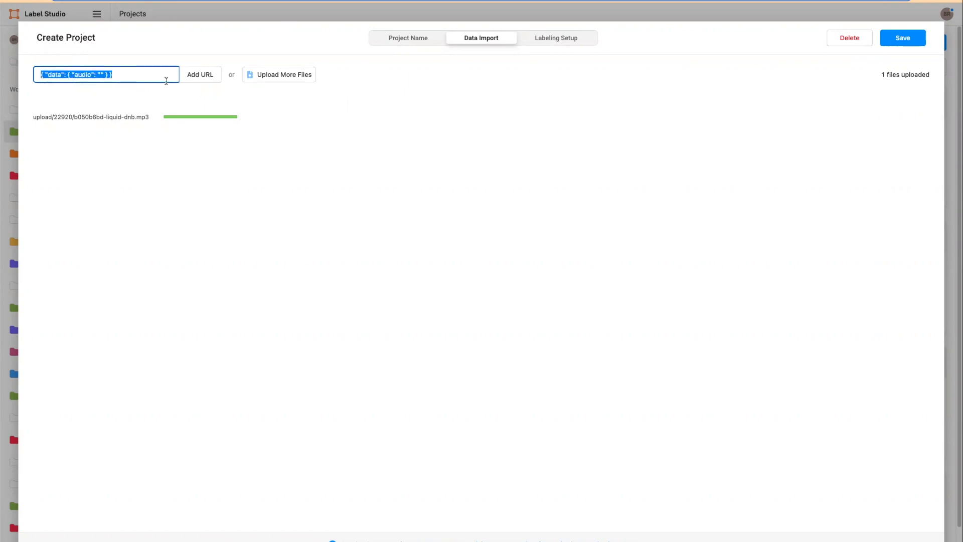
pyautogui.click(123, 79)
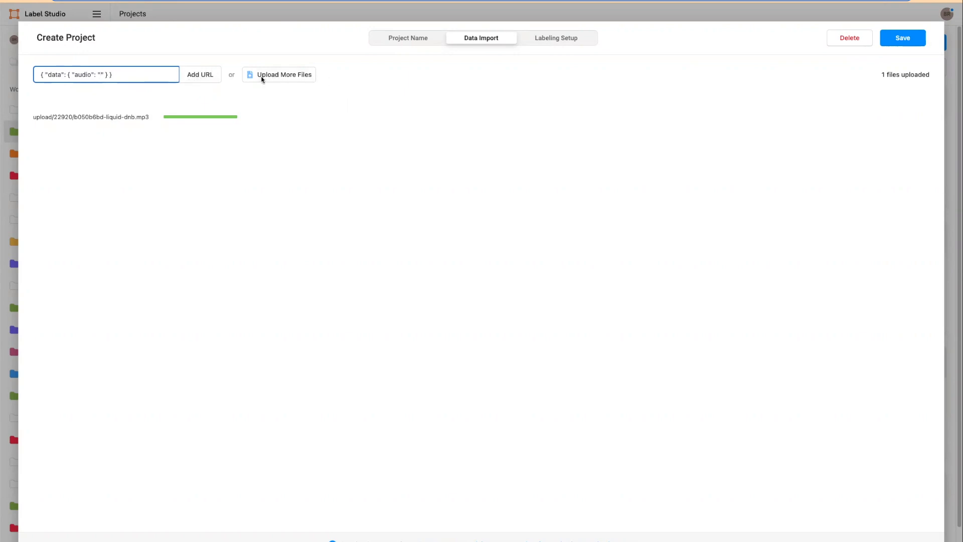
pyautogui.tripleClick(134, 75)
pyautogui.moveTo(145, 75); pyautogui.dragTo(18, 67)
pyautogui.click(98, 74)
# Choose the Sound Event Detection template from the Audio/Speech Processing category as the labeling setup.
pyautogui.click(570, 38)
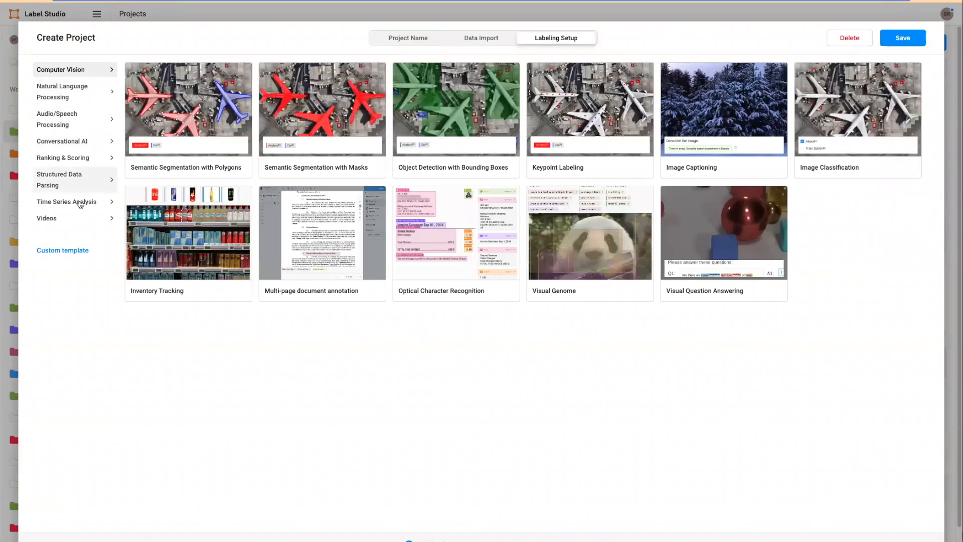
pyautogui.click(80, 127)
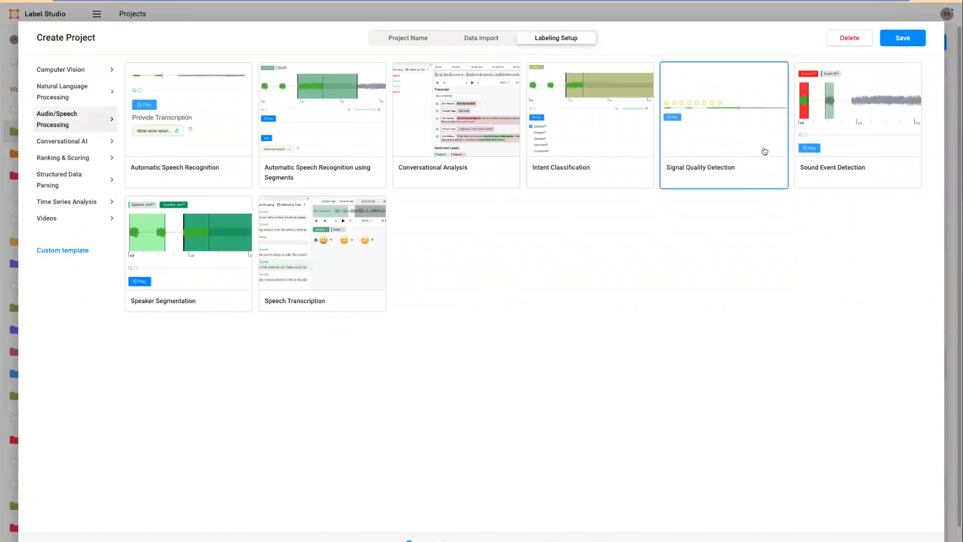
pyautogui.click(839, 126)
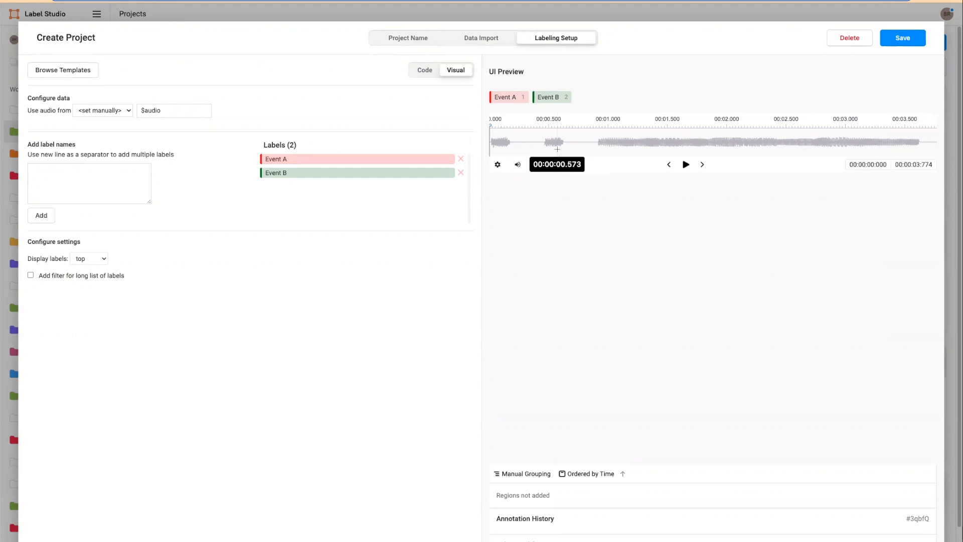
# Replace the template code with the copied configuration defining Instrument, Voice and SongPart labels with their conditional choices.
pyautogui.click(425, 73)
pyautogui.moveTo(156, 185); pyautogui.dragTo(4, 93)
pyautogui.click(172, 140)
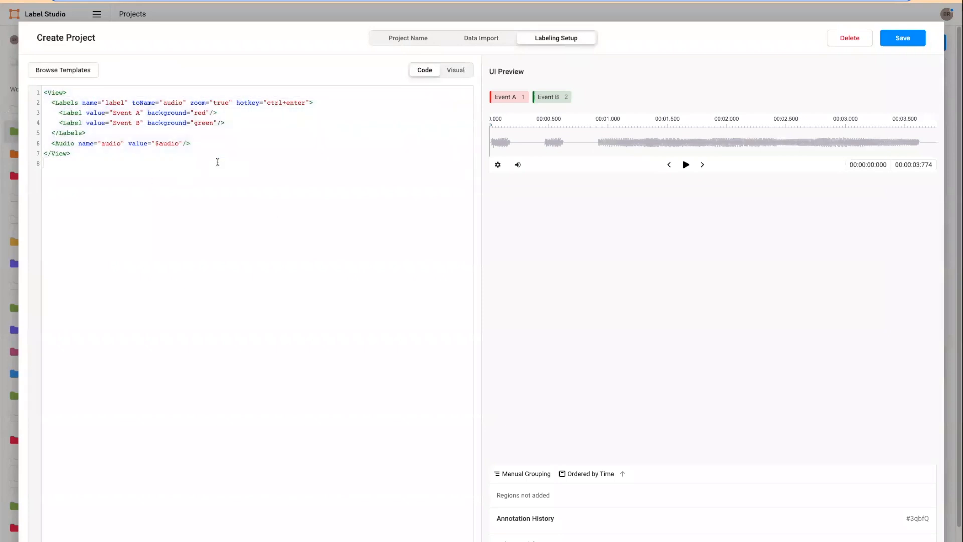
pyautogui.click(156, 163)
pyautogui.hotkey('ctrl', 'a')
pyautogui.hotkey('ctrl', 'v')
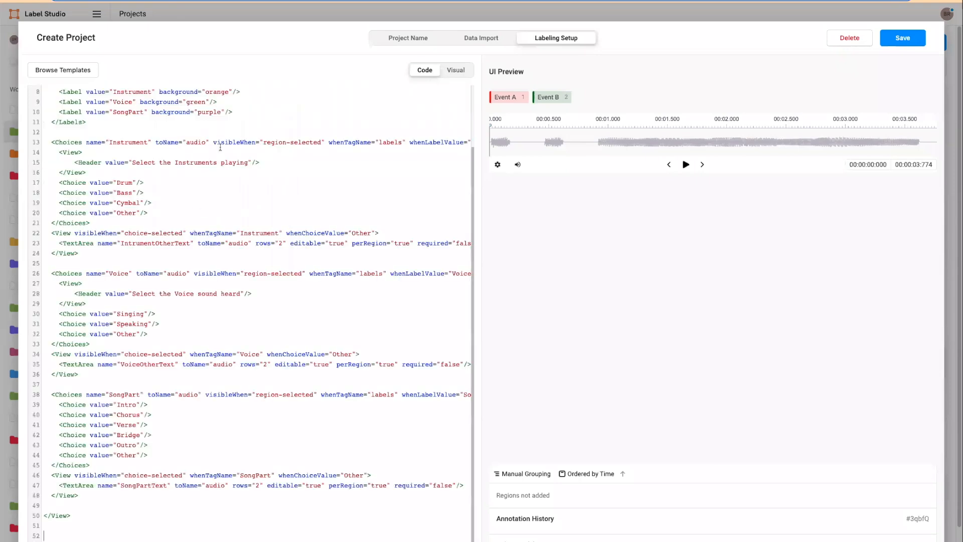
# Review the labeling code, examining the AudioPlus tag, the label definitions and the choices tied to each label.
pyautogui.scroll(10, 229, 155)
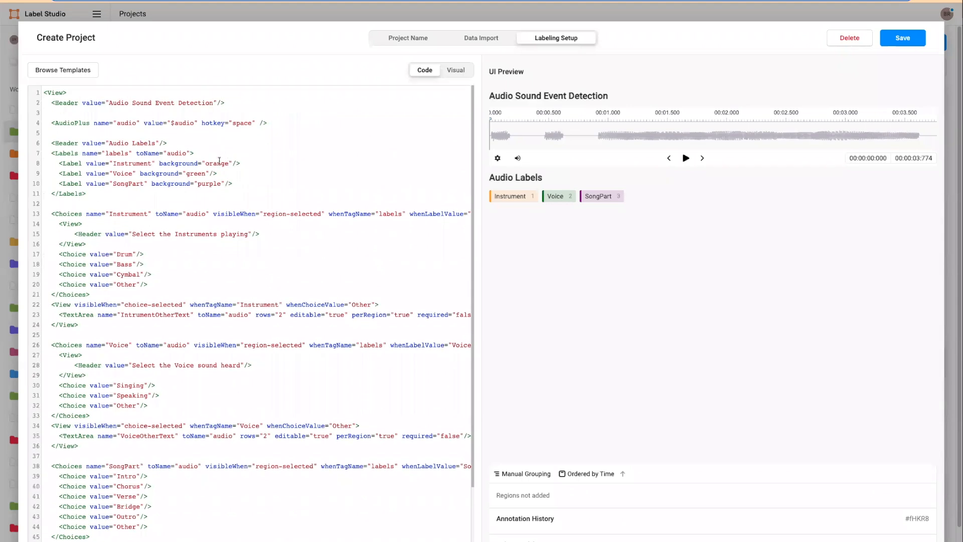
pyautogui.moveTo(70, 207); pyautogui.dragTo(169, 242)
pyautogui.click(173, 241)
pyautogui.moveTo(289, 128); pyautogui.dragTo(19, 115)
pyautogui.click(173, 161)
pyautogui.keyDown('shift'); pyautogui.click(152, 184); pyautogui.keyUp('shift')
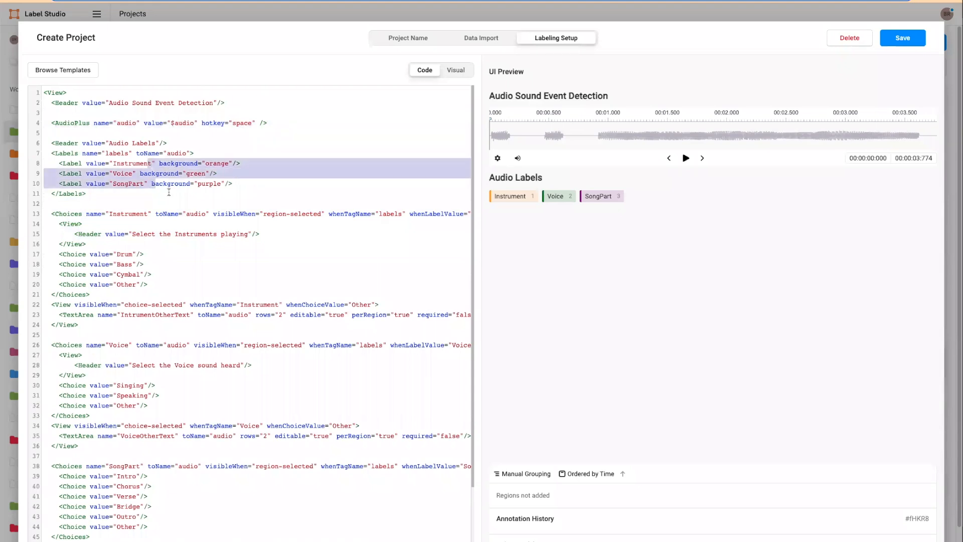
pyautogui.click(169, 192)
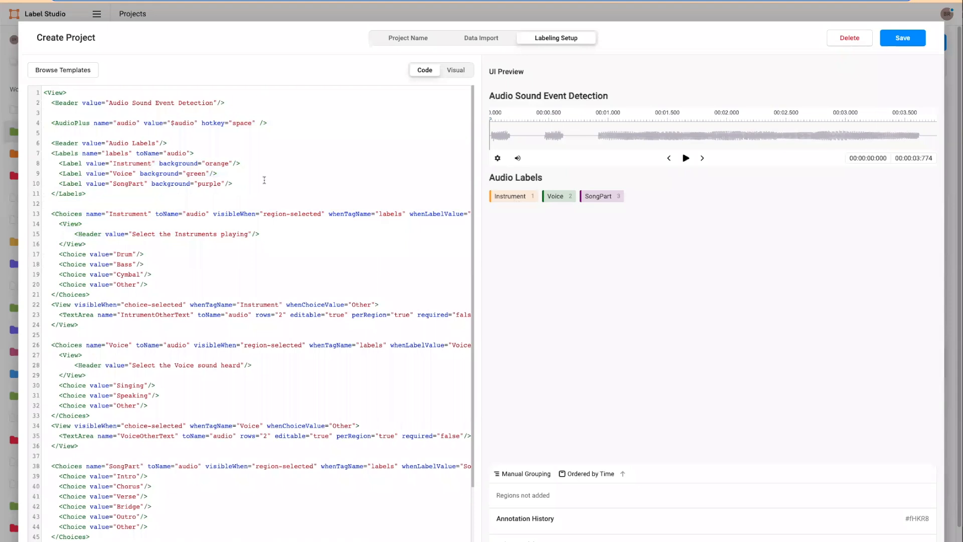
pyautogui.scroll(-3, 260, 201)
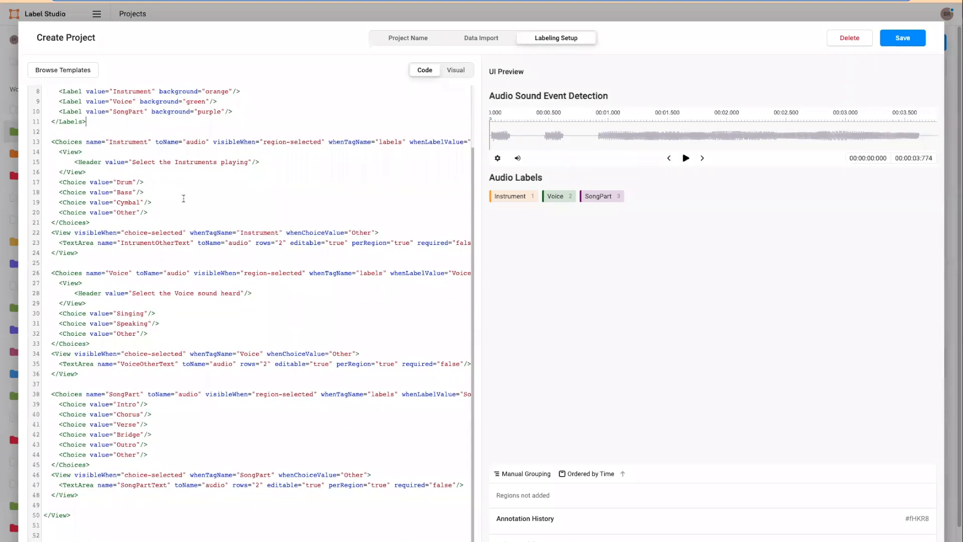
pyautogui.scroll(3, 289, 171)
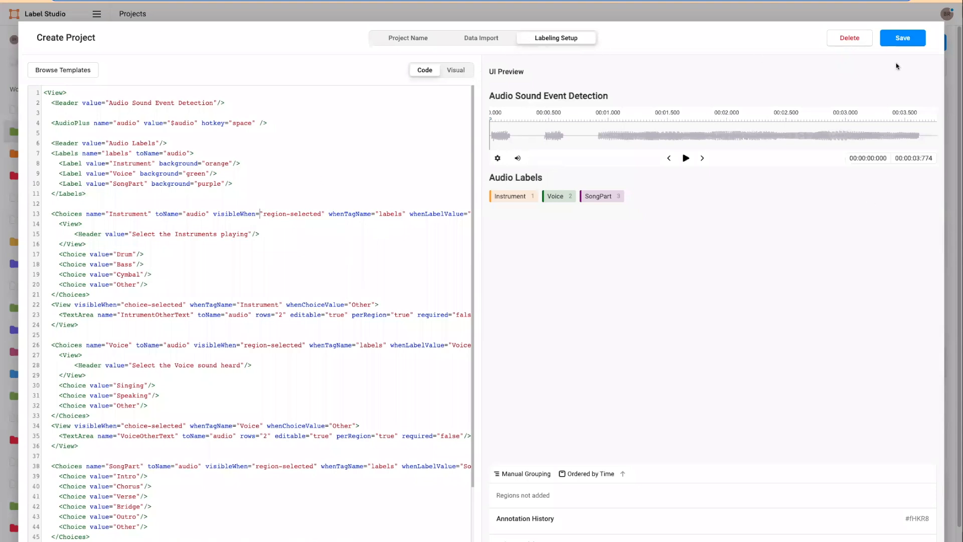
# Save the new project and open its audio task for labeling.
pyautogui.click(903, 39)
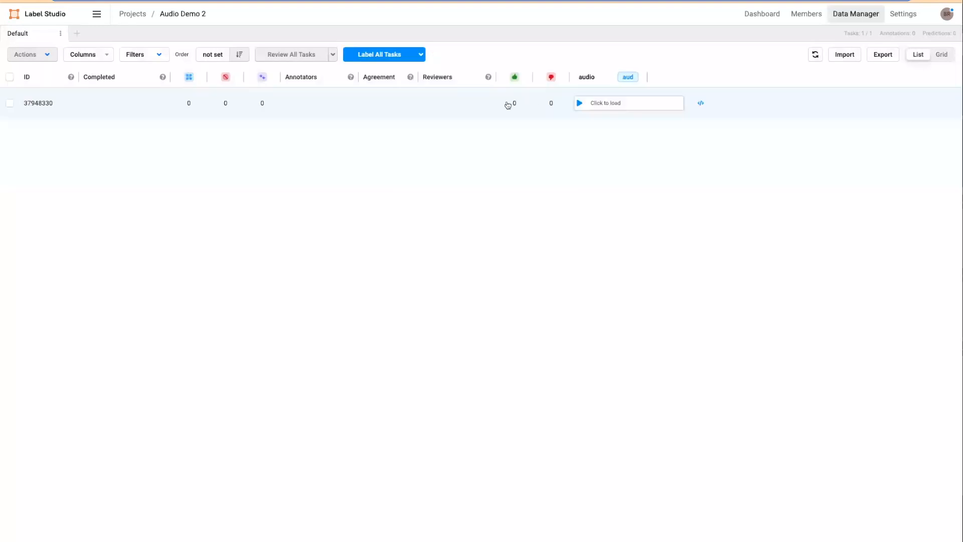
pyautogui.click(467, 102)
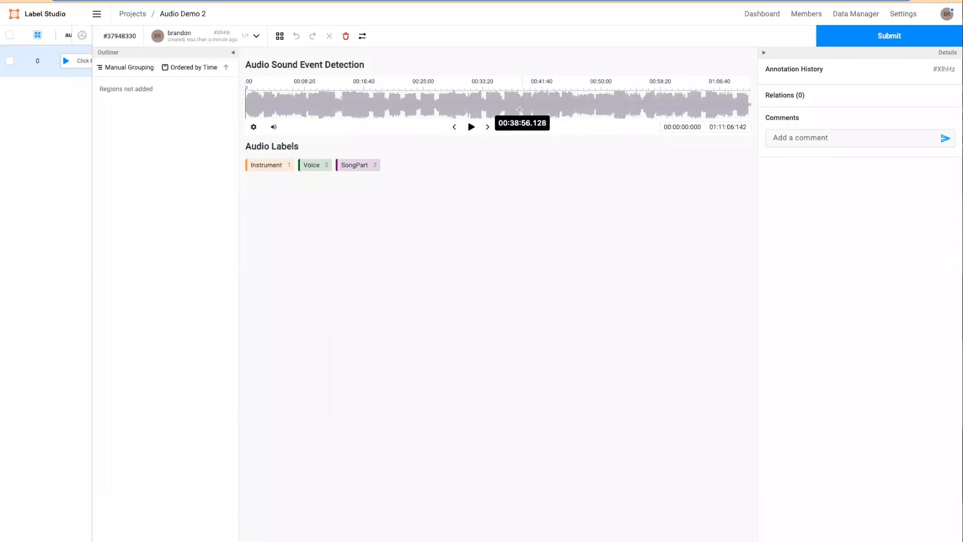
# Play the beginning of the audio briefly and pause it.
pyautogui.click(471, 131)
pyautogui.click(471, 131)
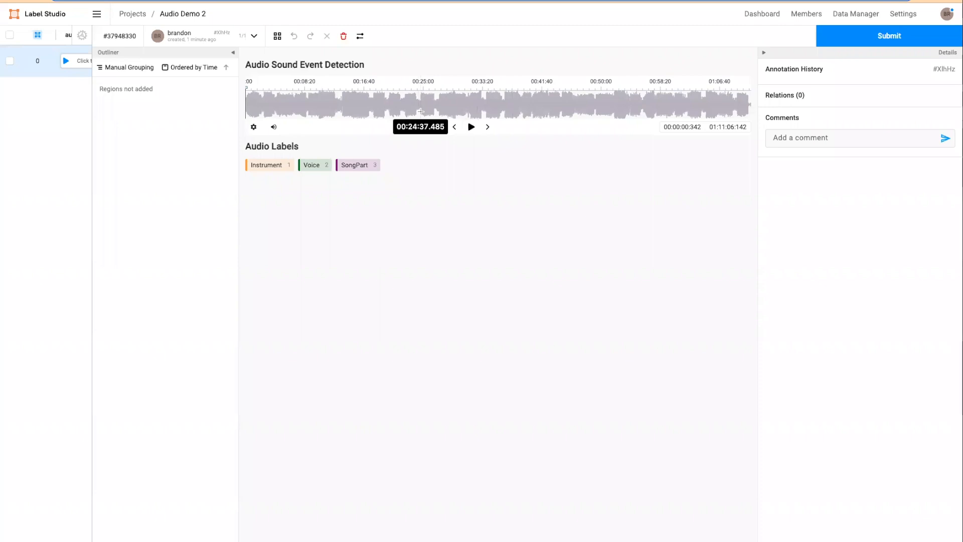
# Activate the SongPart label and examine the opening of the waveform up close and against the full track.
pyautogui.click(367, 167)
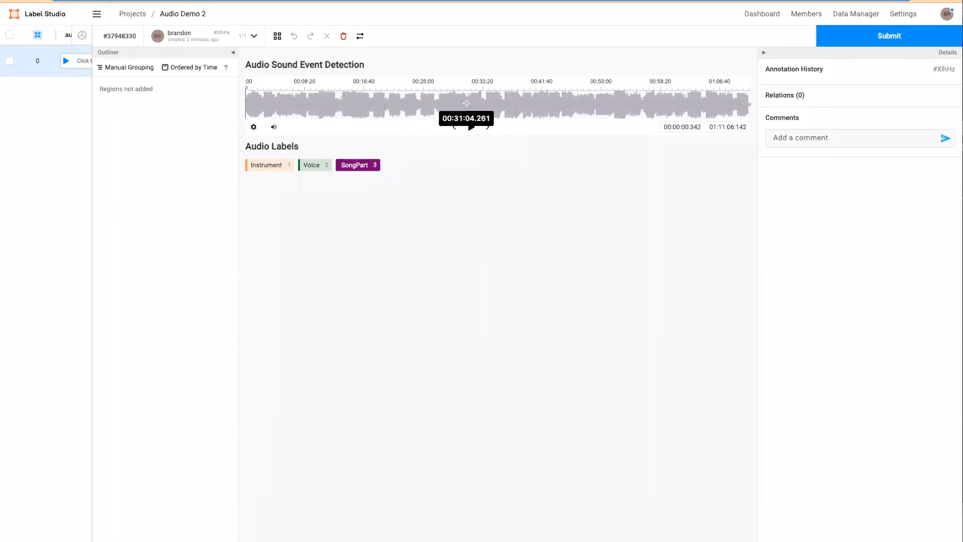
pyautogui.scroll(5, 467, 103)
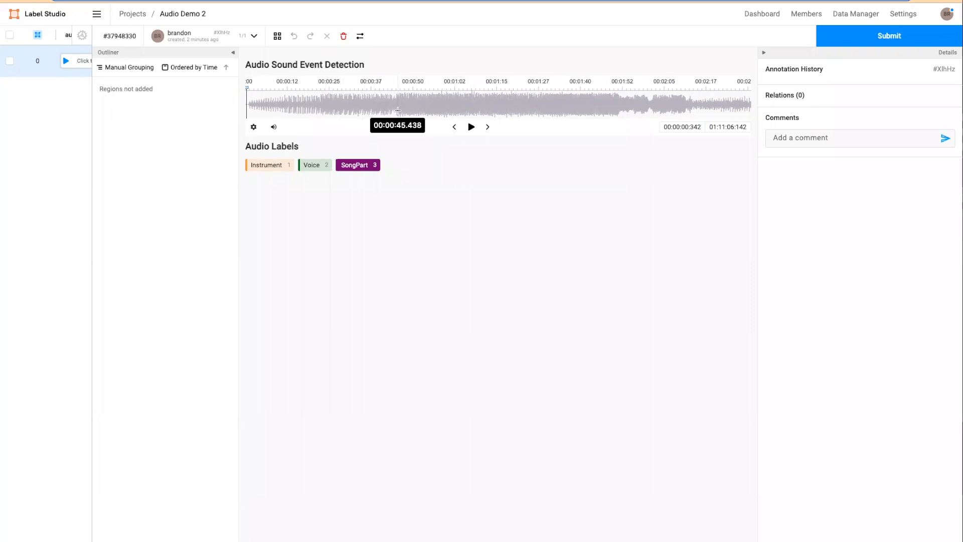
pyautogui.hscroll(1, 398, 110)
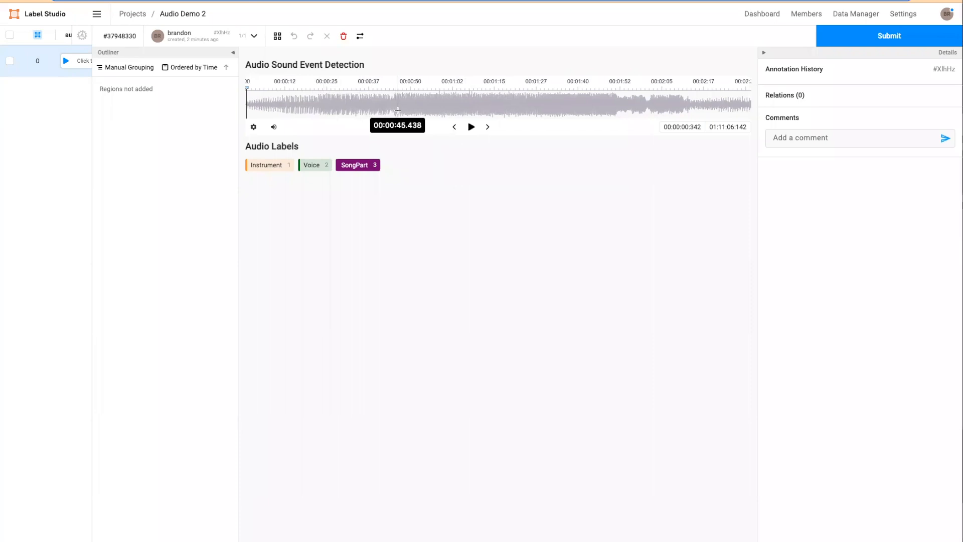
pyautogui.hscroll(5, 398, 110)
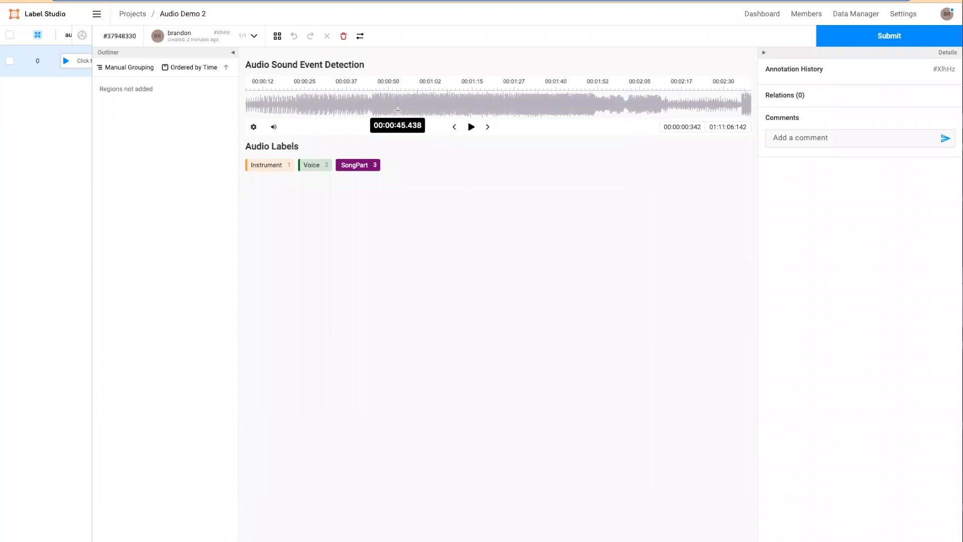
pyautogui.hscroll(-5, 391, 110)
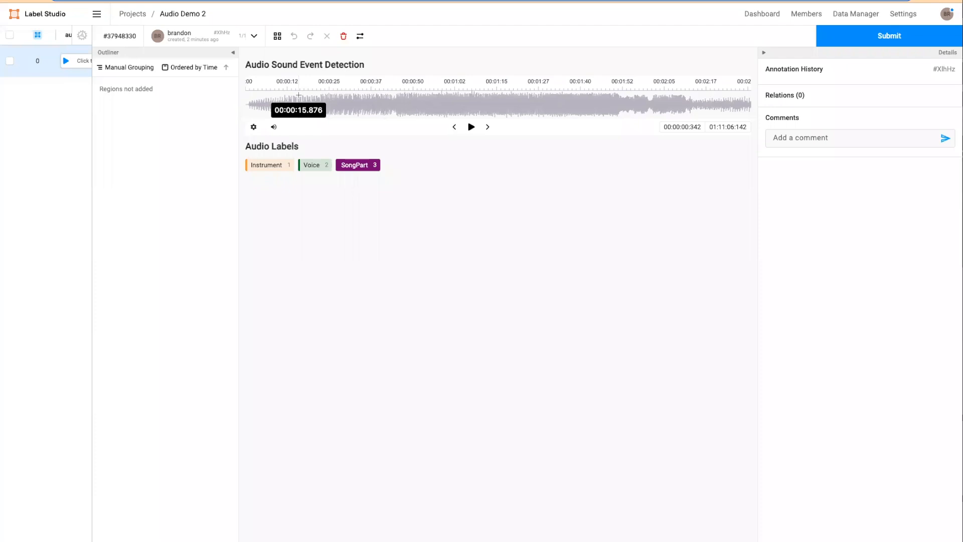
pyautogui.scroll(5, 329, 101)
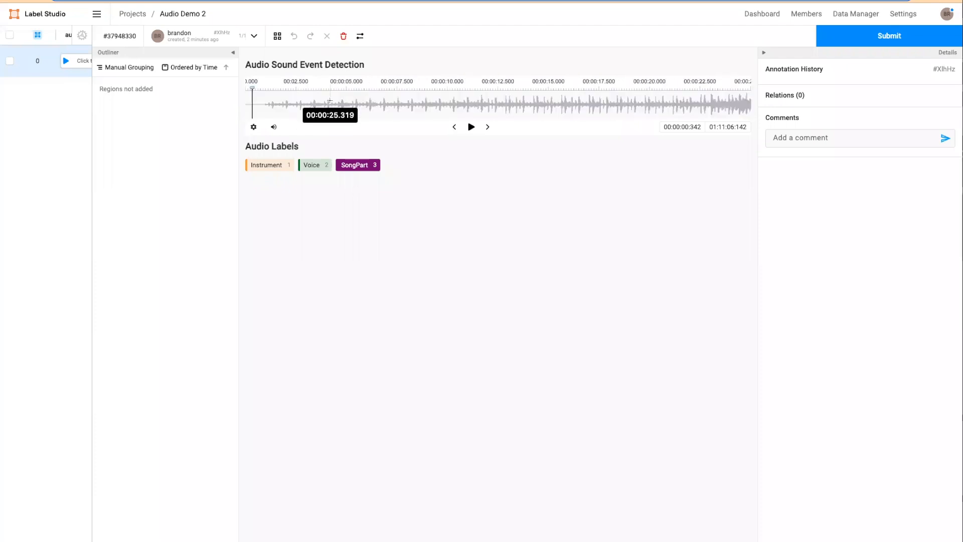
pyautogui.scroll(-5, 329, 101)
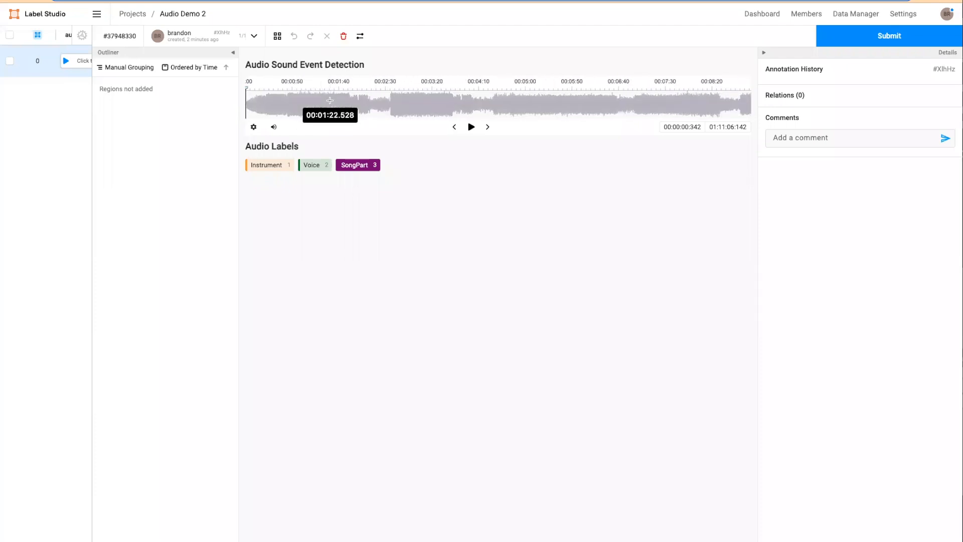
pyautogui.scroll(-3, 329, 101)
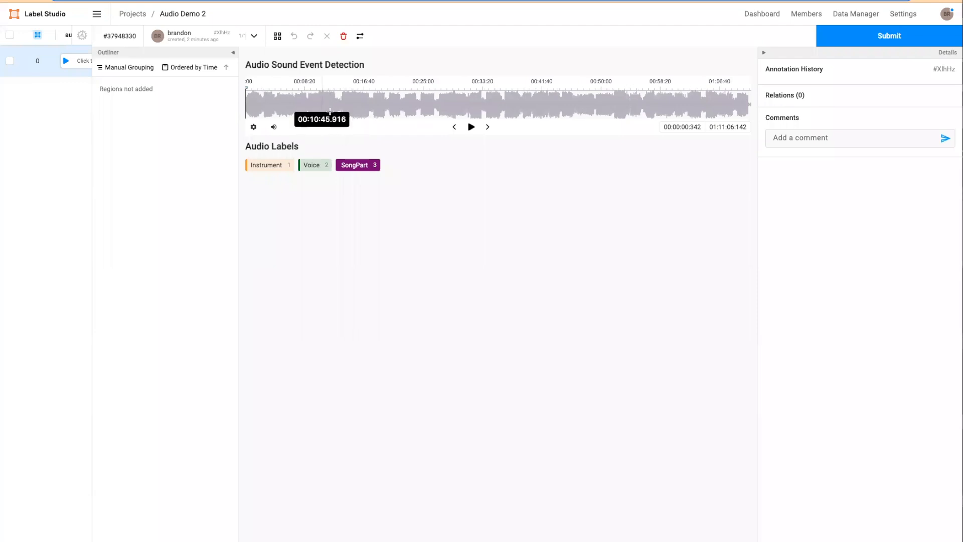
# Examine the waveform along the first five minutes of the track and return to its beginning.
pyautogui.scroll(5, 329, 108)
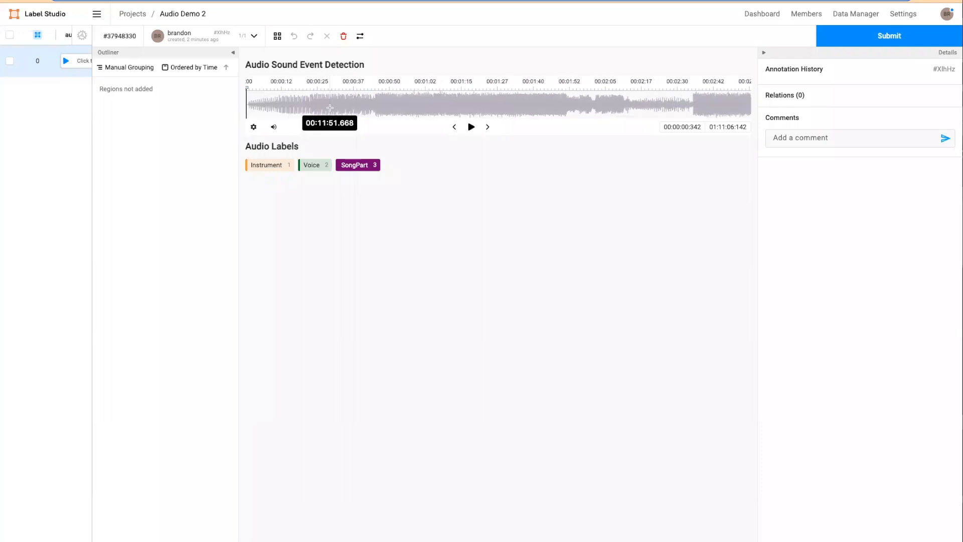
pyautogui.hscroll(5, 329, 107)
pyautogui.hscroll(-5, 330, 108)
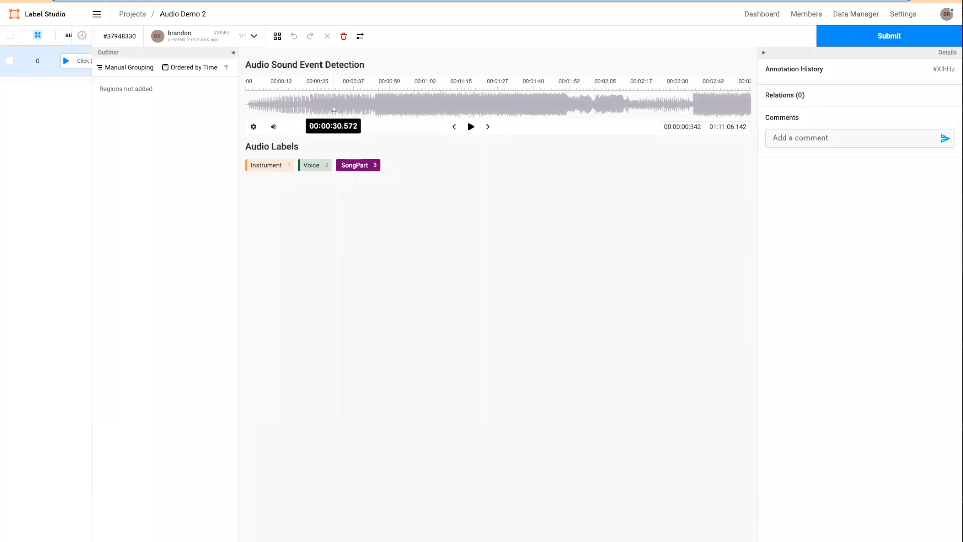
pyautogui.hscroll(3, 332, 108)
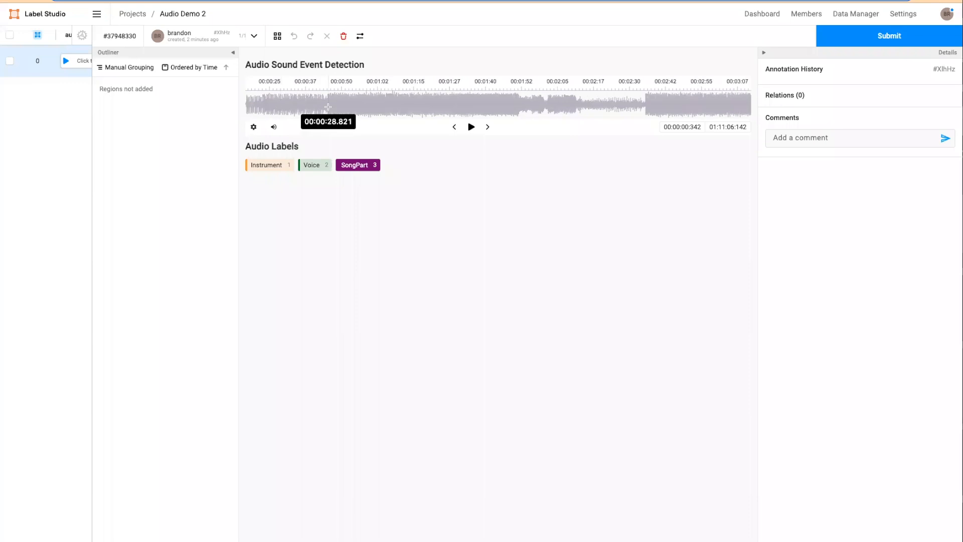
pyautogui.hscroll(3, 328, 105)
pyautogui.hscroll(-4, 329, 104)
pyautogui.hscroll(10, 331, 103)
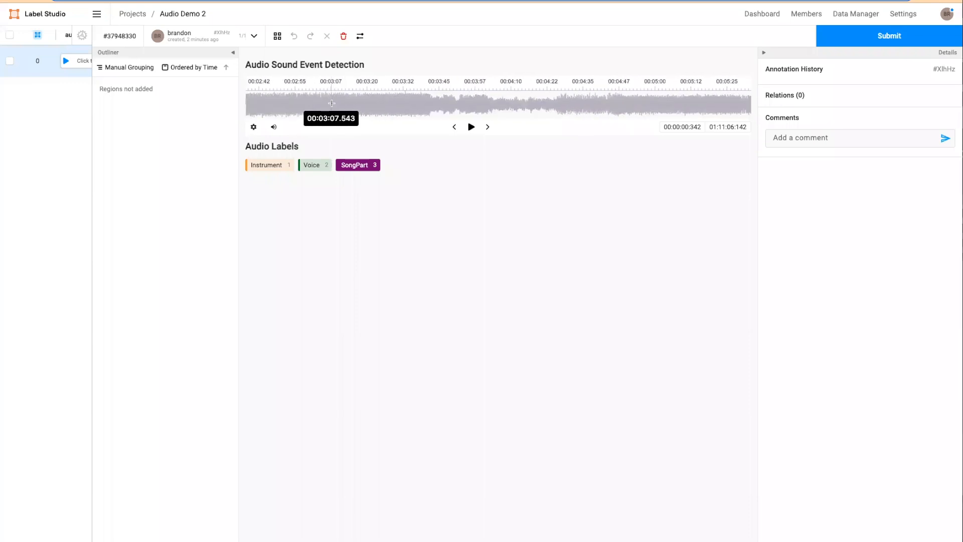
pyautogui.hscroll(-10, 331, 104)
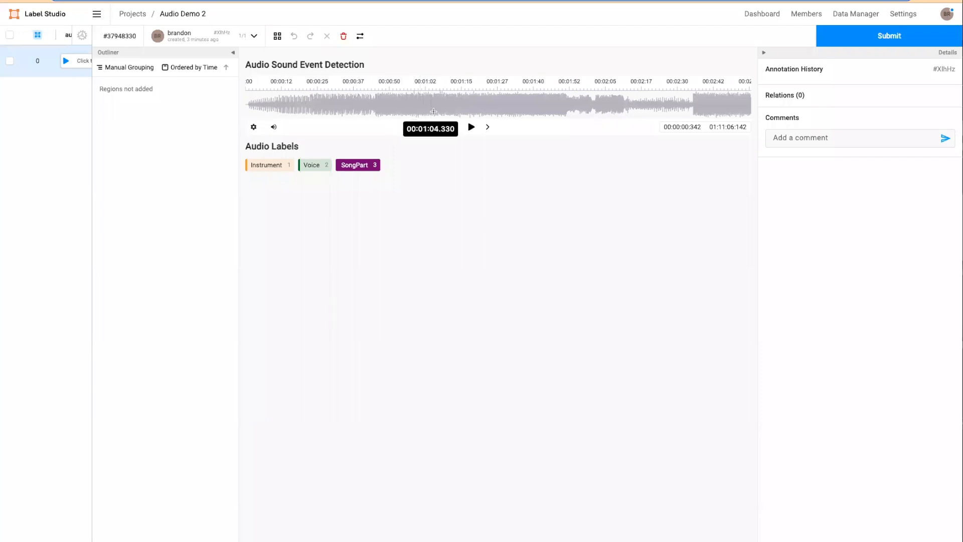
pyautogui.hscroll(10, 435, 110)
pyautogui.hscroll(-10, 434, 110)
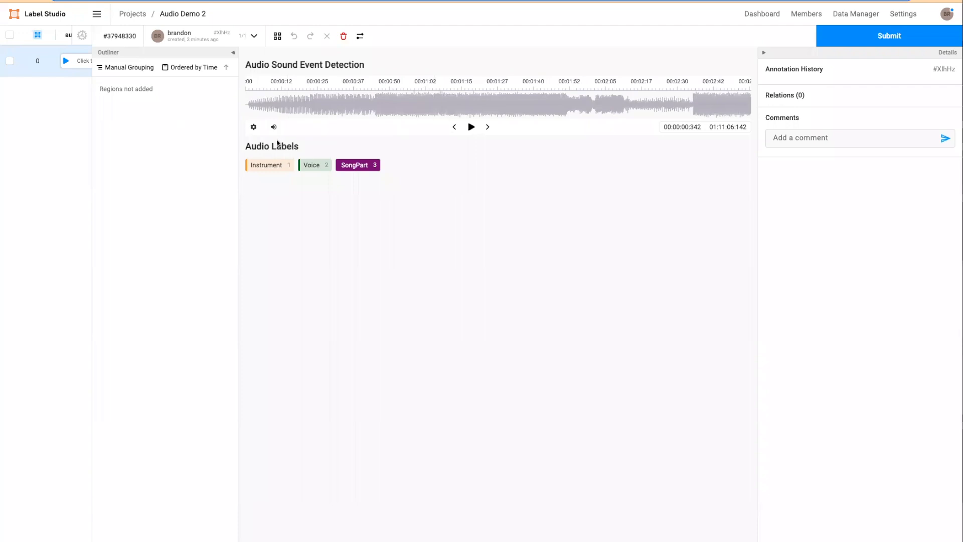
# Try the y-axis audio zoom setting on the first seconds of the waveform.
pyautogui.click(254, 128)
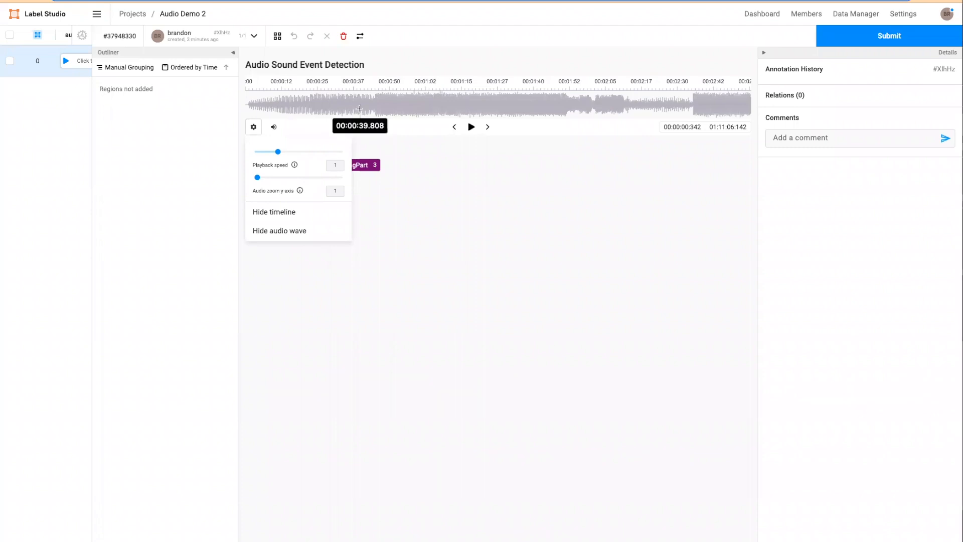
pyautogui.click(293, 100)
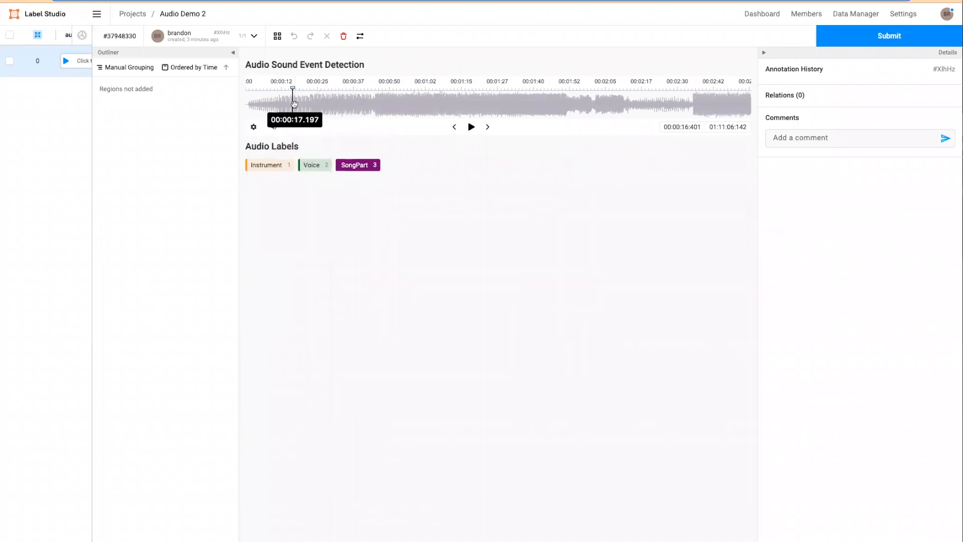
pyautogui.scroll(5, 294, 101)
pyautogui.scroll(6, 352, 104)
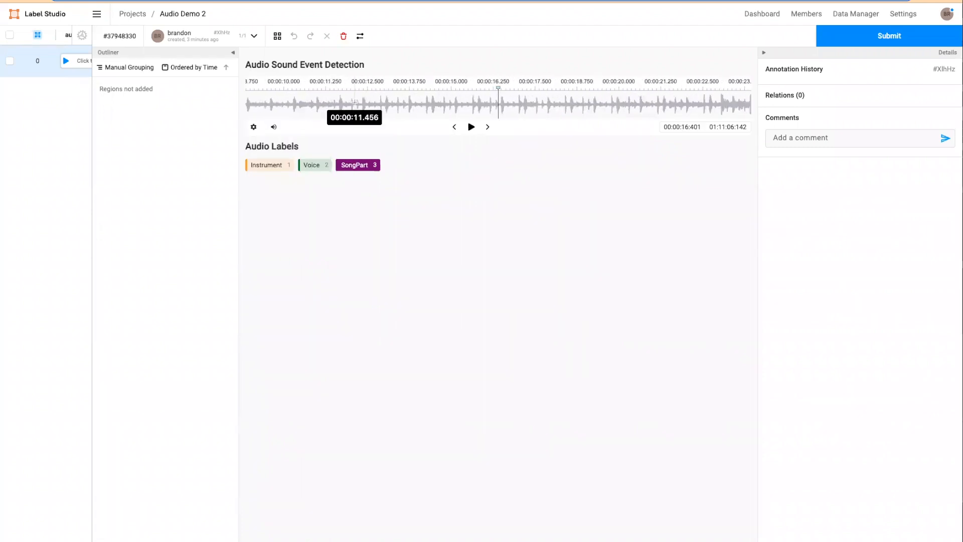
pyautogui.hscroll(-10, 381, 104)
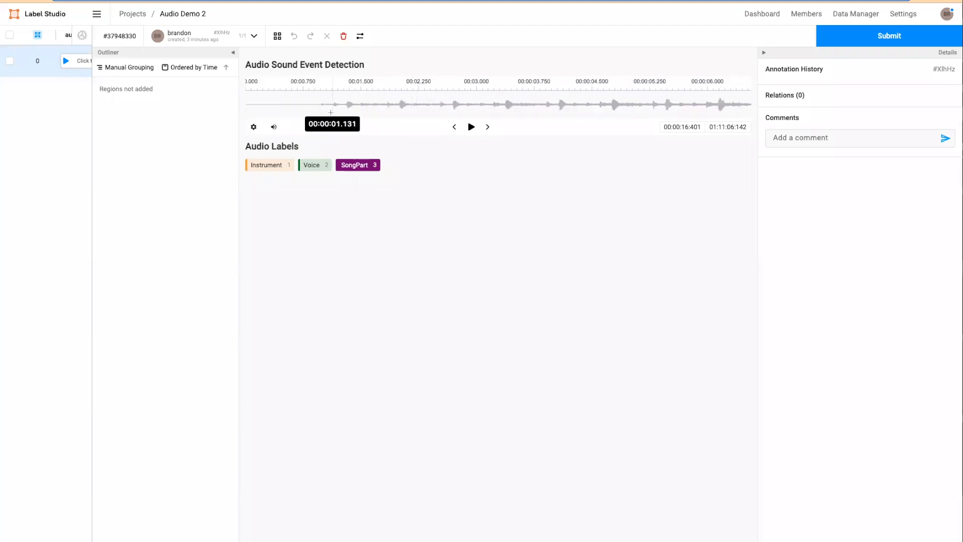
pyautogui.click(253, 126)
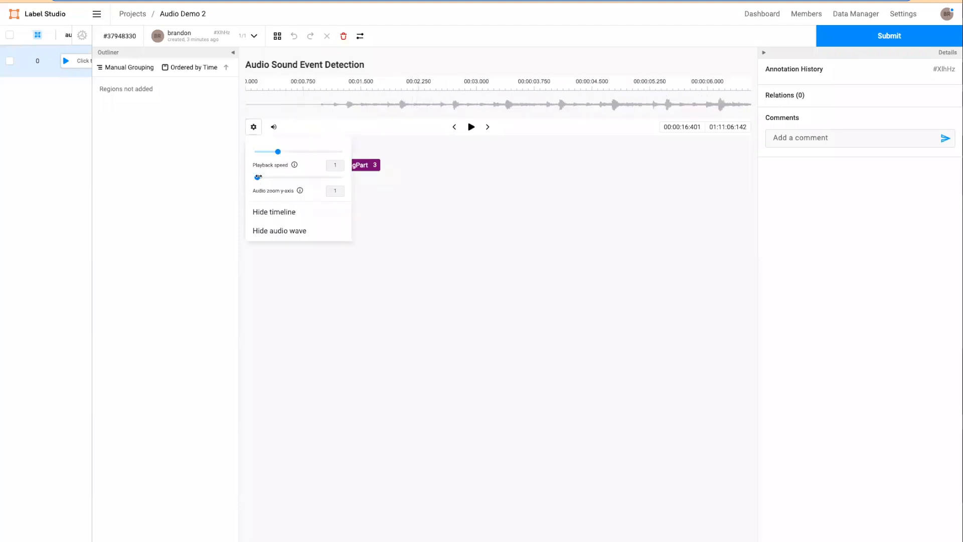
pyautogui.moveTo(258, 177); pyautogui.dragTo(255, 177)
pyautogui.click(425, 218)
# Place the playhead at about 2.5 seconds and examine the first half minute of the waveform with its current time.
pyautogui.click(441, 105)
pyautogui.scroll(-3, 416, 103)
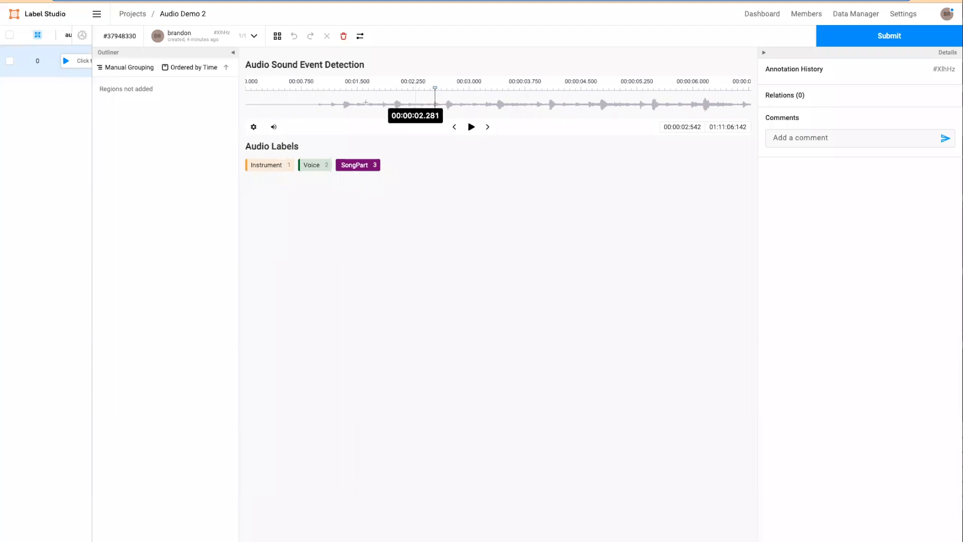
pyautogui.scroll(-10, 358, 101)
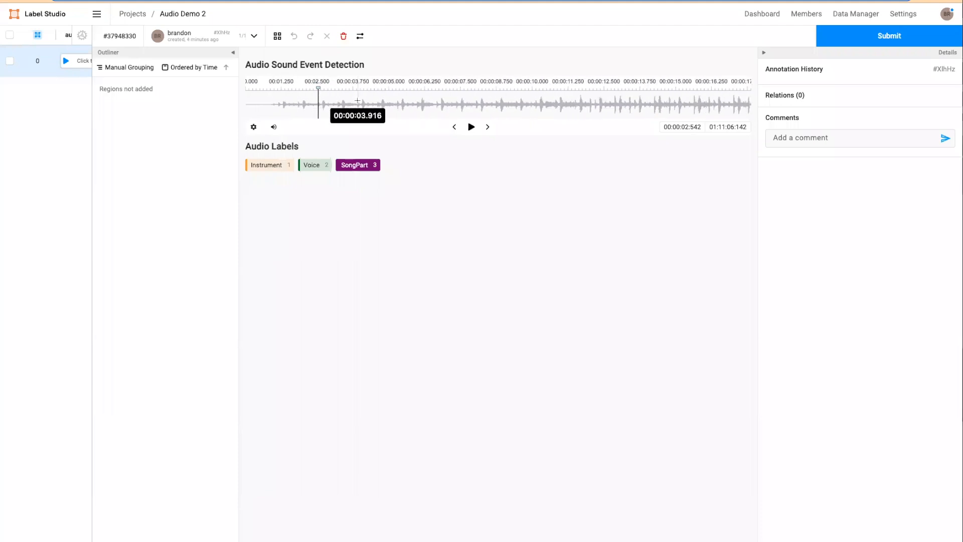
pyautogui.scroll(-3, 357, 100)
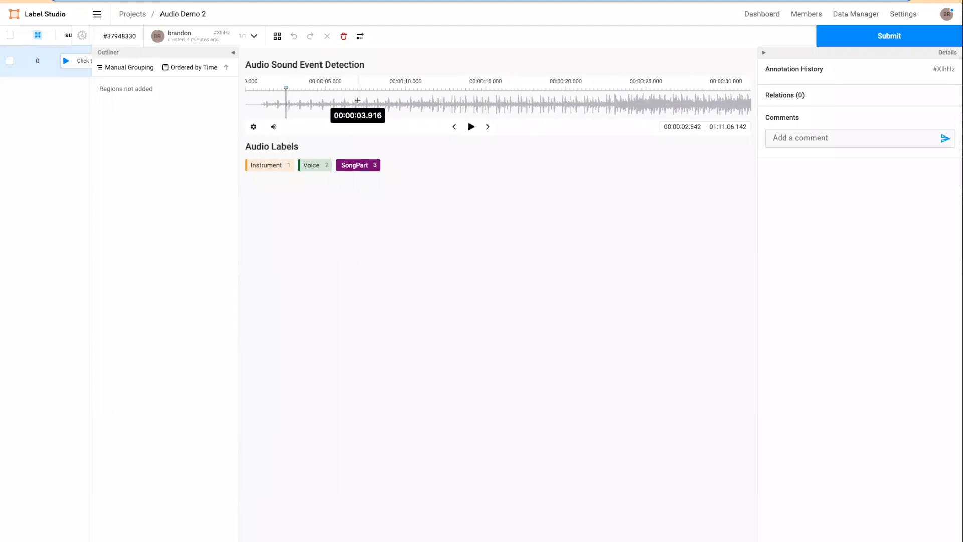
pyautogui.scroll(-1, 357, 100)
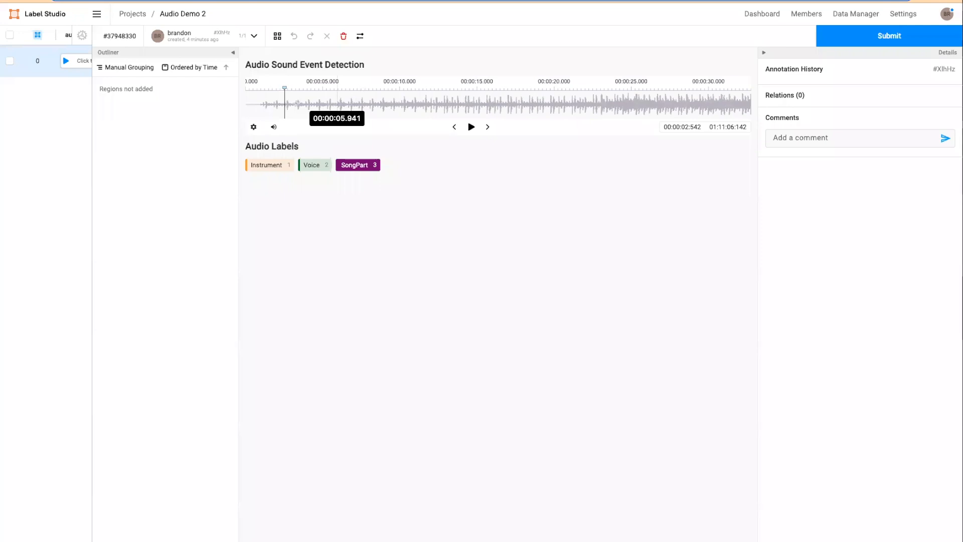
pyautogui.moveTo(680, 125); pyautogui.dragTo(750, 134)
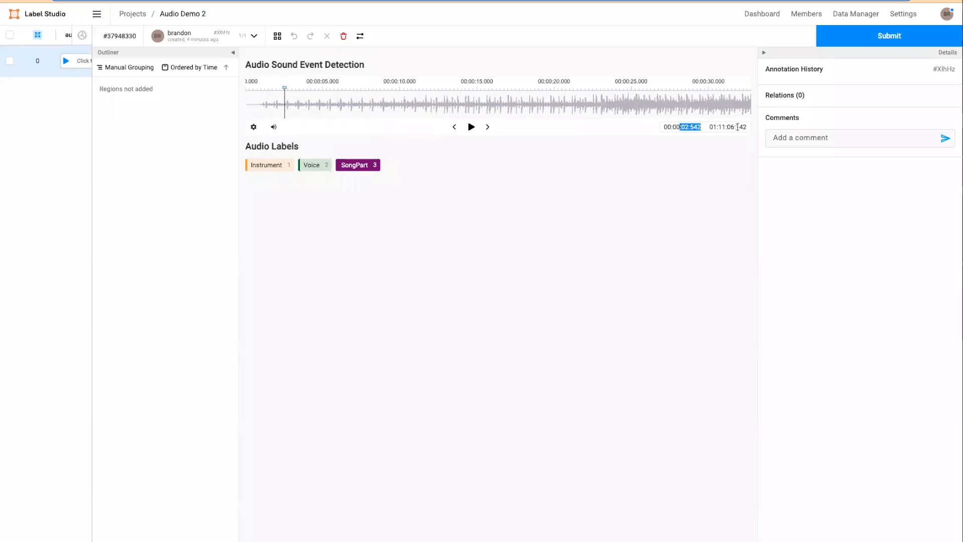
# Move the playhead to several points in the first 30 seconds, and reset the current time to 00:00:00:000.
pyautogui.moveTo(285, 103)
pyautogui.mouseDown()
pyautogui.moveTo(389, 102)
pyautogui.moveTo(245, 104)
pyautogui.moveTo(301, 105)
pyautogui.mouseUp()
pyautogui.click(393, 102)
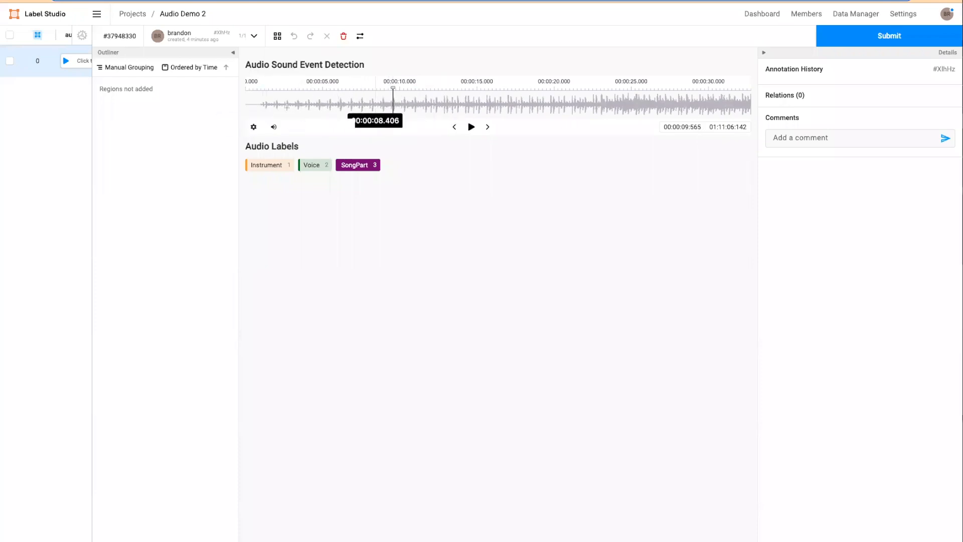
pyautogui.click(299, 104)
pyautogui.click(445, 105)
pyautogui.click(416, 98)
pyautogui.click(475, 103)
pyautogui.click(699, 103)
pyautogui.click(594, 103)
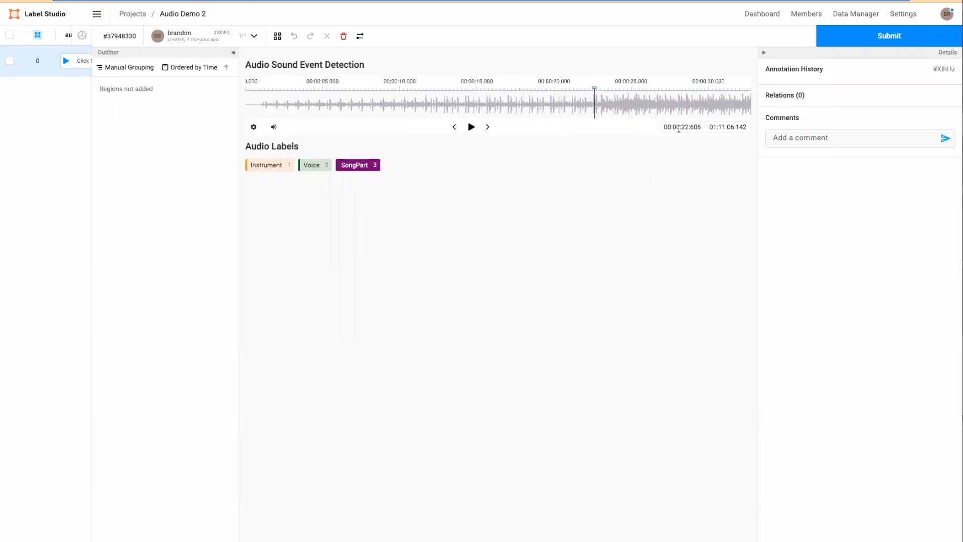
pyautogui.moveTo(681, 125); pyautogui.dragTo(724, 125)
pyautogui.write('00:000')
# Try muting the audio and restore its playback volume.
pyautogui.moveTo(270, 128)
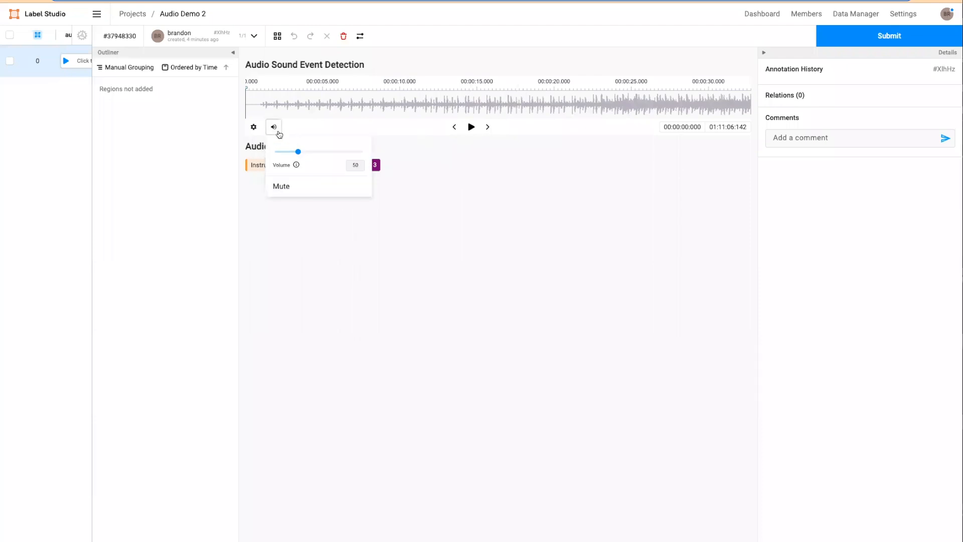
pyautogui.click(298, 187)
pyautogui.moveTo(304, 152); pyautogui.dragTo(300, 152)
pyautogui.click(337, 257)
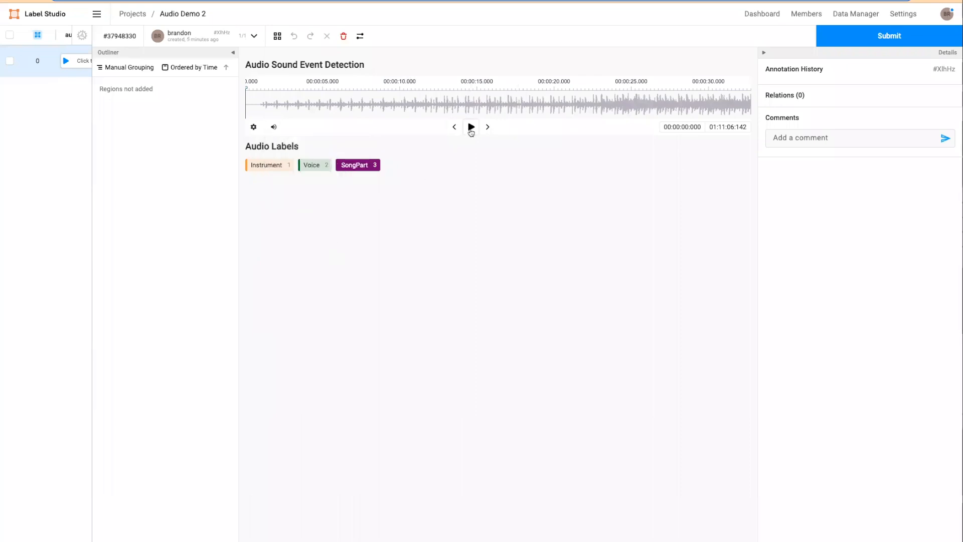
# Play the track to about 23.6 seconds, pause it, and mark a SongPart region from about 7.3 to 23 seconds.
pyautogui.click(471, 130)
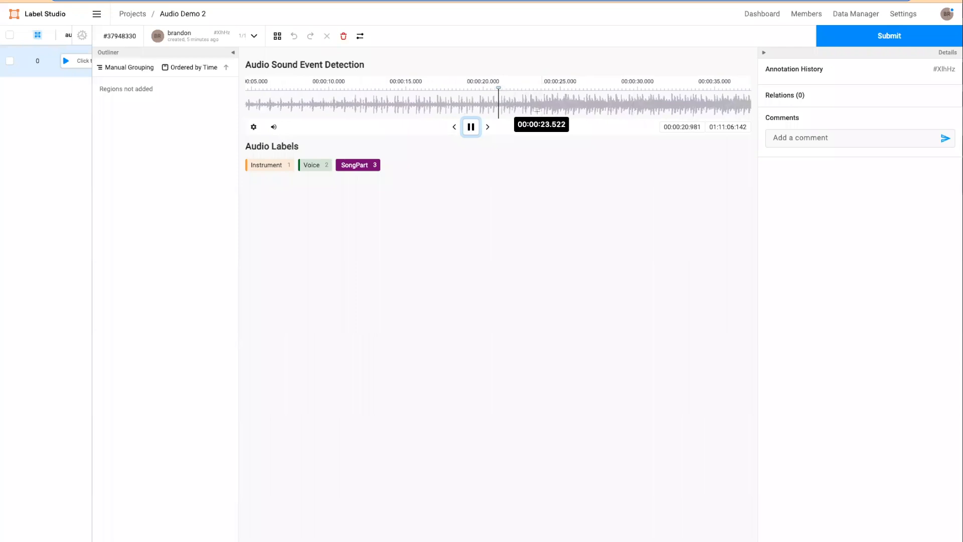
pyautogui.click(472, 127)
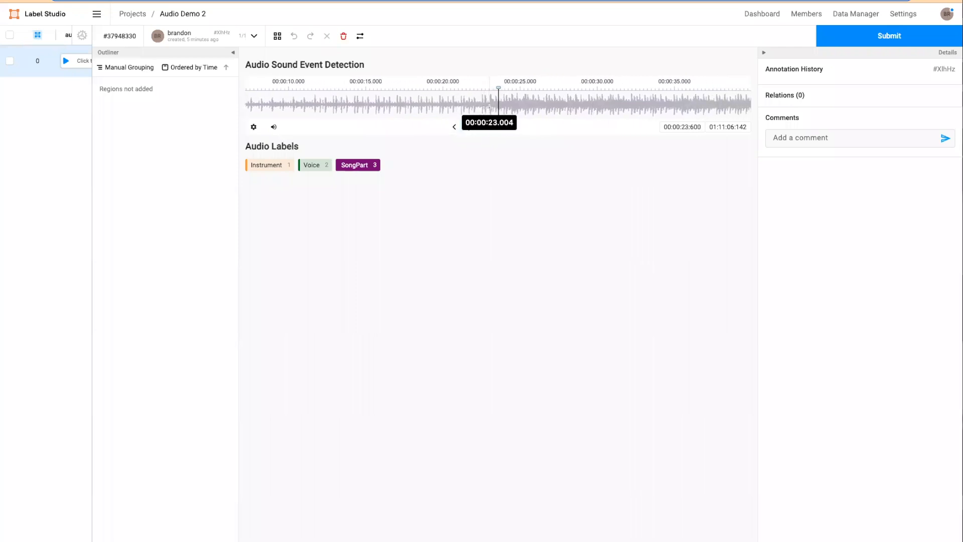
pyautogui.moveTo(489, 107)
pyautogui.mouseDown()
pyautogui.moveTo(76, 88)
pyautogui.moveTo(233, 121)
pyautogui.moveTo(248, 111)
pyautogui.mouseUp()
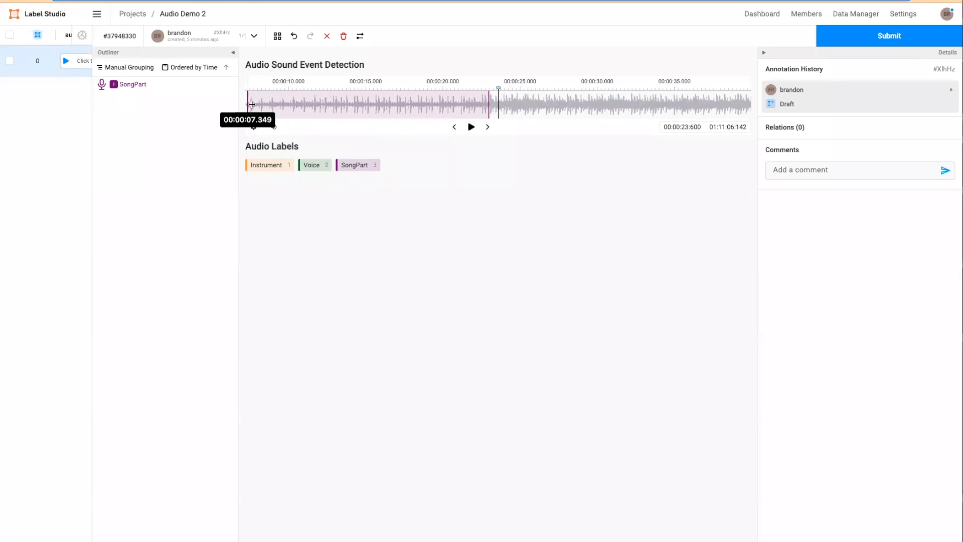
# Select the new SongPart region and extend its start back to about 6.1 seconds.
pyautogui.click(415, 104)
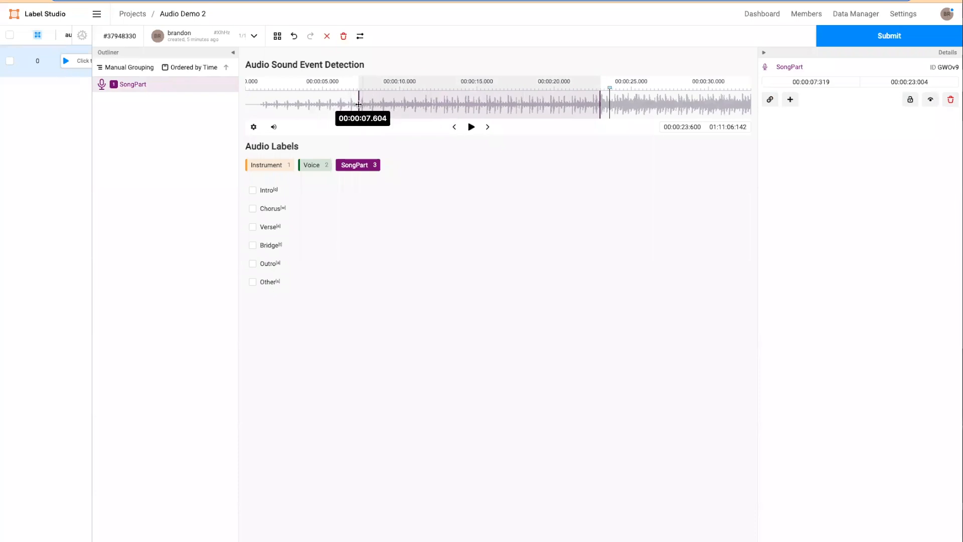
pyautogui.moveTo(354, 106)
pyautogui.mouseDown()
pyautogui.moveTo(262, 103)
pyautogui.moveTo(339, 104)
pyautogui.mouseUp()
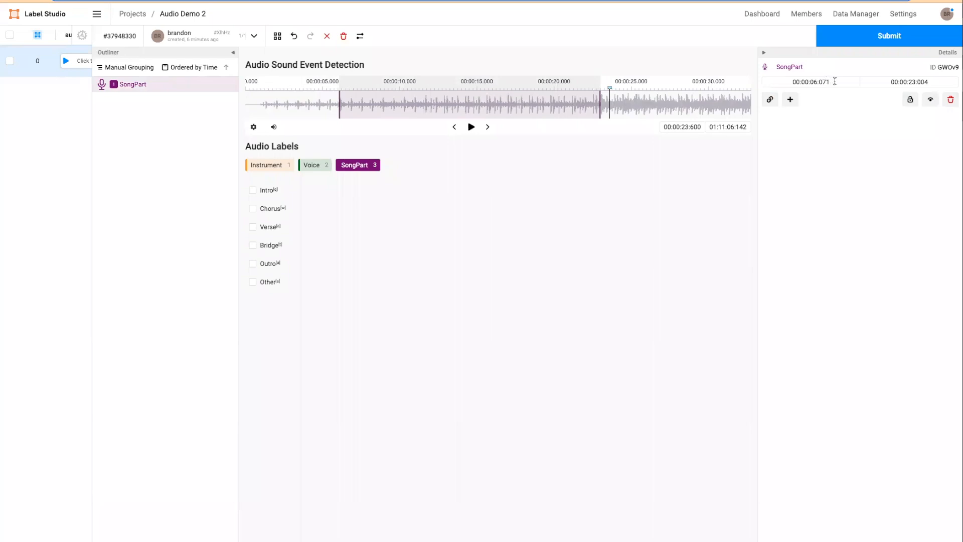
# Set the SongPart region's start to 00:00:00:000 and end to 00:00:23:000, and classify it as Verse.
pyautogui.click(835, 81)
pyautogui.write('0')
pyautogui.click(921, 80)
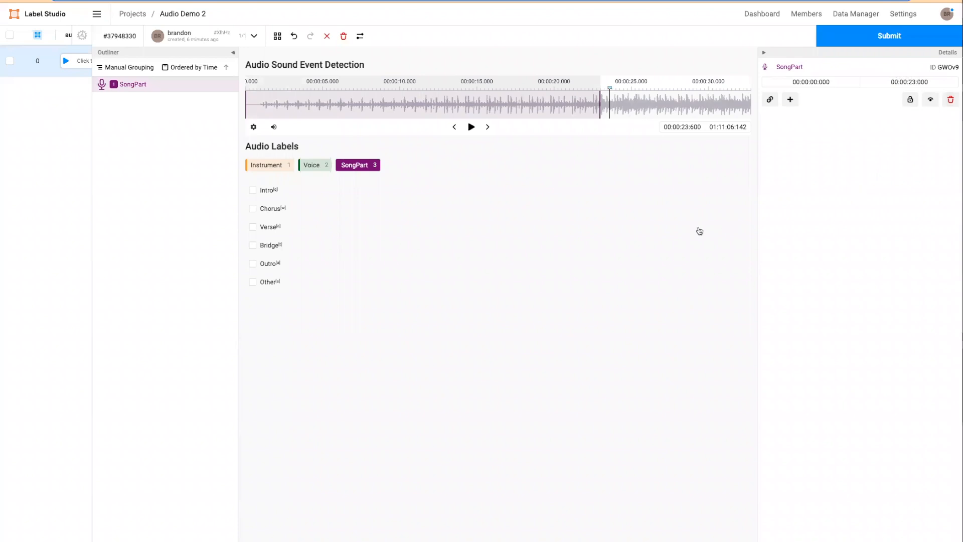
pyautogui.press('e')
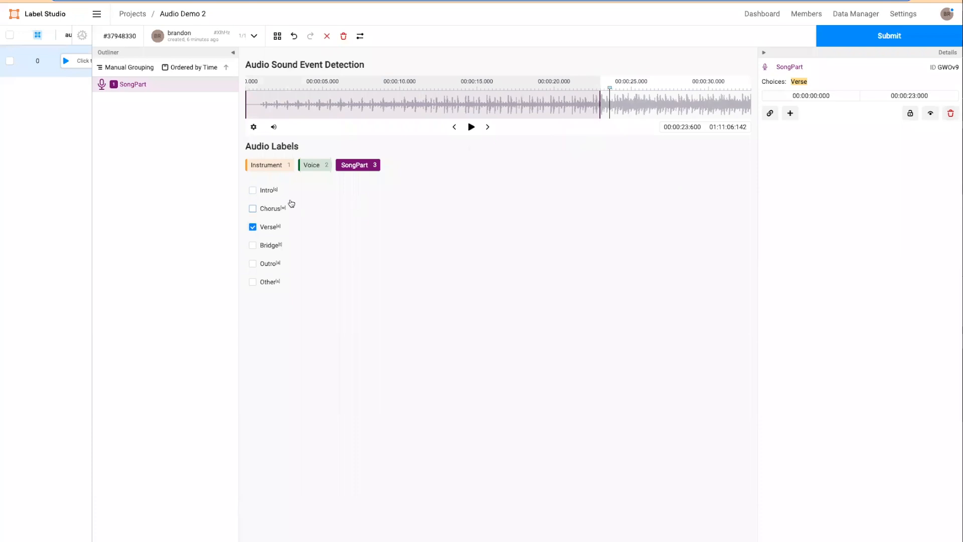
# Change the SongPart region's classification from Verse to Intro.
pyautogui.click(252, 193)
pyautogui.click(253, 228)
pyautogui.press('r')
pyautogui.click(303, 248)
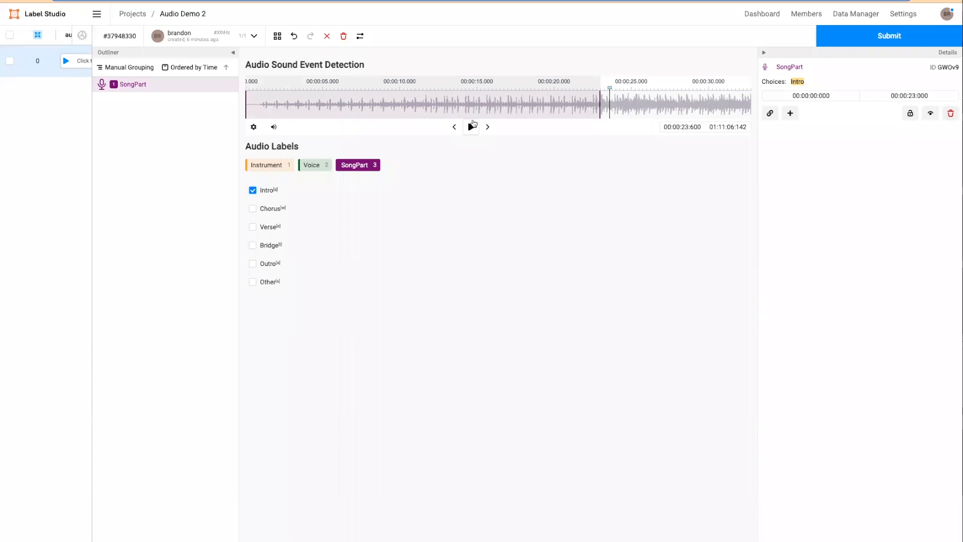
# Look over the waveform after the SongPart region and set the playback position to 00:00:23:000.
pyautogui.click(596, 101)
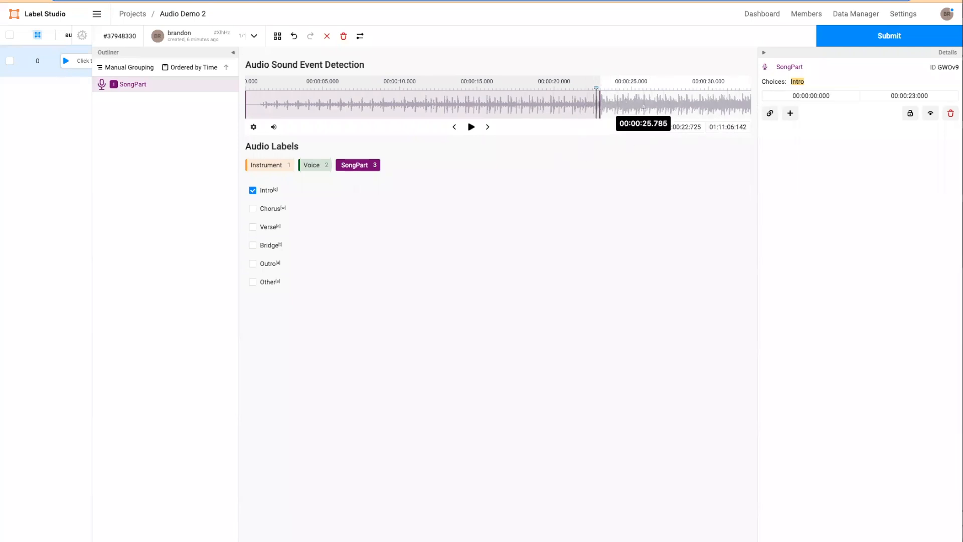
pyautogui.hscroll(10, 644, 107)
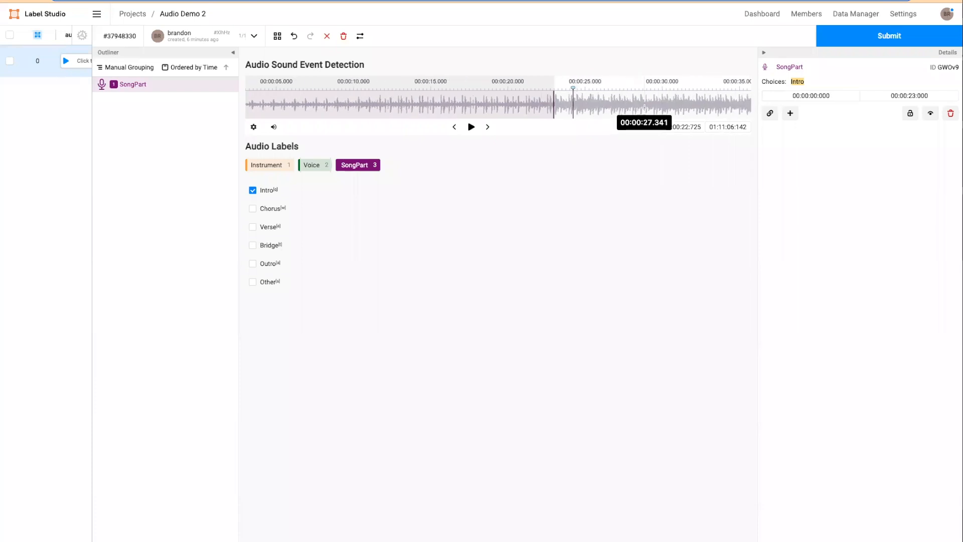
pyautogui.hscroll(3, 646, 107)
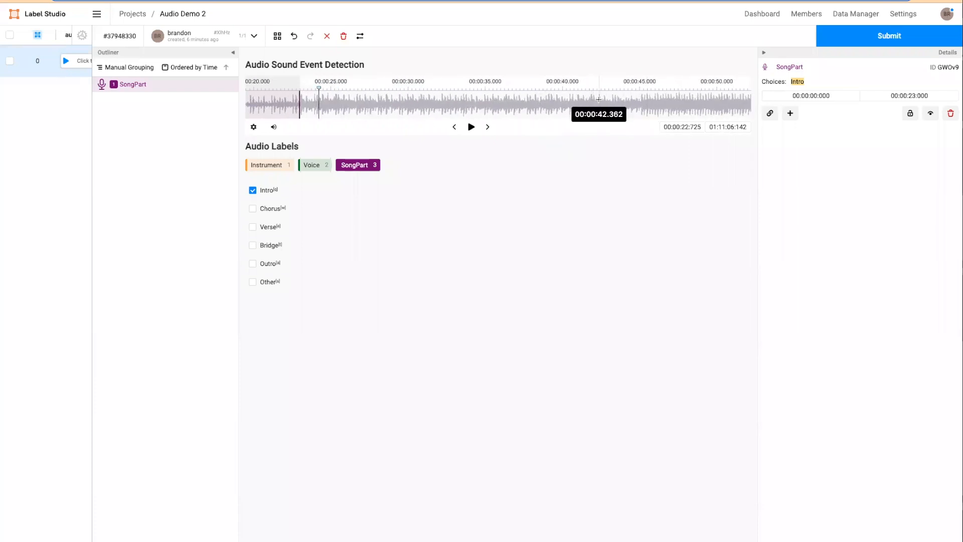
pyautogui.hscroll(-1, 614, 102)
pyautogui.hscroll(2, 615, 101)
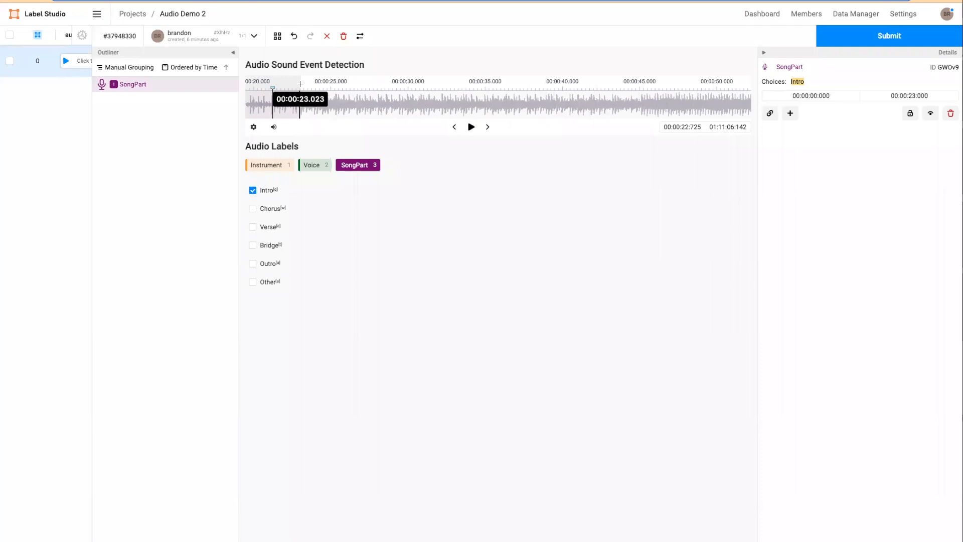
pyautogui.click(273, 100)
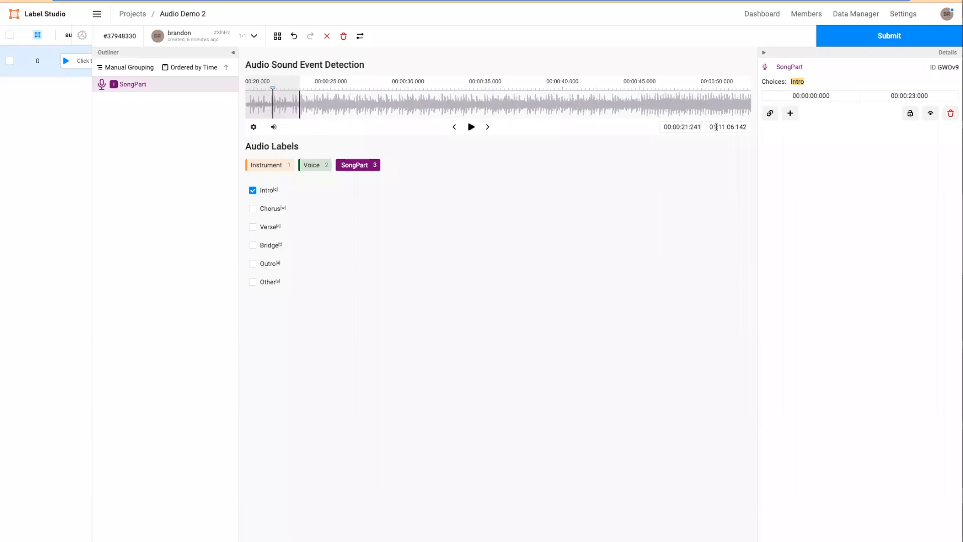
pyautogui.moveTo(701, 127); pyautogui.dragTo(683, 125)
pyautogui.write('3:999')
pyautogui.press('BackSpace')
pyautogui.press('BackSpace')
pyautogui.press('BackSpace')
pyautogui.write('000')
# Deselect the SongPart region.
pyautogui.click(271, 102)
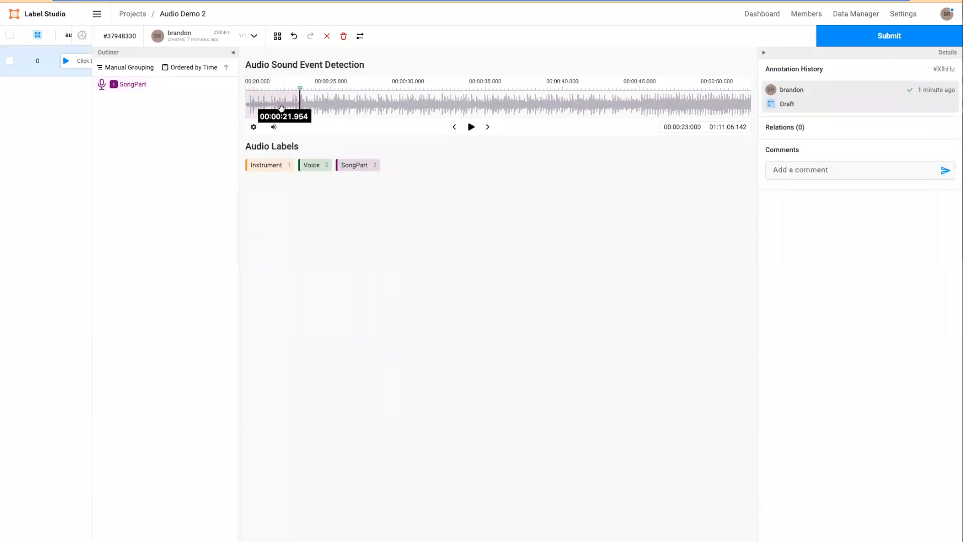
pyautogui.click(277, 103)
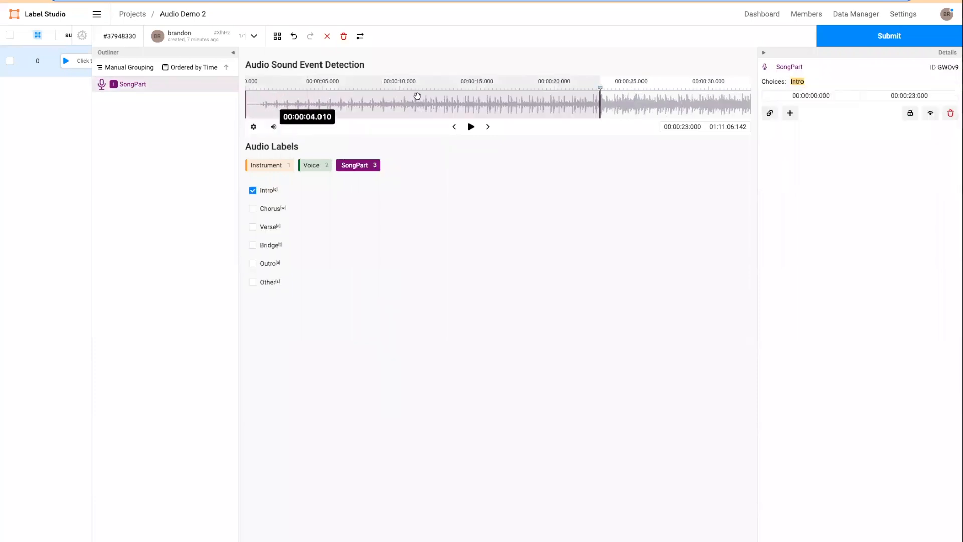
pyautogui.click(377, 104)
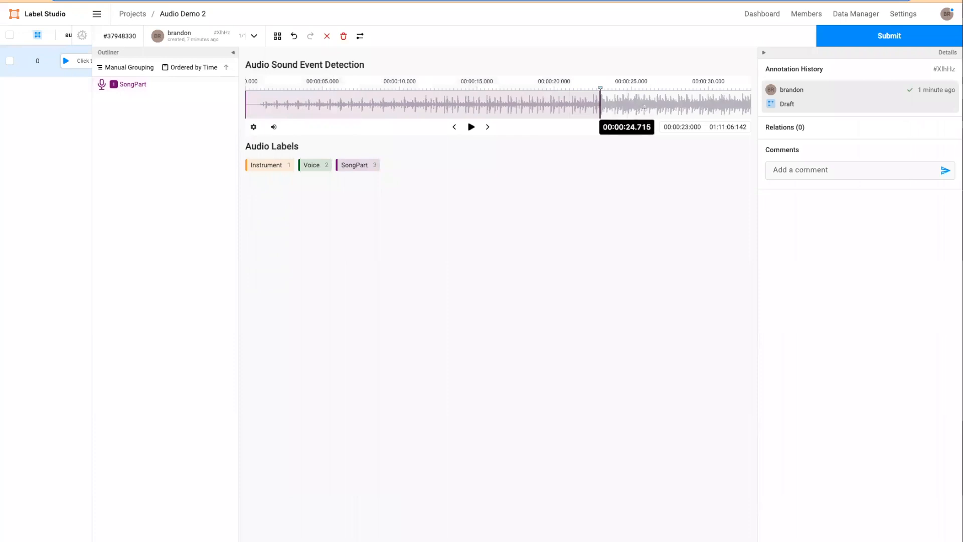
# Set the playback position to 00:00:23:000 and mark a new unlabelled region from there to about 45 seconds.
pyautogui.hscroll(5, 621, 106)
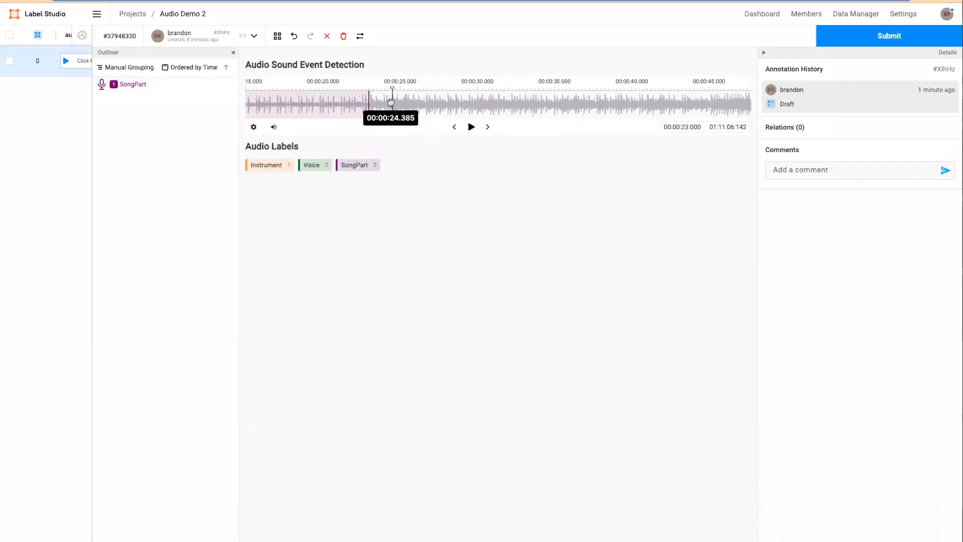
pyautogui.click(369, 110)
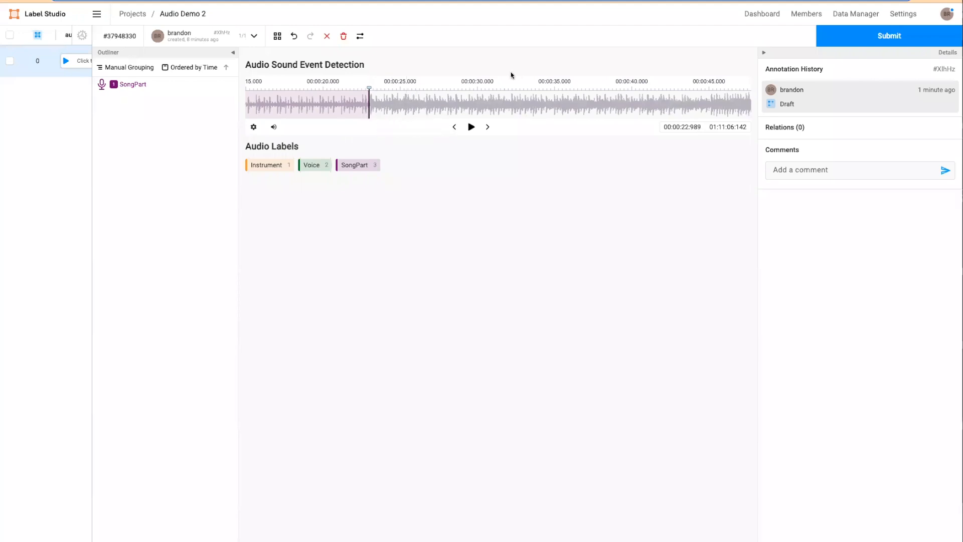
pyautogui.doubleClick(696, 127)
pyautogui.write('3:000')
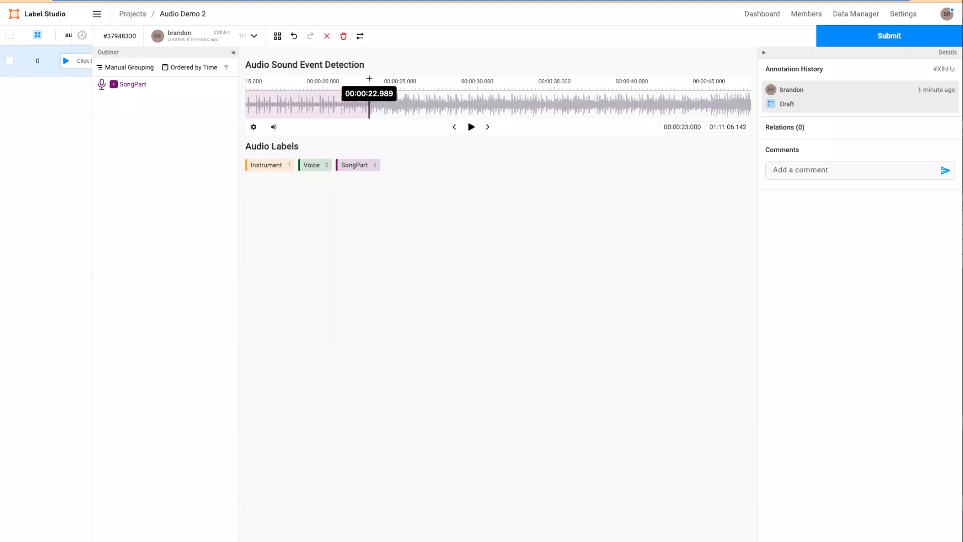
pyautogui.moveTo(369, 79)
pyautogui.mouseDown()
pyautogui.moveTo(415, 88)
pyautogui.moveTo(709, 92)
pyautogui.mouseUp()
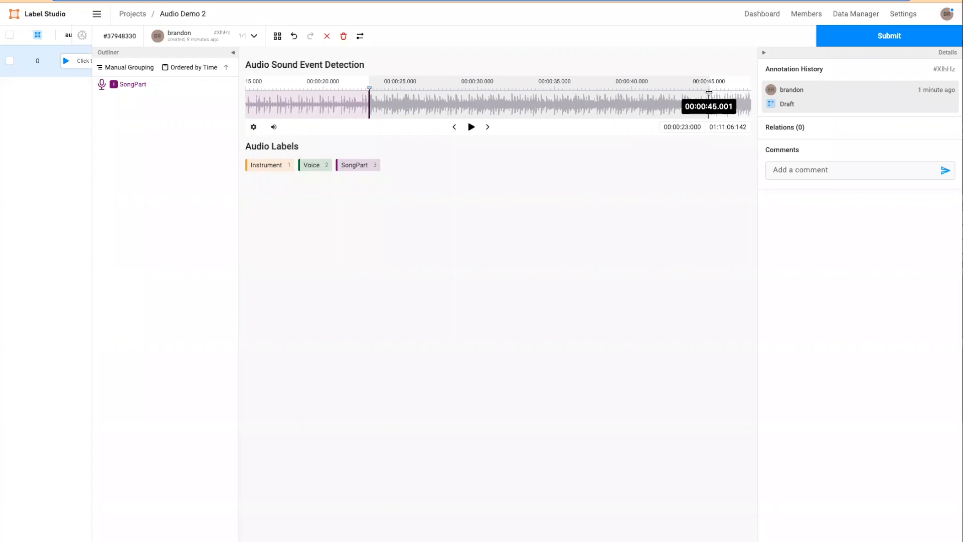
# Play the new region from its start at 23 seconds and pause at about 37 seconds.
pyautogui.hscroll(-3, 709, 91)
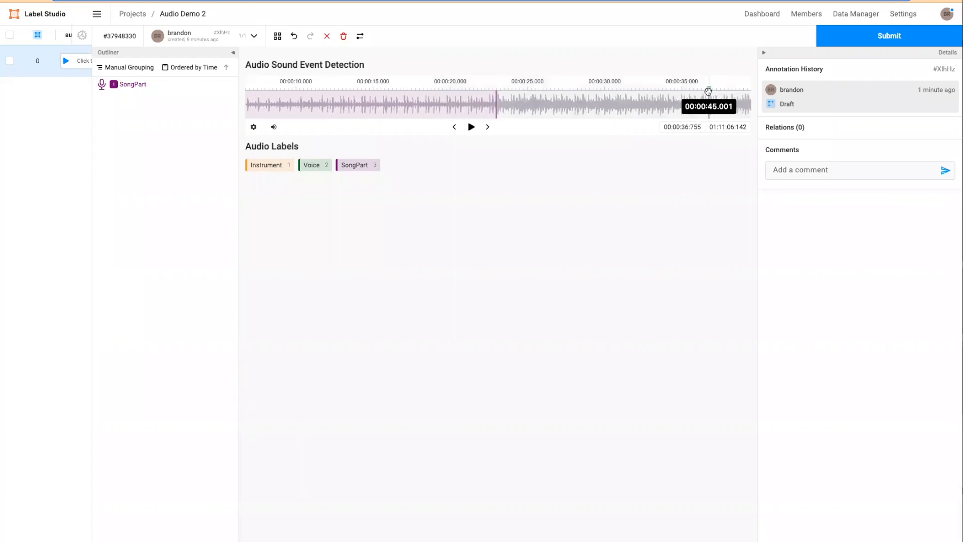
pyautogui.click(496, 86)
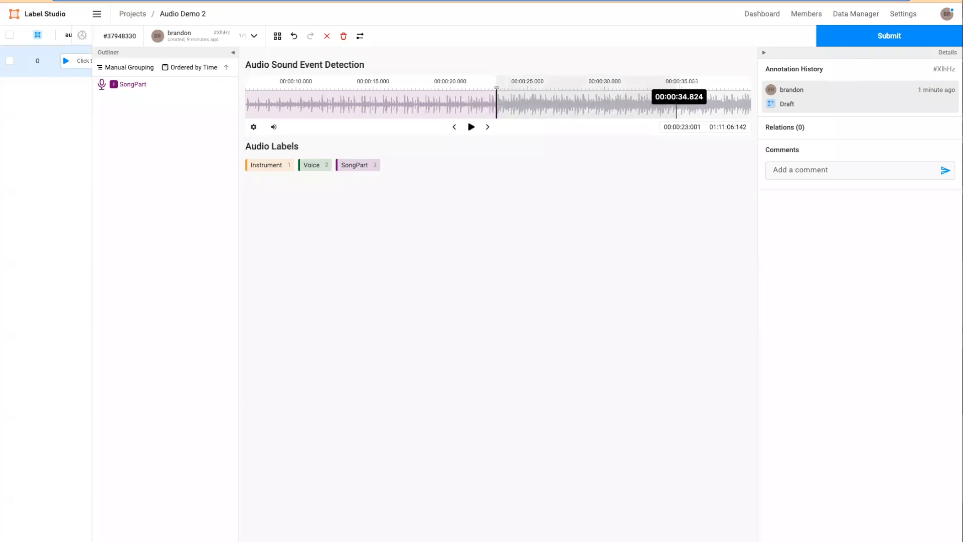
pyautogui.hotkey('ctrl', 'p')
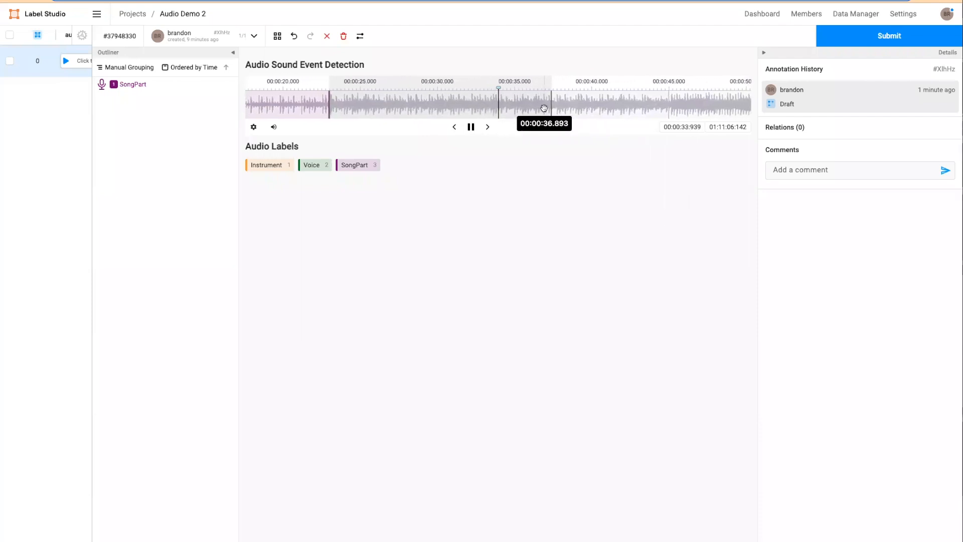
pyautogui.click(472, 127)
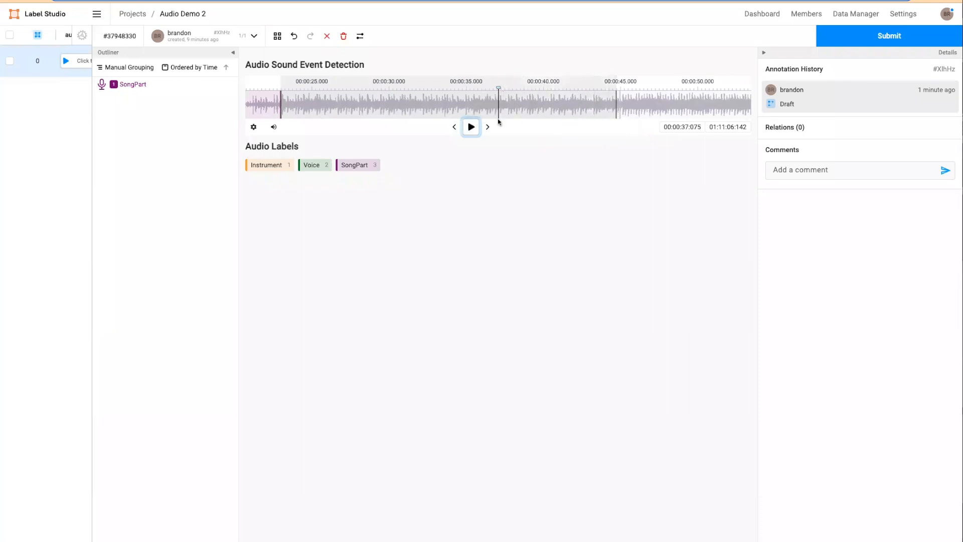
# Play through the new region's end in short stretches and extend its end to about 47.2 seconds.
pyautogui.click(471, 127)
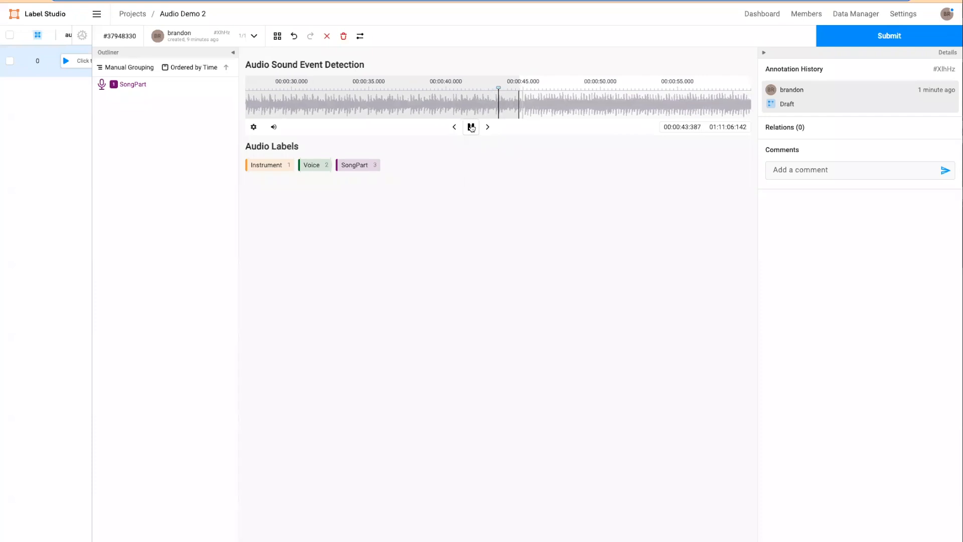
pyautogui.click(471, 127)
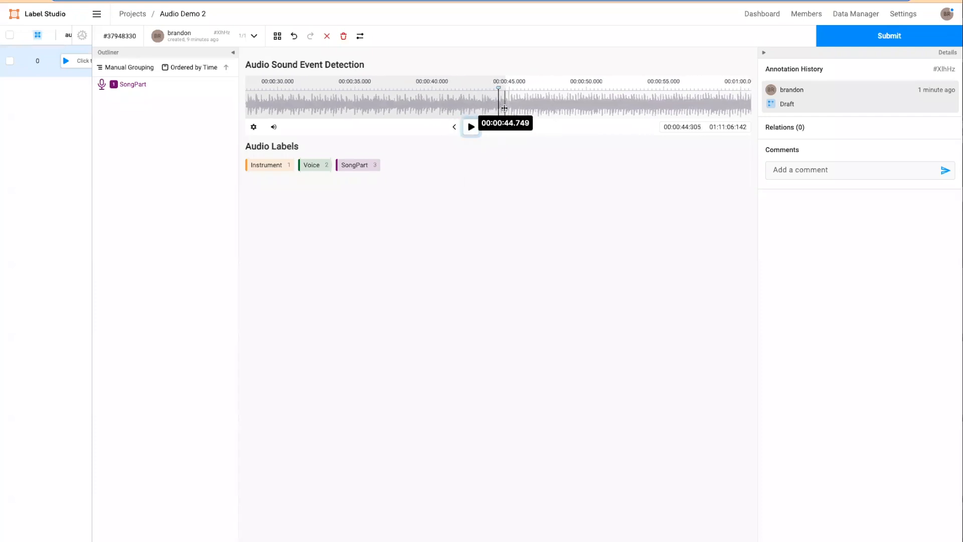
pyautogui.click(471, 127)
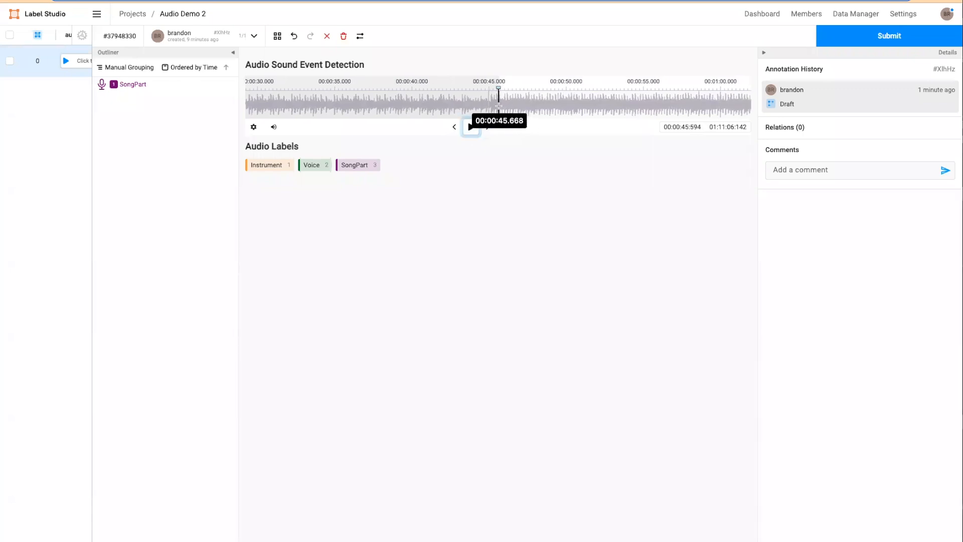
pyautogui.click(475, 105)
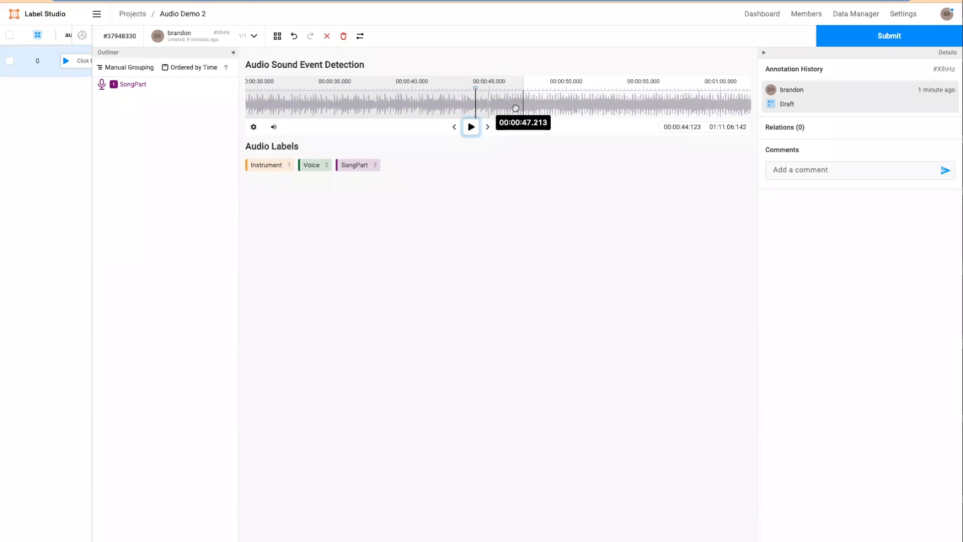
pyautogui.click(471, 126)
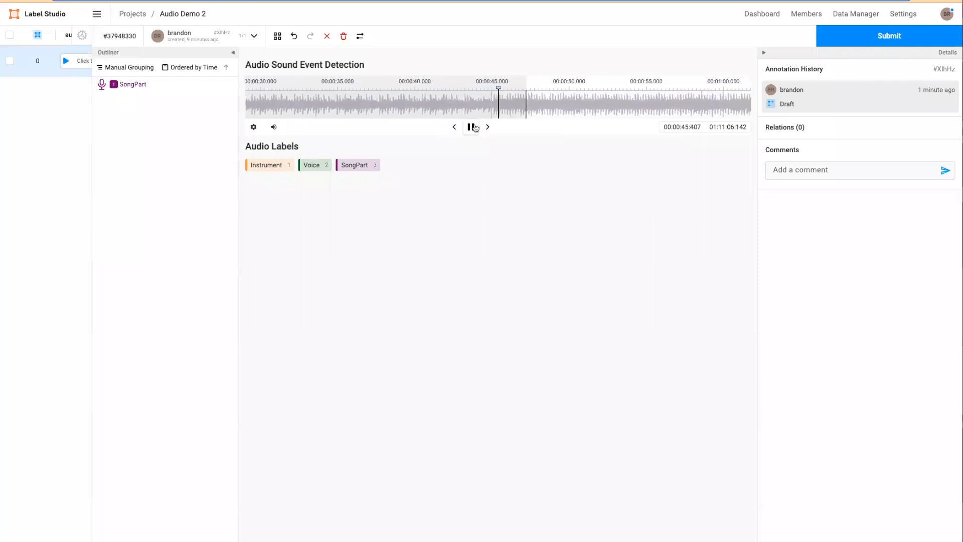
pyautogui.click(477, 126)
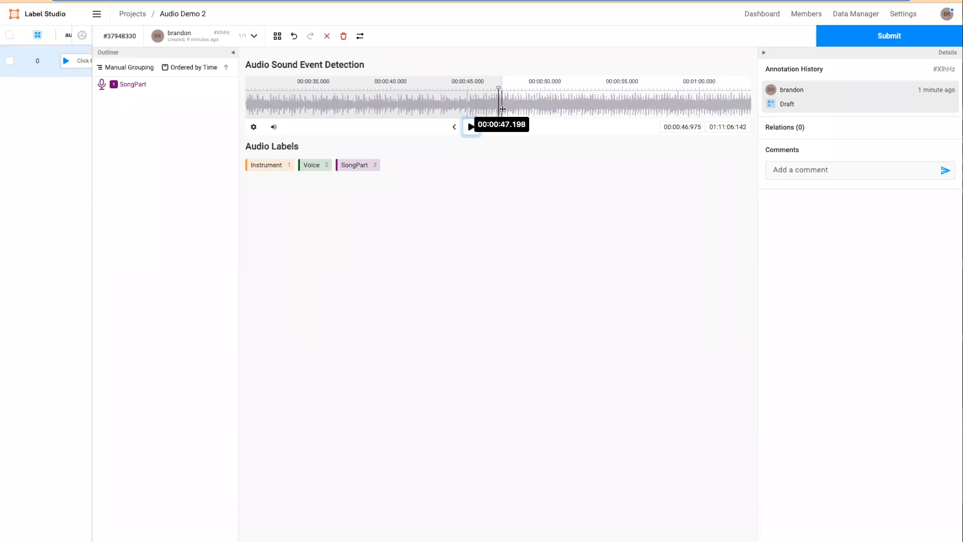
# Replay the new region, skip ahead to its final seconds, and shorten its end to about 45 seconds.
pyautogui.click(472, 127)
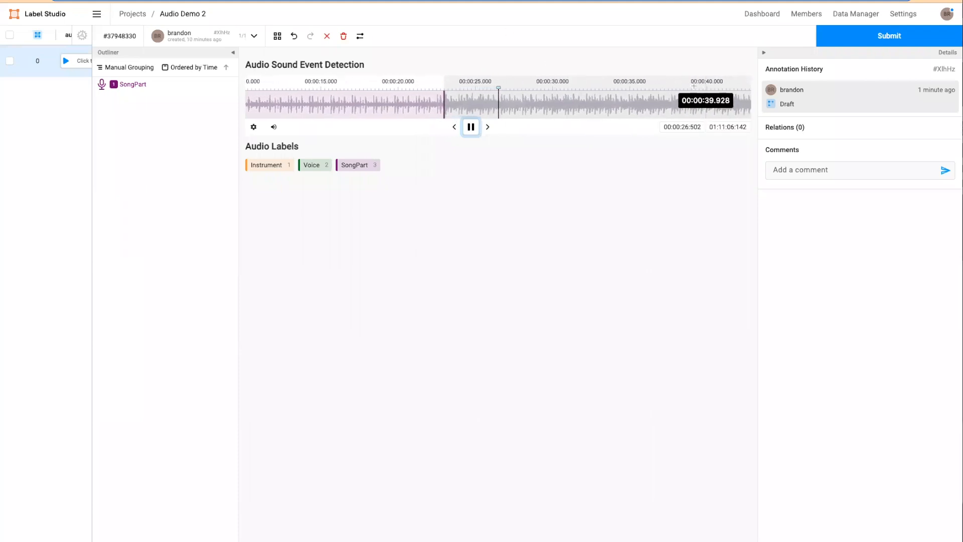
pyautogui.click(676, 85)
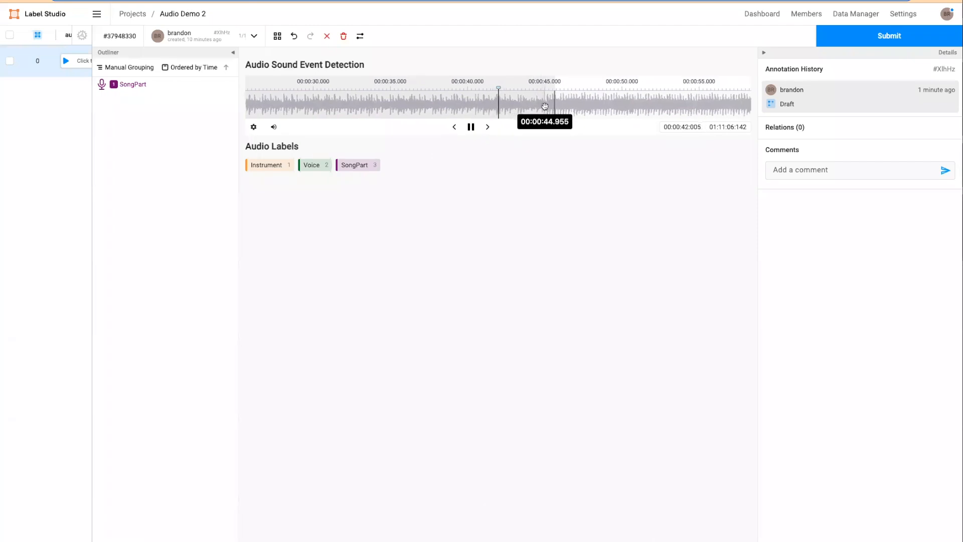
pyautogui.click(471, 126)
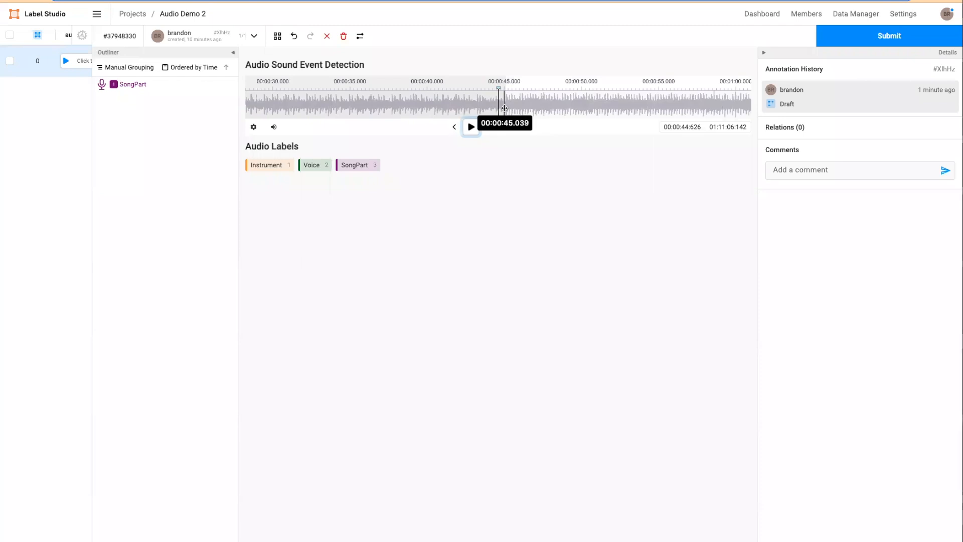
# Label the new region as Voice, classify it as Singing, and deselect it.
pyautogui.click(318, 167)
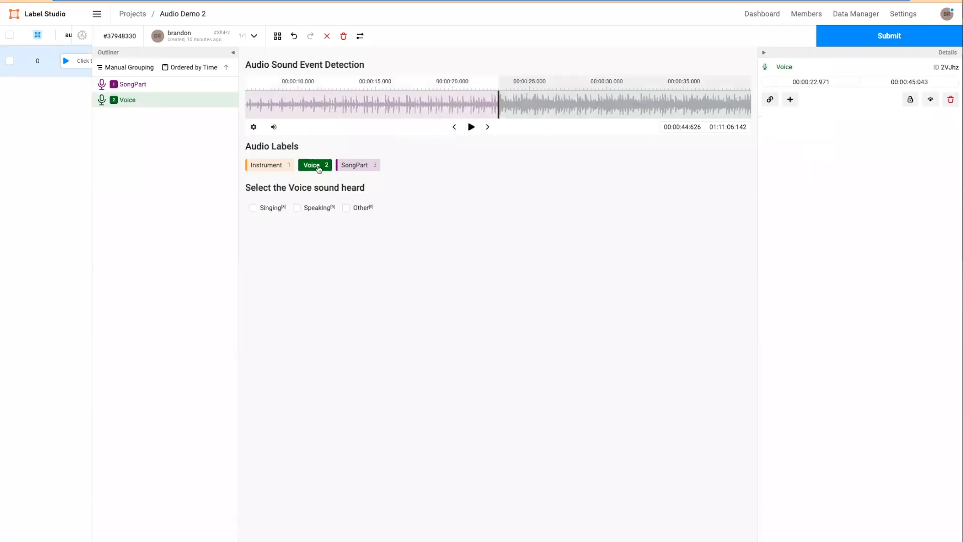
pyautogui.click(289, 211)
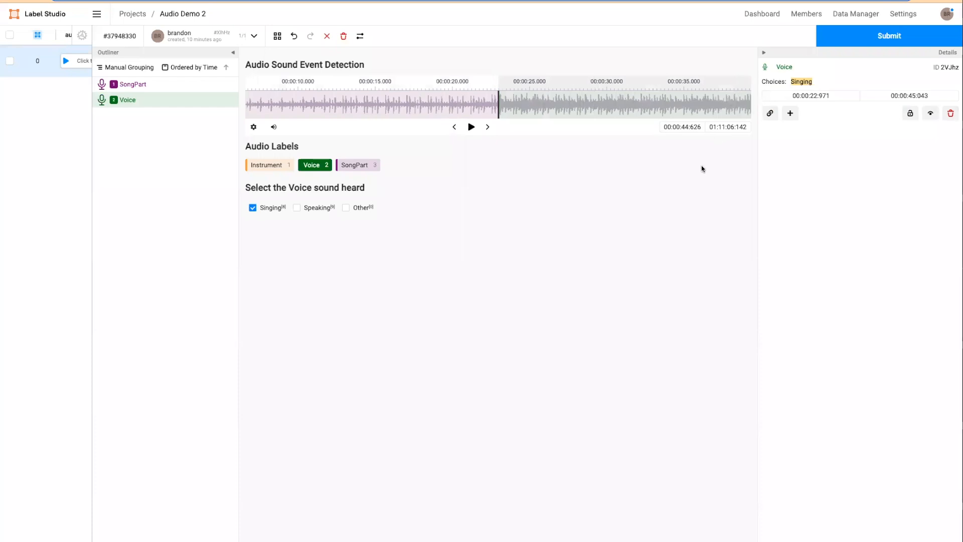
pyautogui.hscroll(5, 633, 104)
pyautogui.scroll(-1, 631, 107)
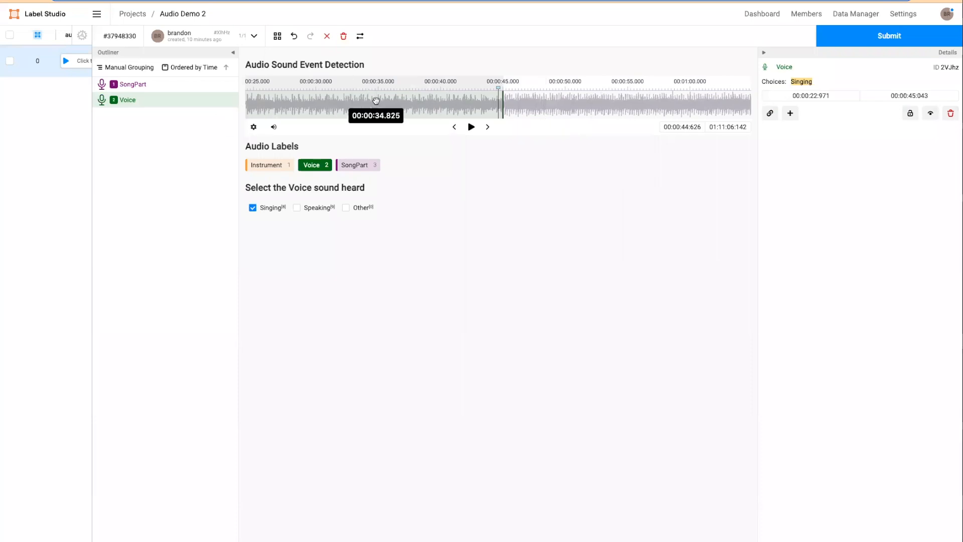
pyautogui.click(181, 103)
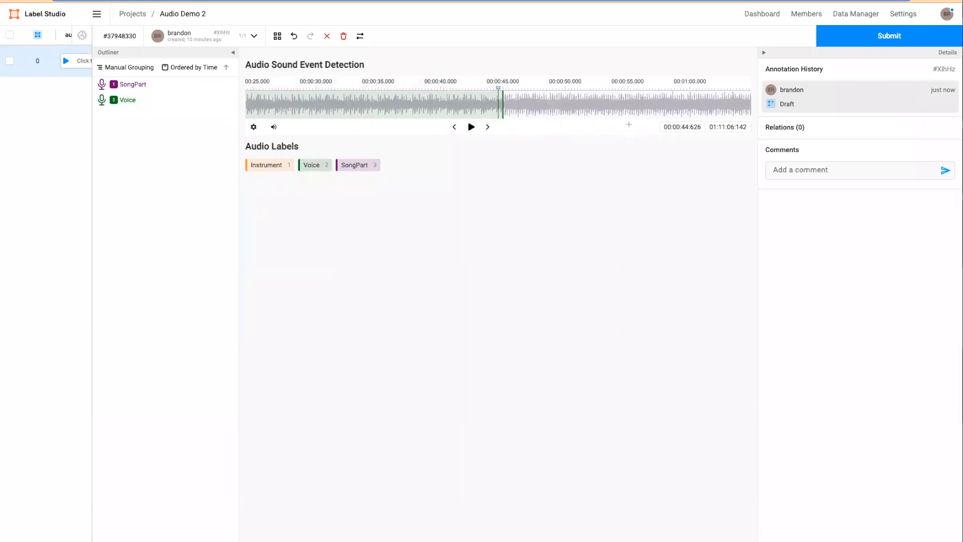
# Play the track beyond the Voice region, mark a region from about 45 to 66.5 seconds, and label it Instrument.
pyautogui.hscroll(3, 544, 104)
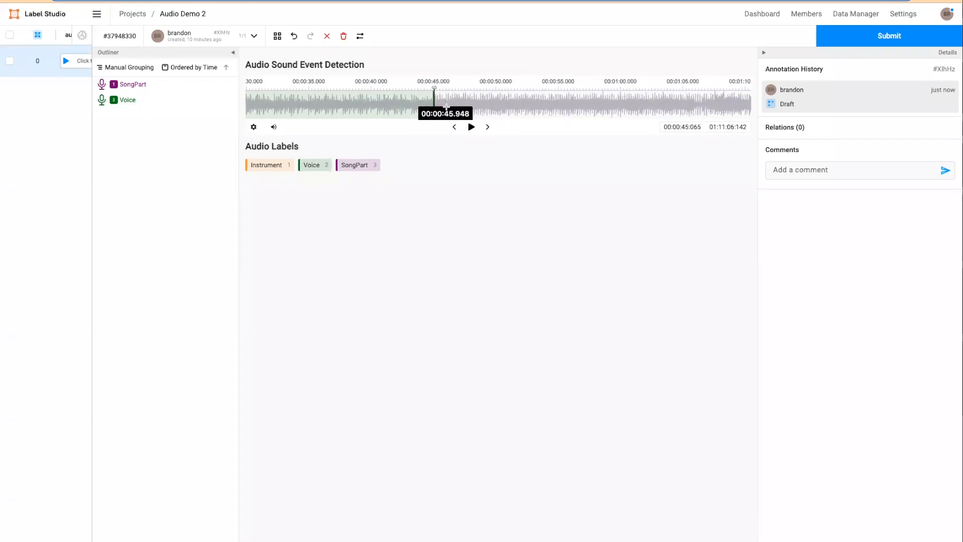
pyautogui.click(472, 128)
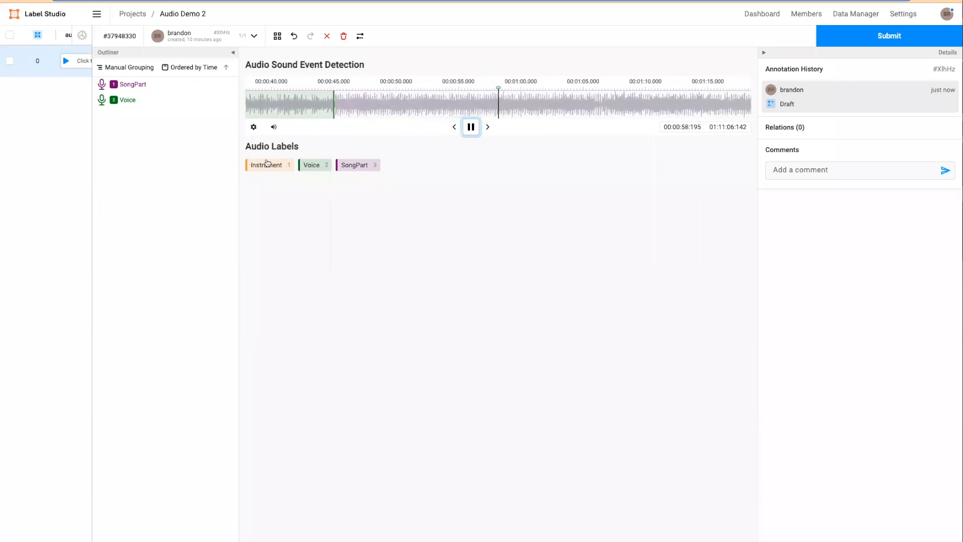
pyautogui.click(471, 127)
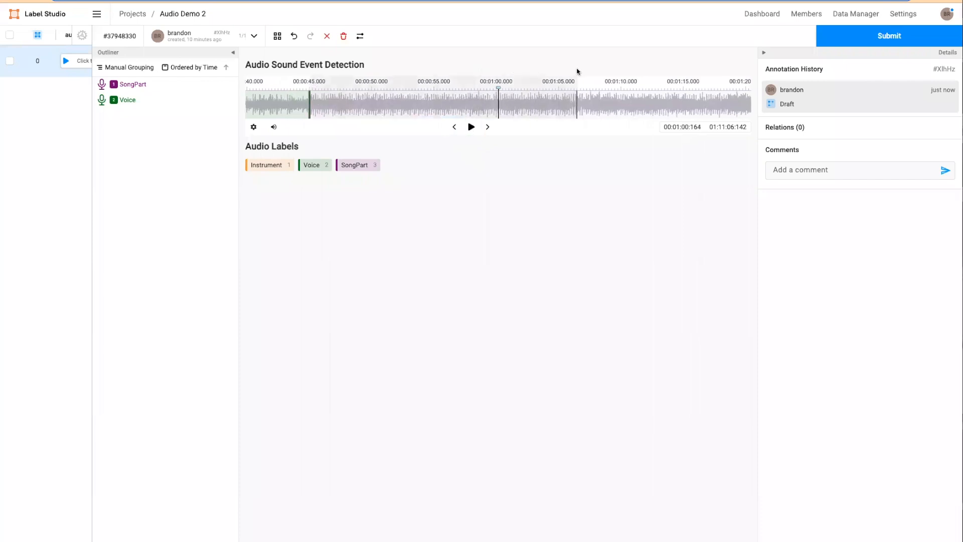
pyautogui.click(468, 127)
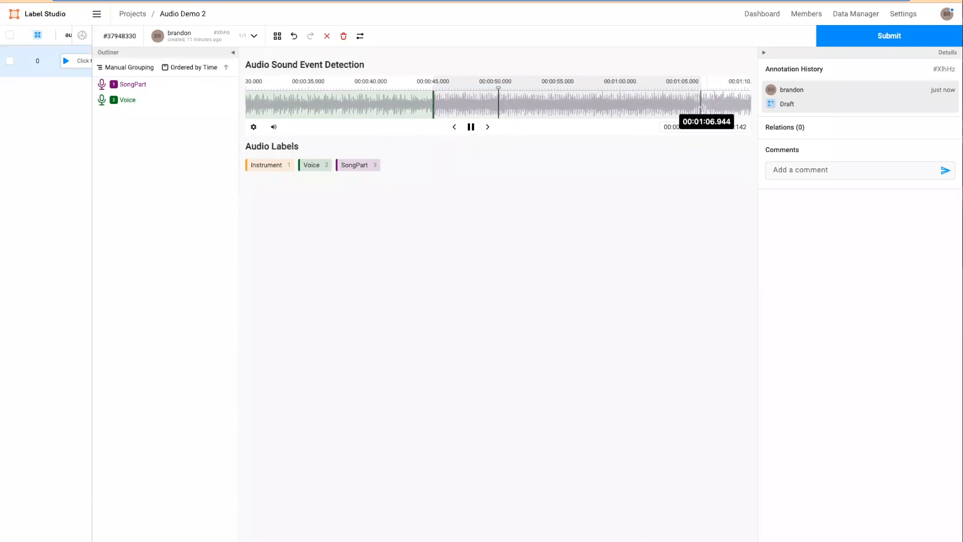
pyautogui.click(253, 166)
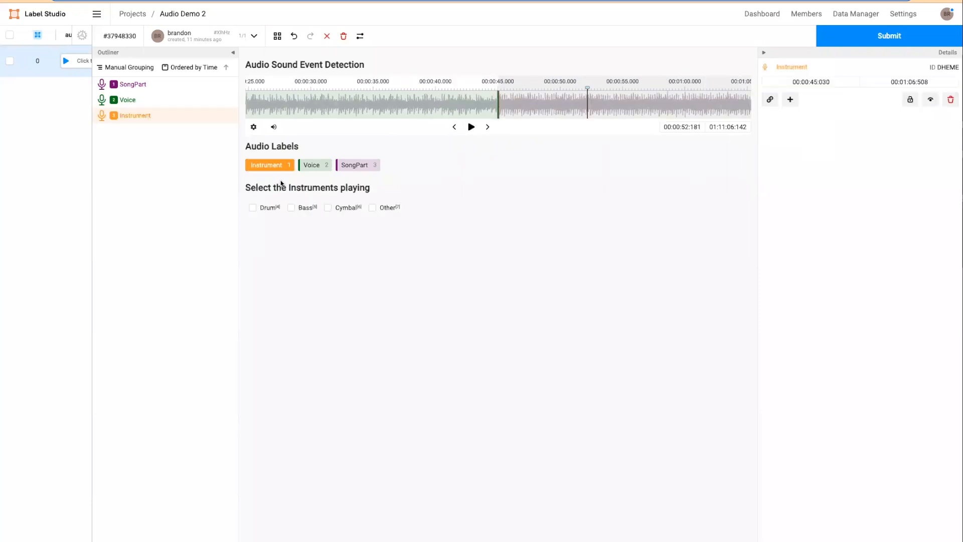
# Classify the Instrument region as Drum, Bass and Cymbal, and deselect it.
pyautogui.click(252, 209)
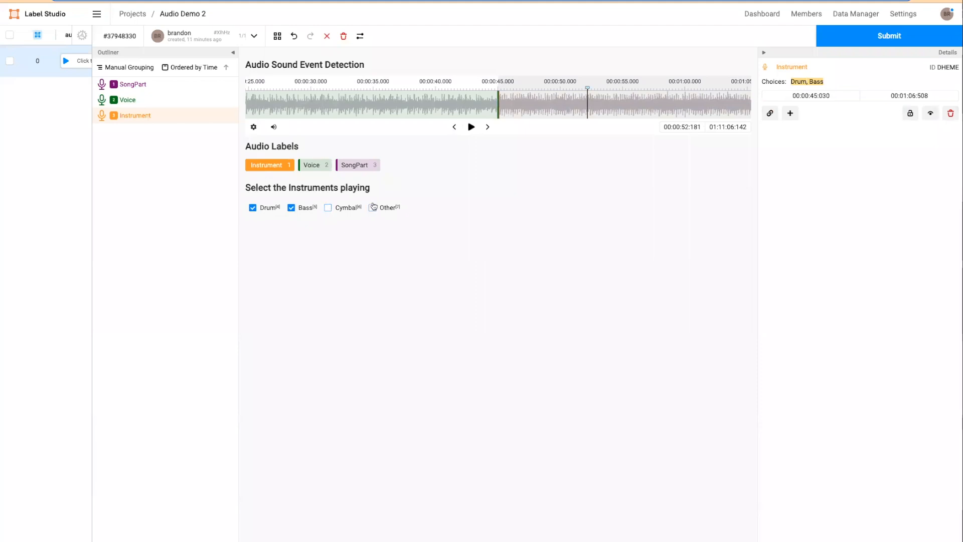
pyautogui.click(329, 208)
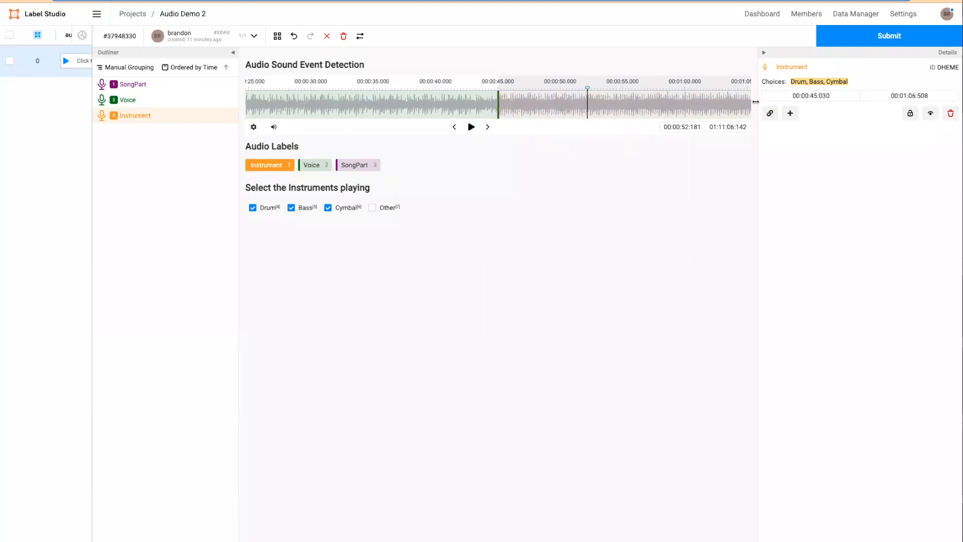
pyautogui.press('Escape')
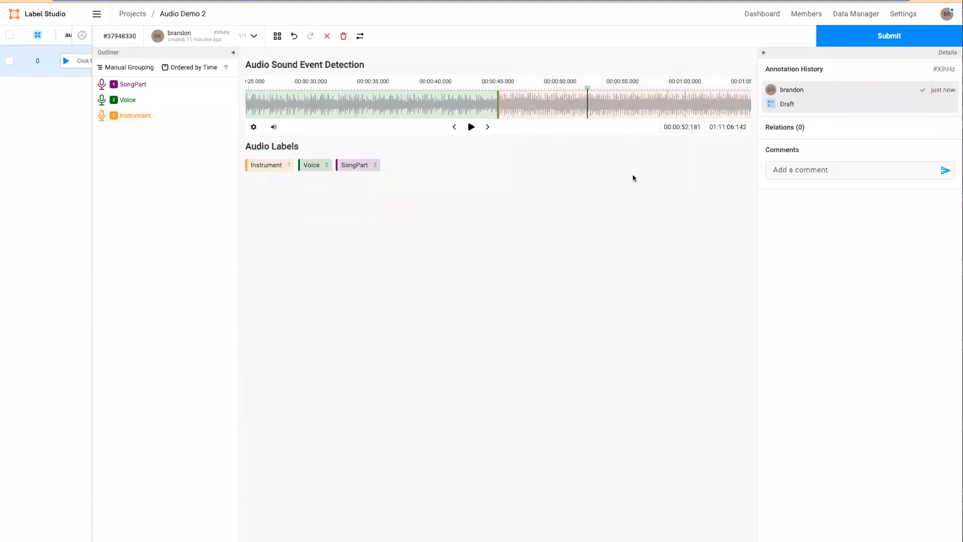
# Mark a second Instrument region from about 1:08.2 to 1:20.5, just after the first one.
pyautogui.hscroll(10, 632, 108)
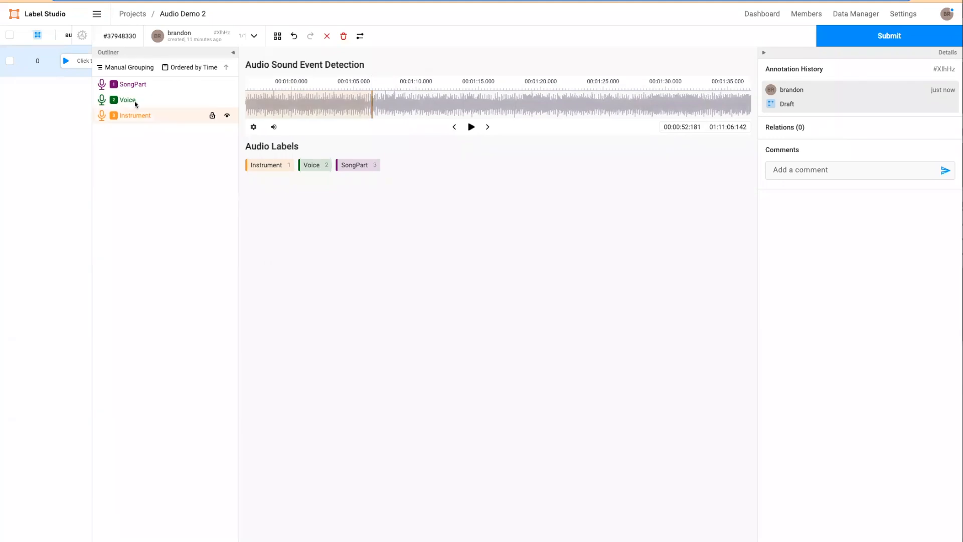
pyautogui.click(282, 167)
pyautogui.moveTo(394, 103); pyautogui.dragTo(541, 104)
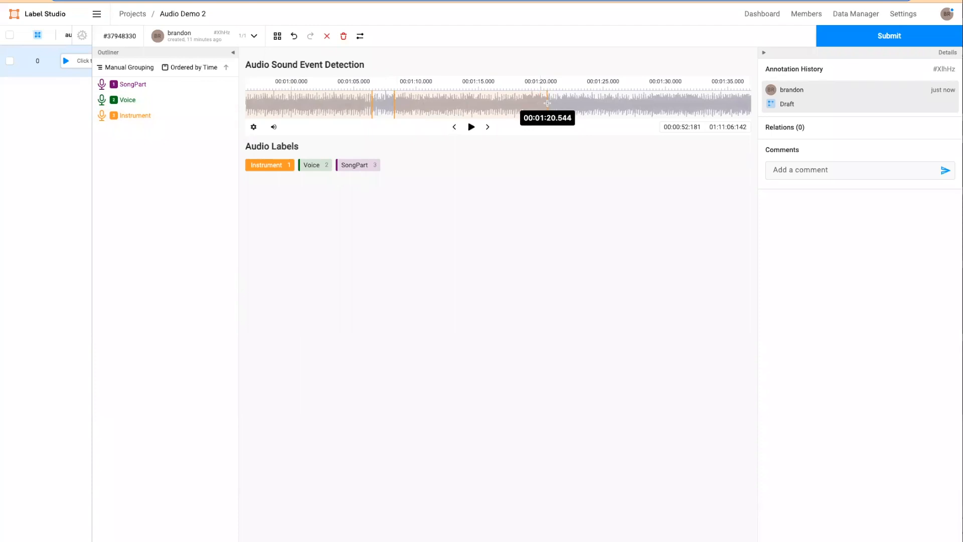
pyautogui.moveTo(548, 103); pyautogui.dragTo(547, 104)
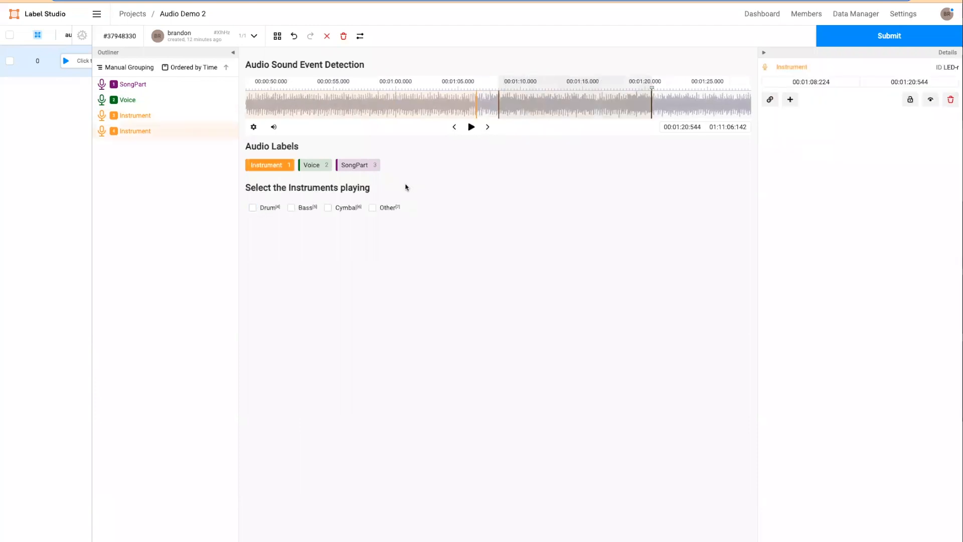
# Classify the new region as Other with the description Electric Guitar, and submit the annotation.
pyautogui.click(374, 208)
pyautogui.click(361, 239)
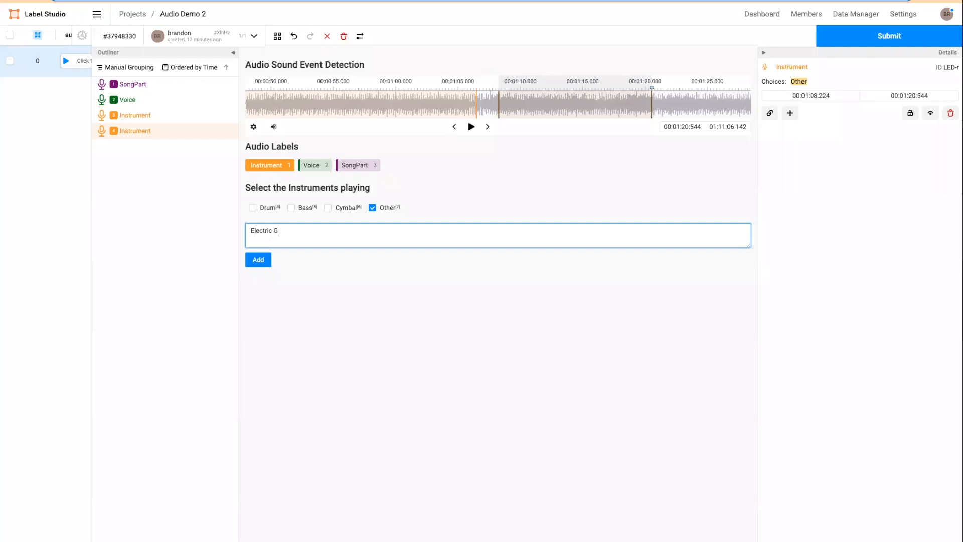
pyautogui.click(259, 260)
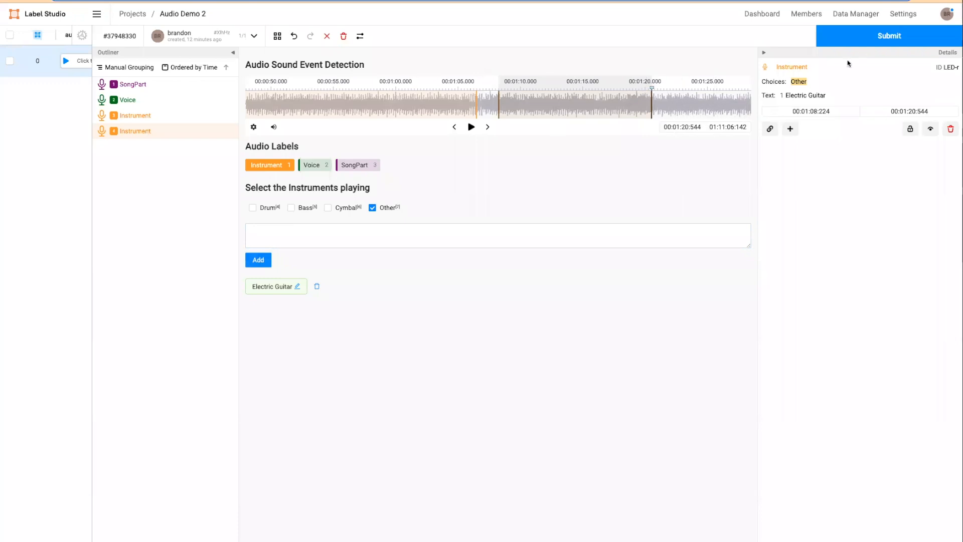
pyautogui.click(895, 38)
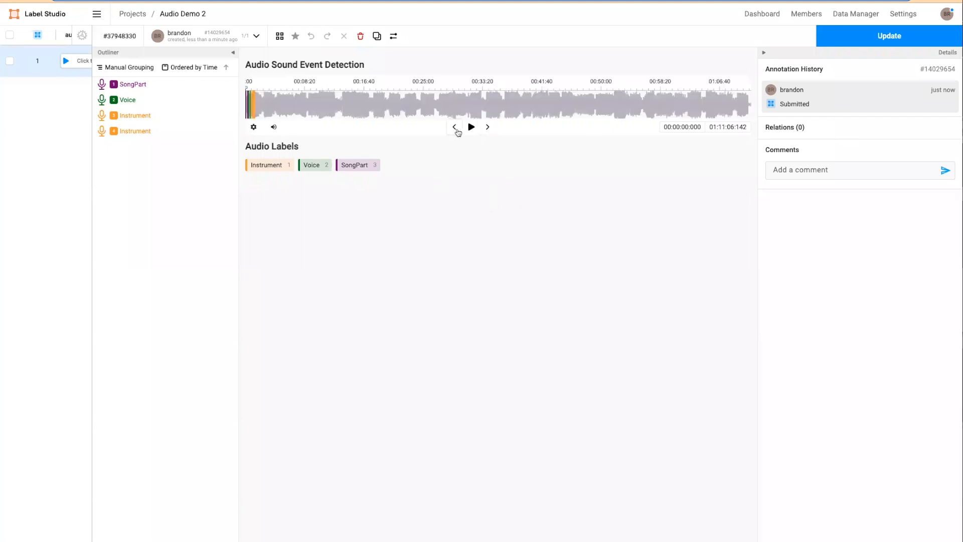
# Place the playhead at about 25:47 in the track and examine the waveform around it at close range.
pyautogui.click(429, 97)
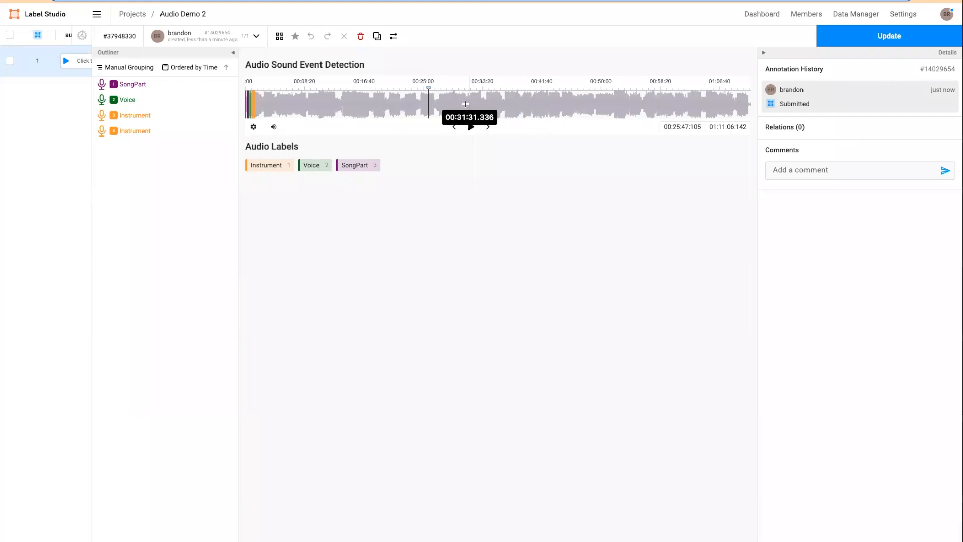
pyautogui.scroll(5, 464, 105)
pyautogui.scroll(5, 470, 104)
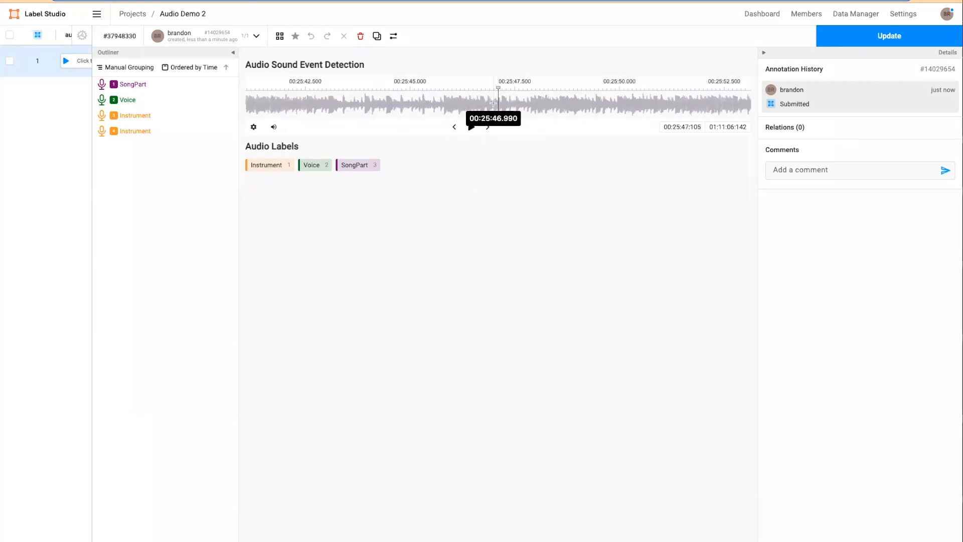
pyautogui.scroll(6, 494, 103)
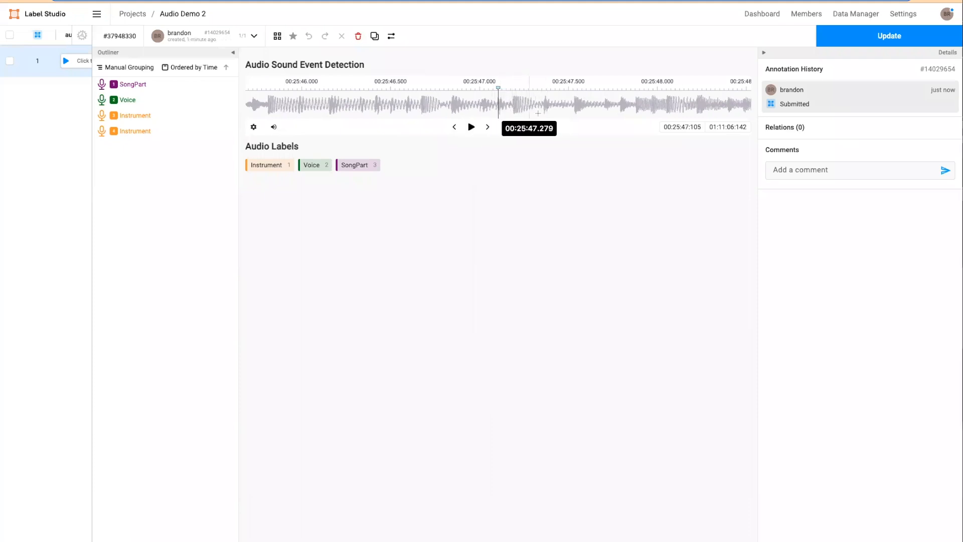
pyautogui.hscroll(3, 519, 107)
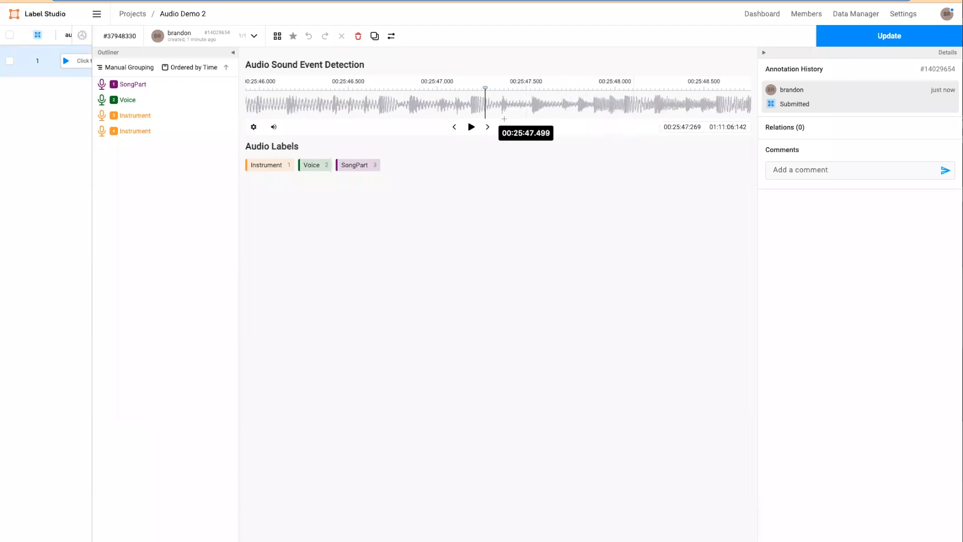
# Look through the audio player's playback settings and its volume options.
pyautogui.click(255, 128)
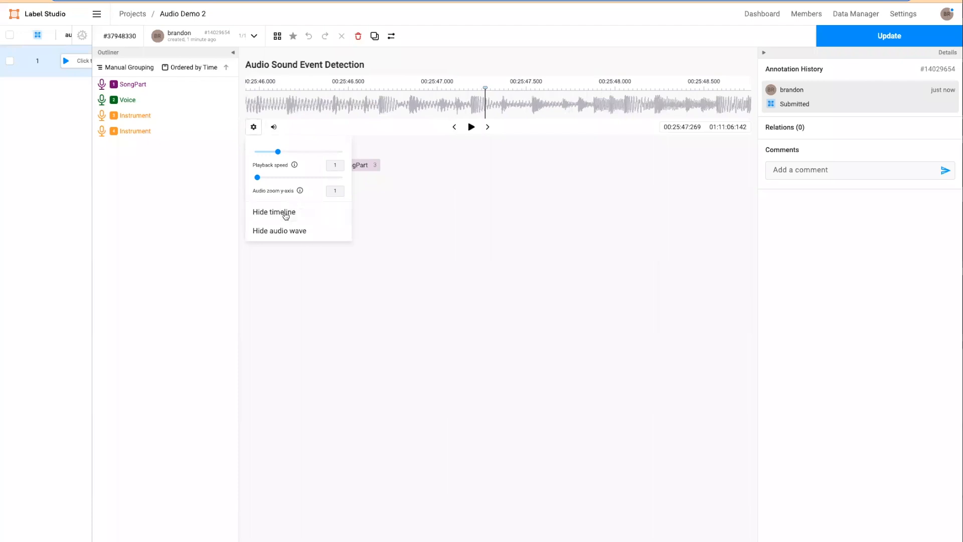
pyautogui.click(498, 157)
pyautogui.scroll(-10, 480, 107)
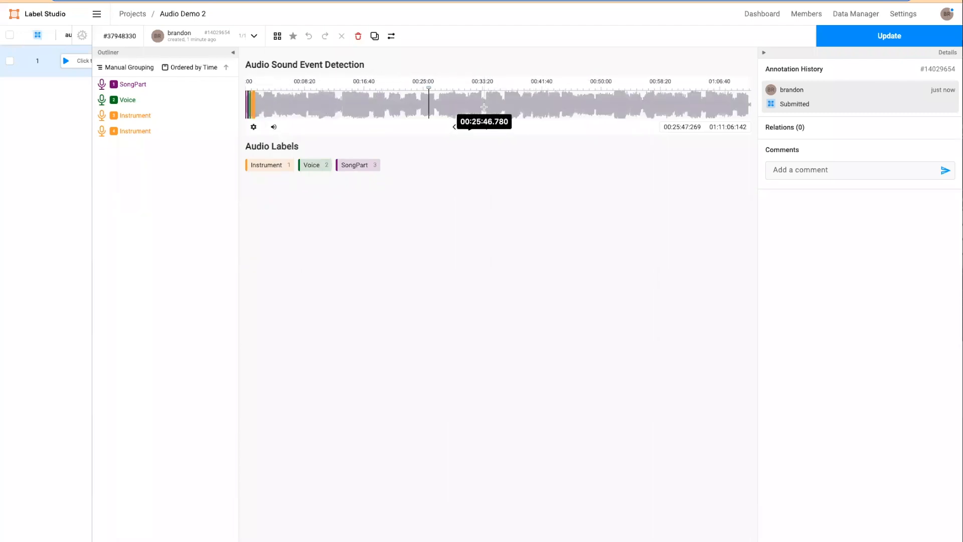
pyautogui.scroll(5, 484, 107)
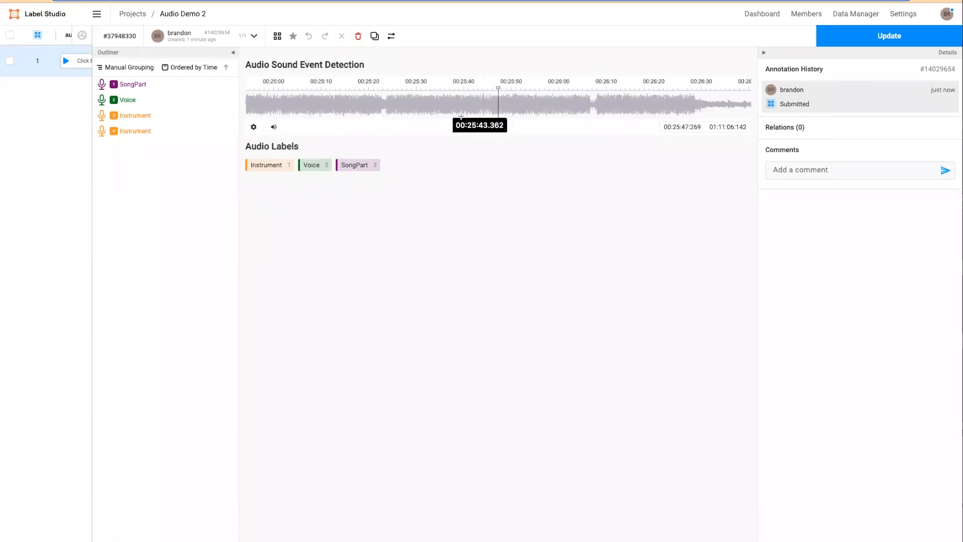
pyautogui.click(273, 129)
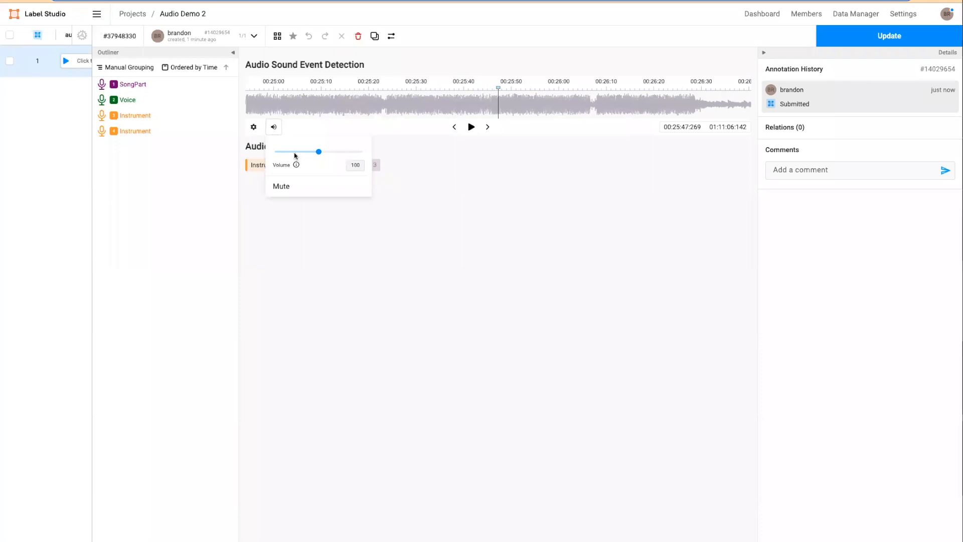
pyautogui.click(253, 127)
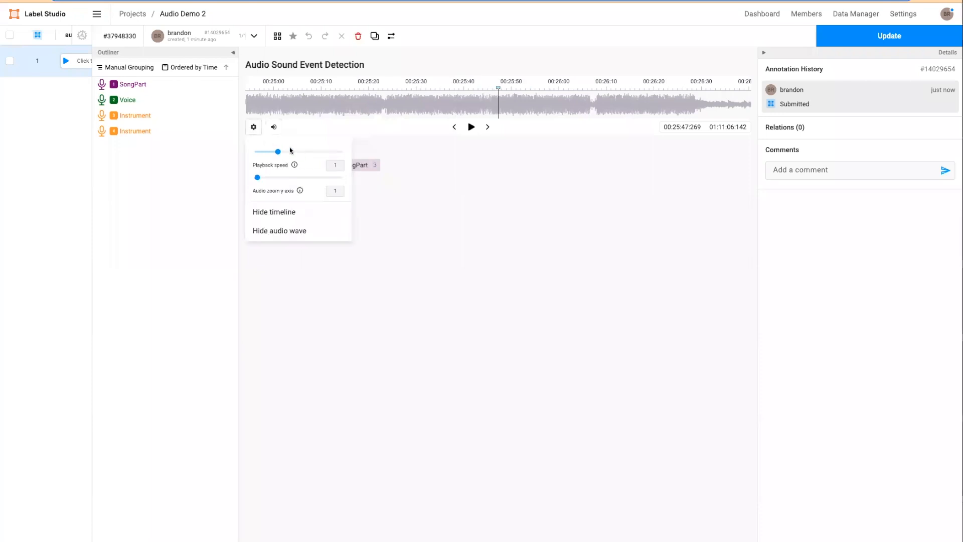
pyautogui.click(569, 139)
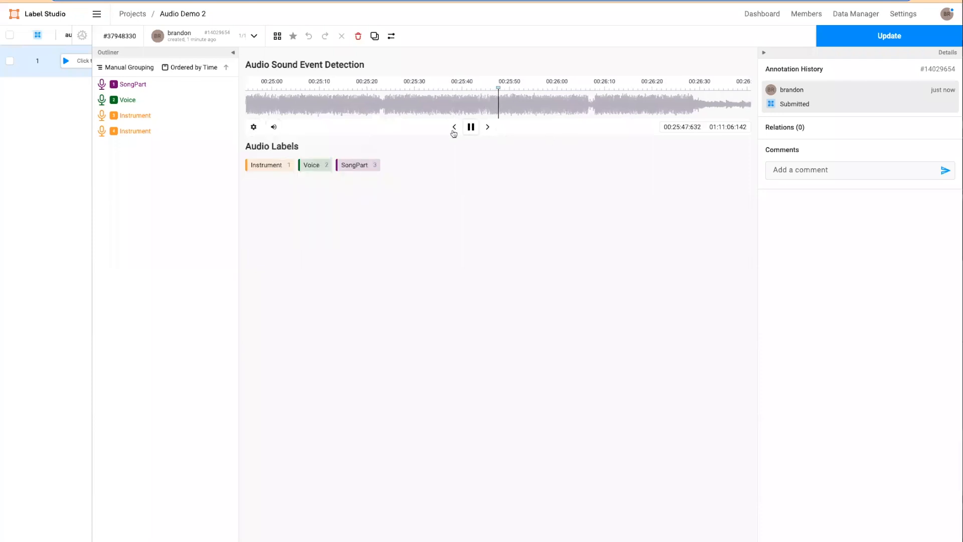
# While the track plays, raise the playback speed to 2.5 and lower it to 0.7.
pyautogui.click(253, 127)
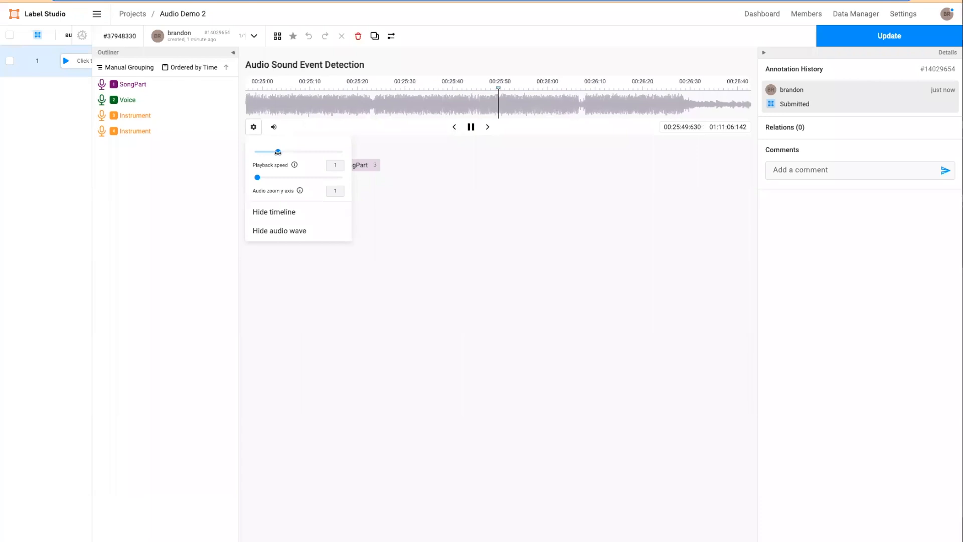
pyautogui.moveTo(281, 152); pyautogui.dragTo(347, 155)
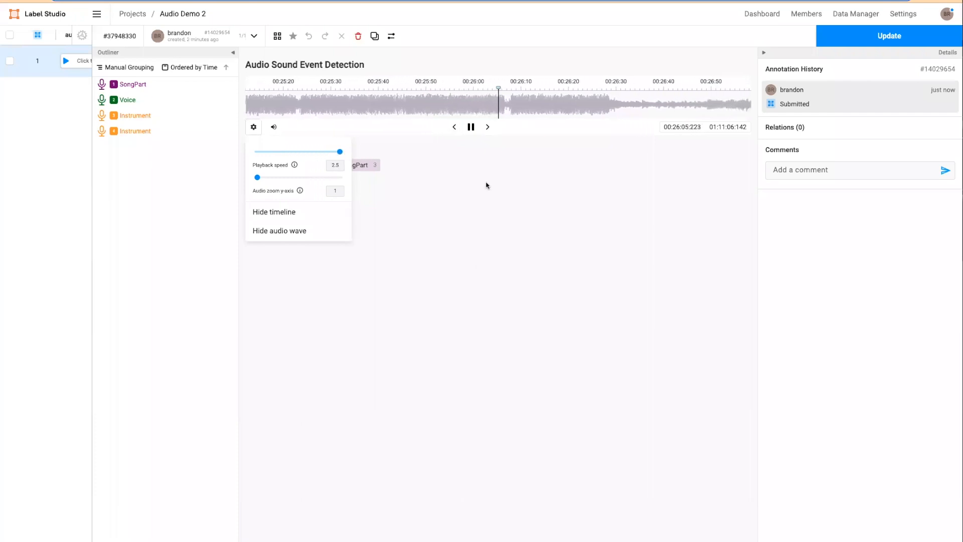
pyautogui.moveTo(341, 151); pyautogui.dragTo(269, 150)
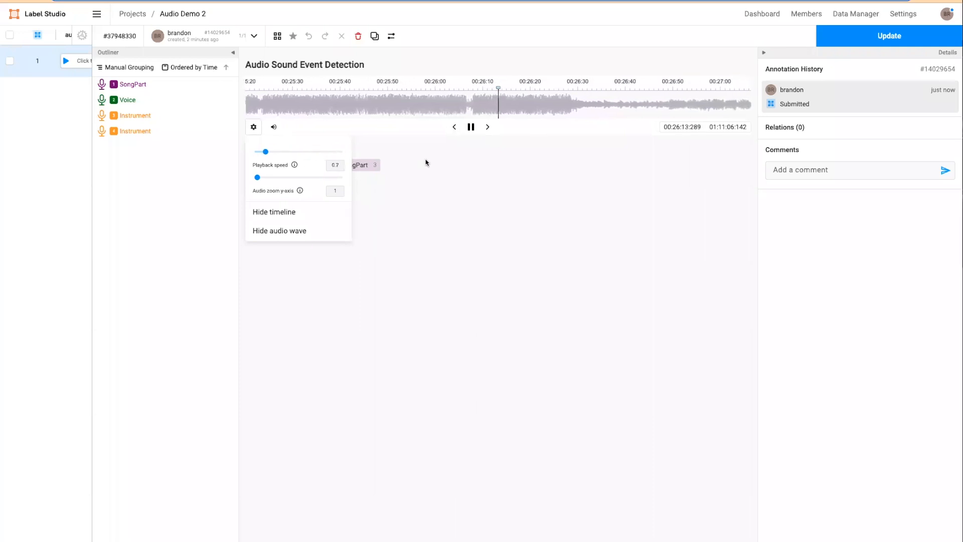
# Hide the timeline and the audio wave, and show the timeline again.
pyautogui.click(284, 212)
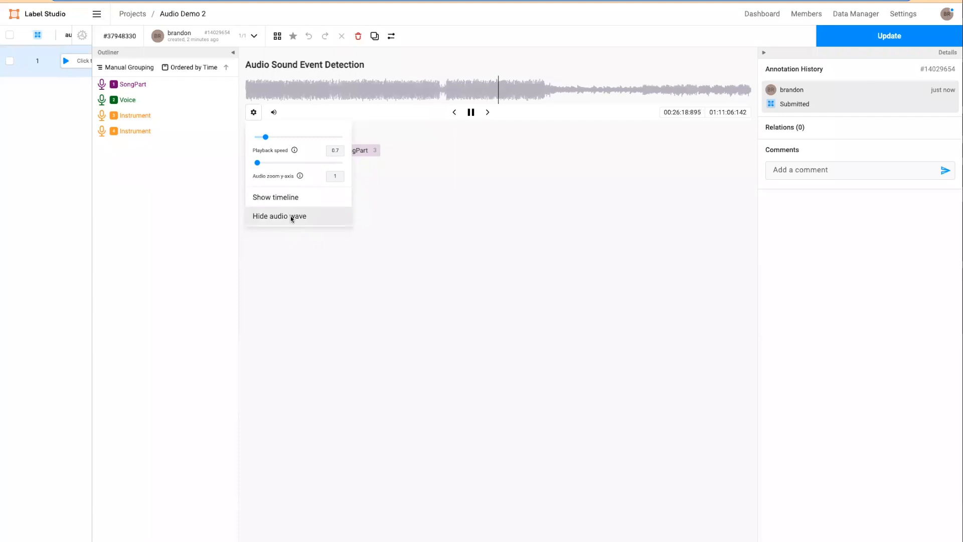
pyautogui.click(291, 217)
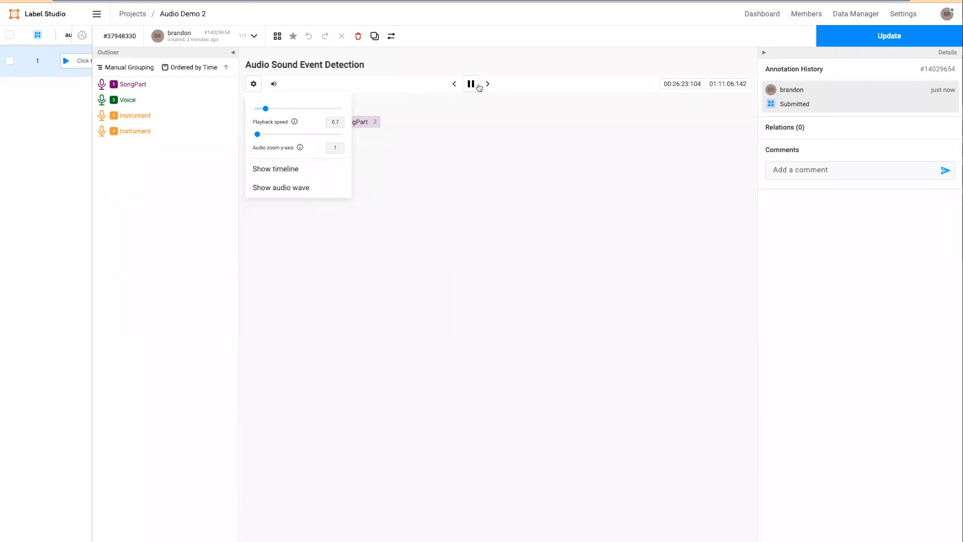
pyautogui.click(296, 170)
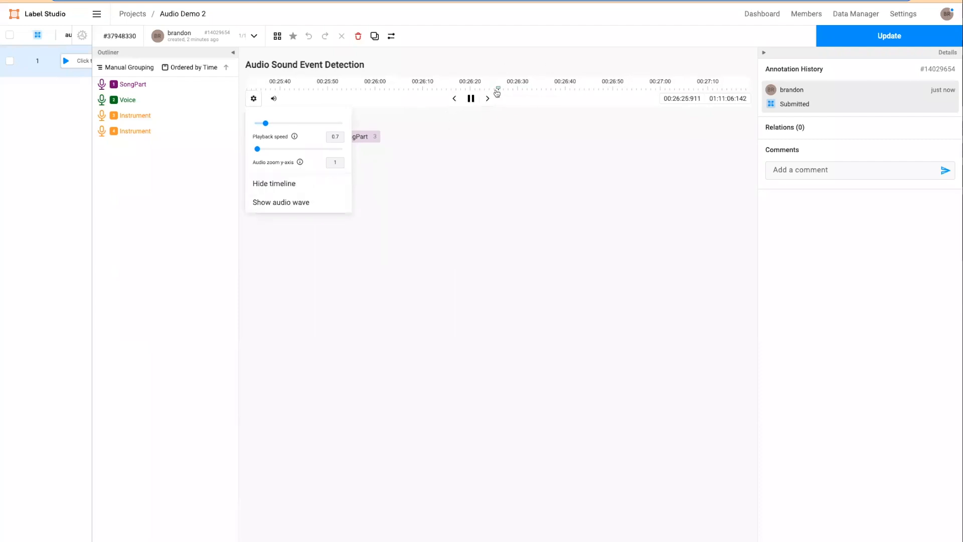
# Pause playback and move the playhead along the timeline to about 26:54.
pyautogui.click(472, 98)
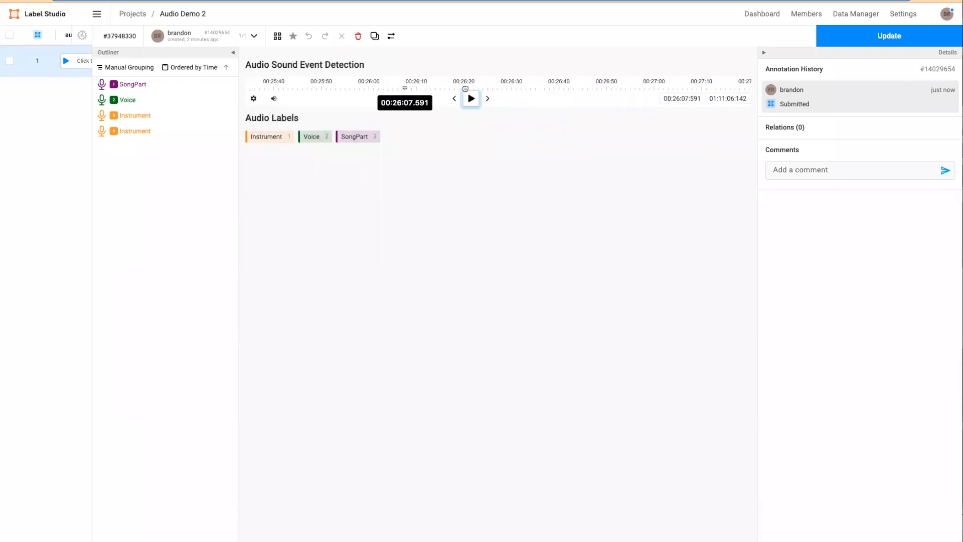
pyautogui.click(628, 87)
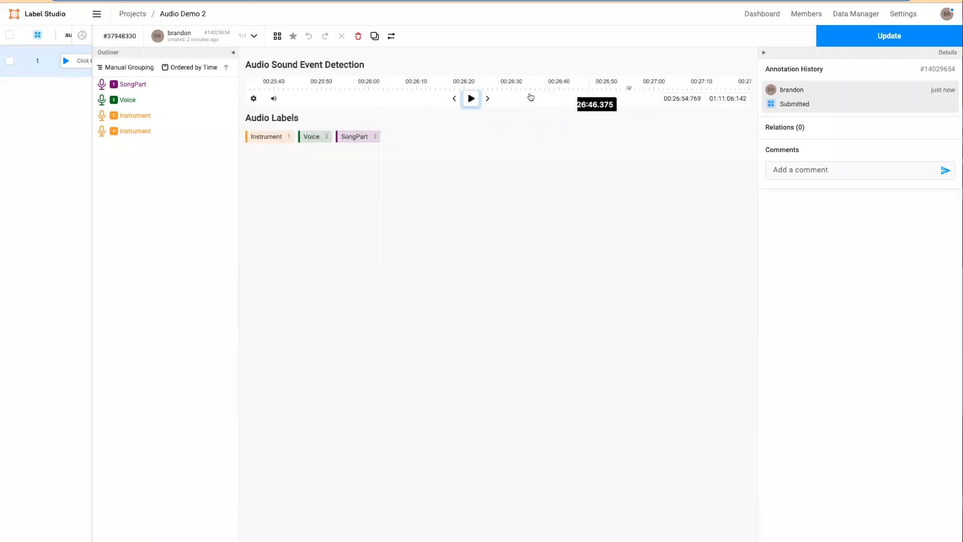
# Show the audio wave together with the timeline again and close the player settings.
pyautogui.click(253, 100)
pyautogui.click(274, 187)
pyautogui.click(274, 178)
pyautogui.click(284, 201)
pyautogui.click(555, 211)
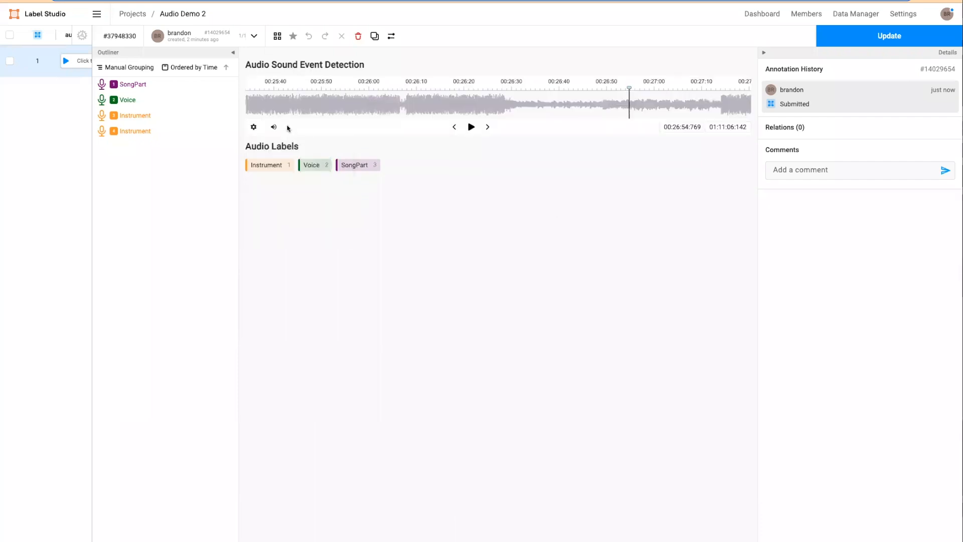
# Move the Voice region to about 1:23 to 1:45, and trim its start to about 1:37.
pyautogui.hscroll(-2, 686, 100)
pyautogui.hscroll(20, 687, 99)
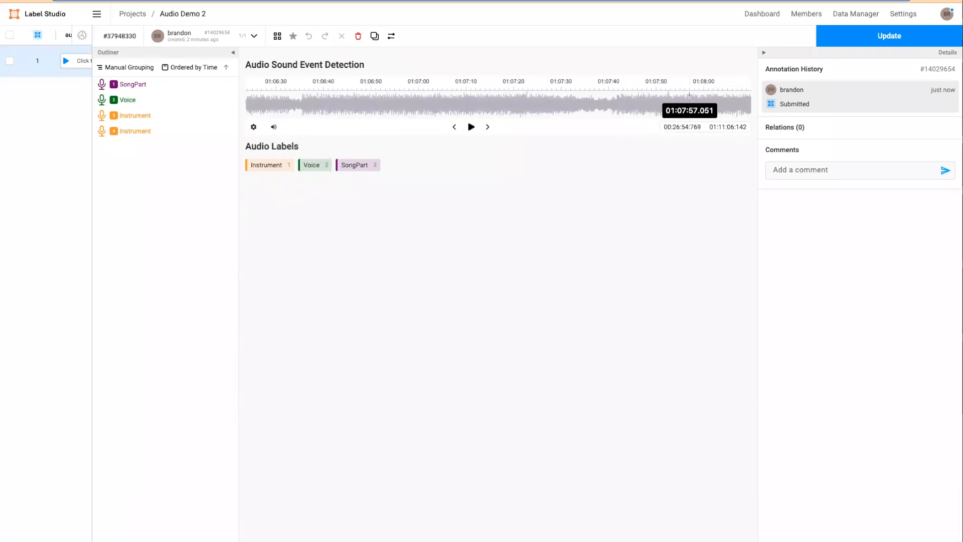
pyautogui.hscroll(-20, 562, 103)
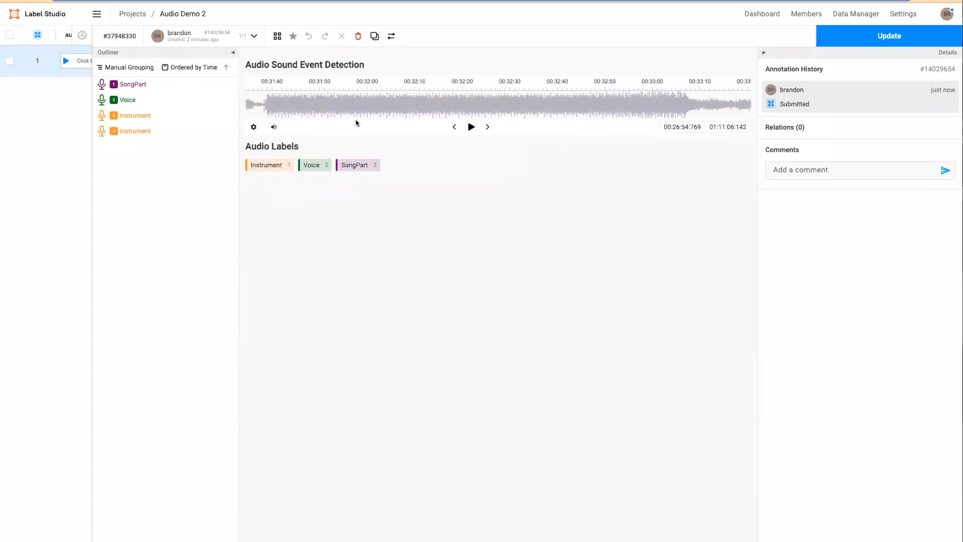
pyautogui.hscroll(-5, 396, 108)
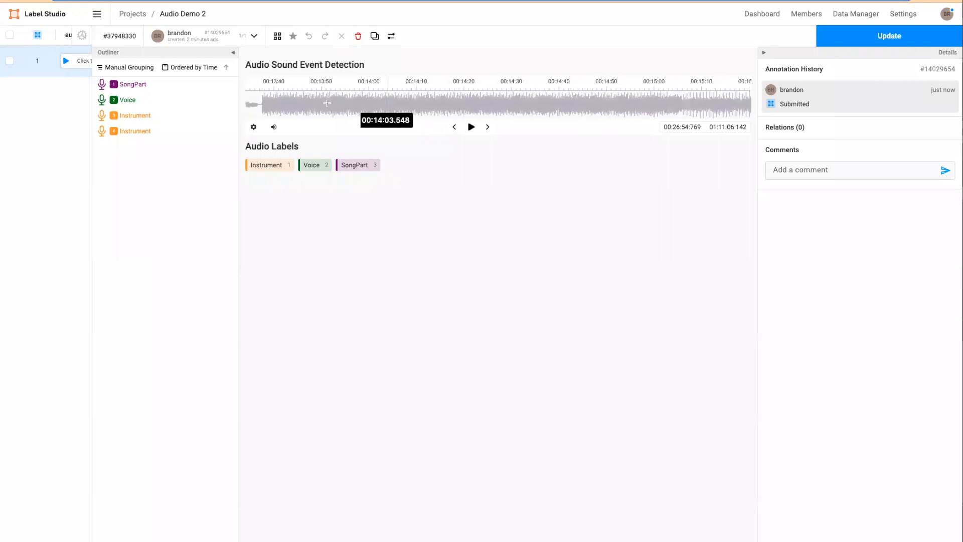
pyautogui.hscroll(-7, 351, 113)
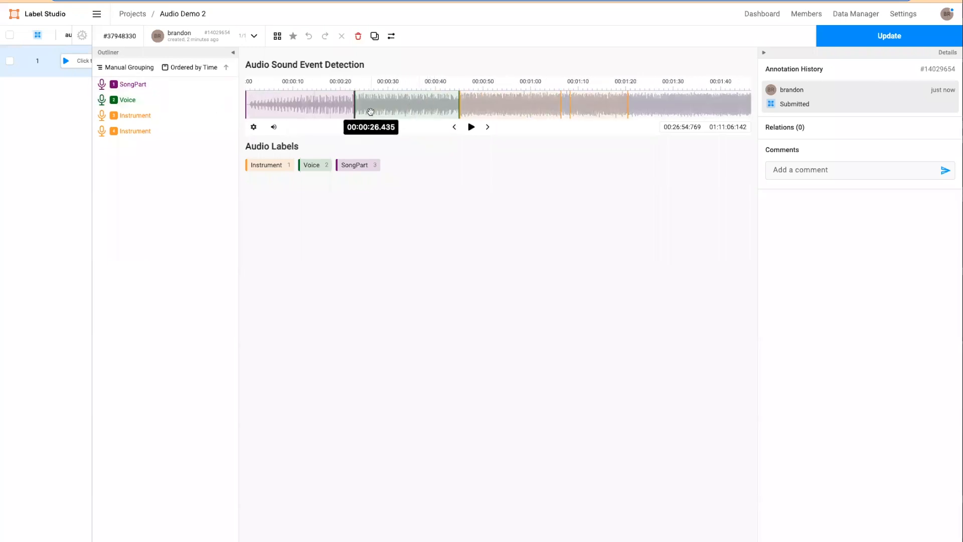
pyautogui.click(655, 108)
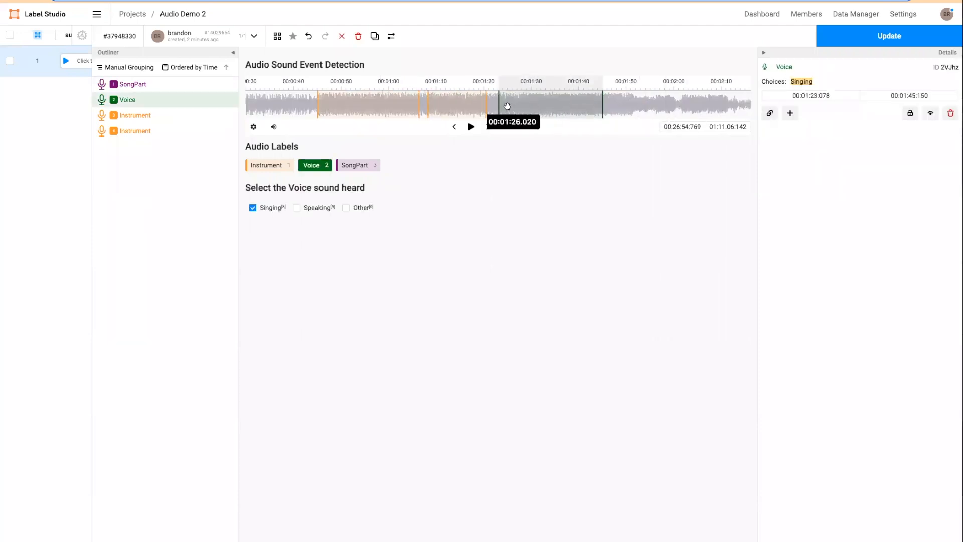
pyautogui.moveTo(499, 105); pyautogui.dragTo(565, 106)
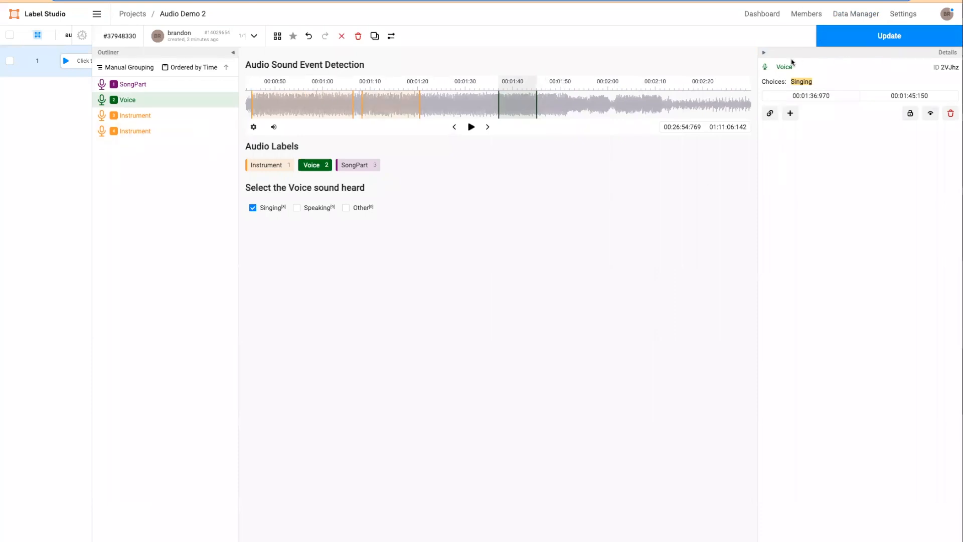
# Check the annotation selector and deselect the edited Voice region.
pyautogui.click(206, 40)
pyautogui.click(492, 383)
pyautogui.click(509, 107)
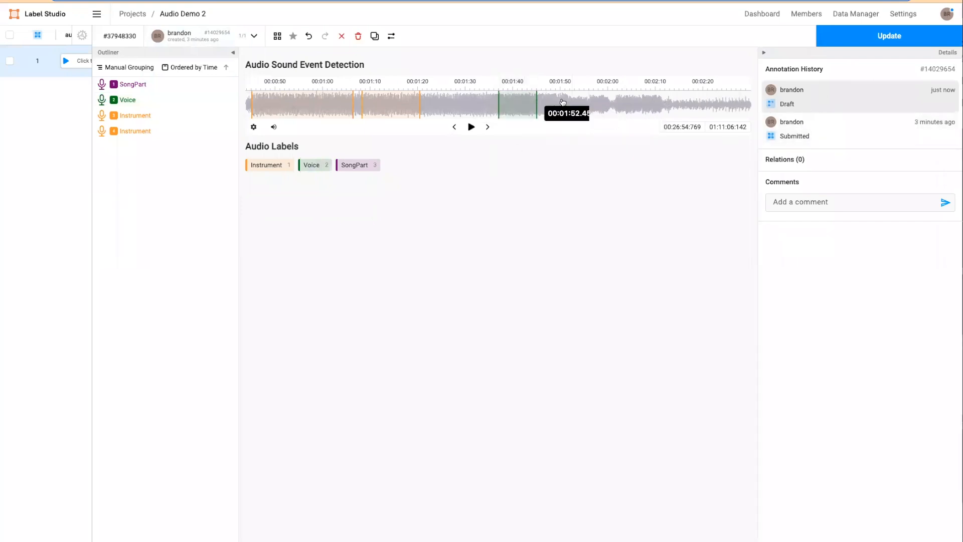
# Save the edited annotation as an update and review its labeled regions near the beginning of the waveform.
pyautogui.click(871, 40)
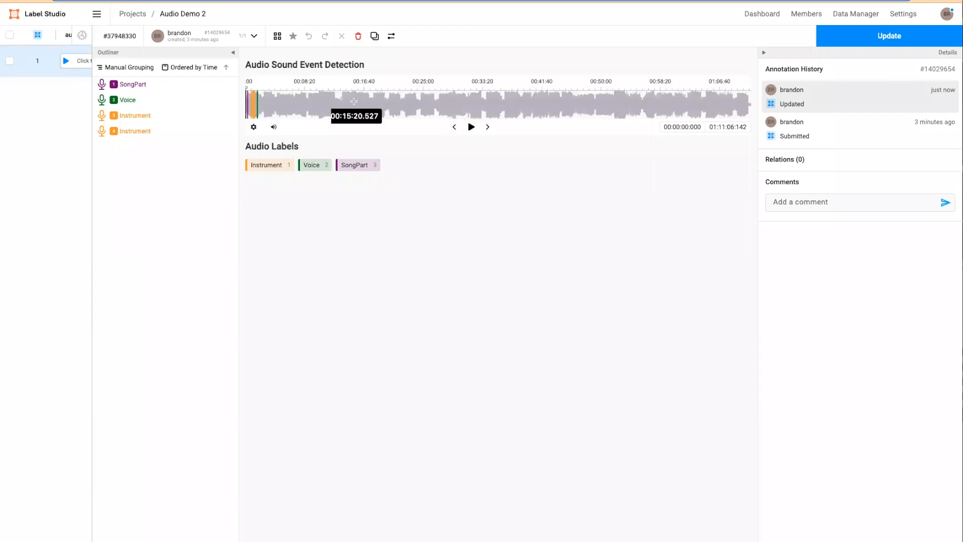
pyautogui.scroll(10, 270, 101)
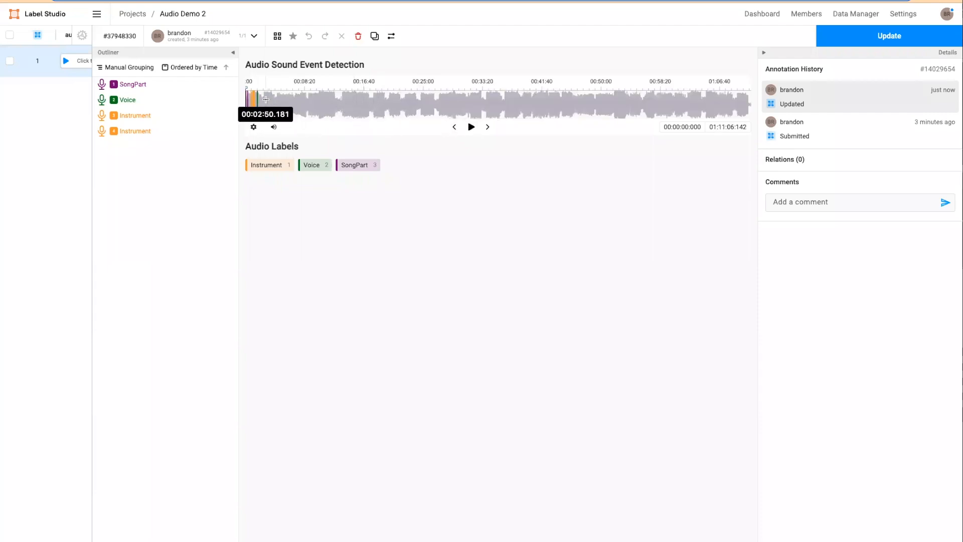
pyautogui.hscroll(-10, 301, 103)
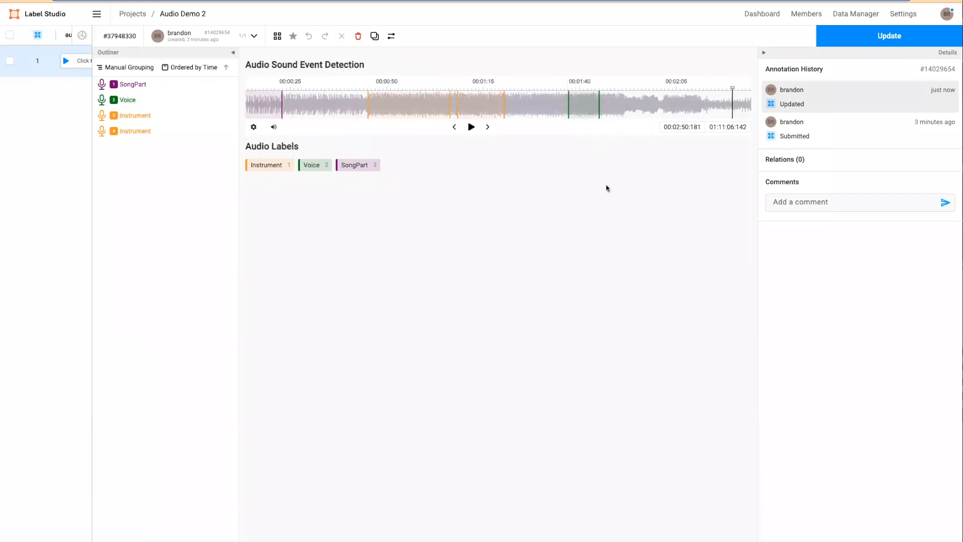
# View the earlier submitted version in the annotation history, and return to the updated version.
pyautogui.click(815, 133)
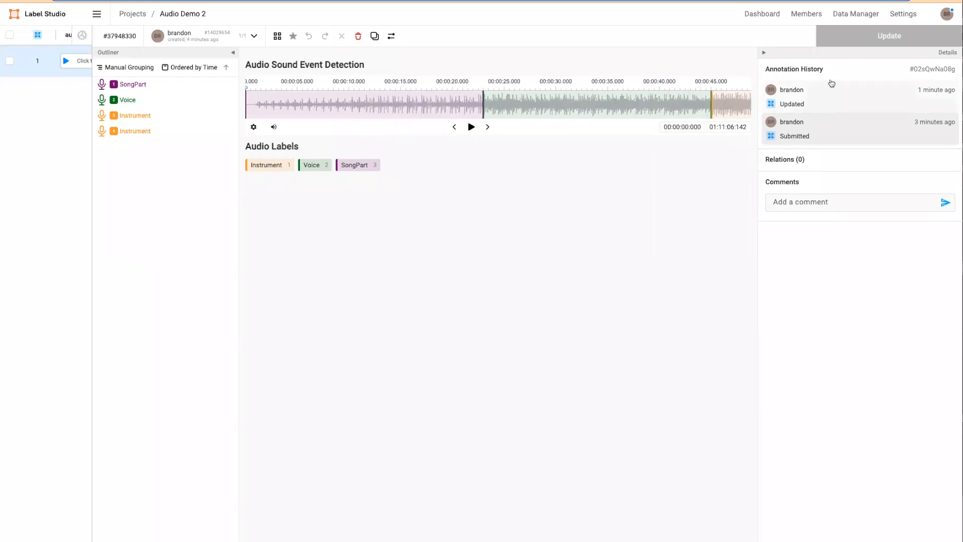
pyautogui.click(828, 101)
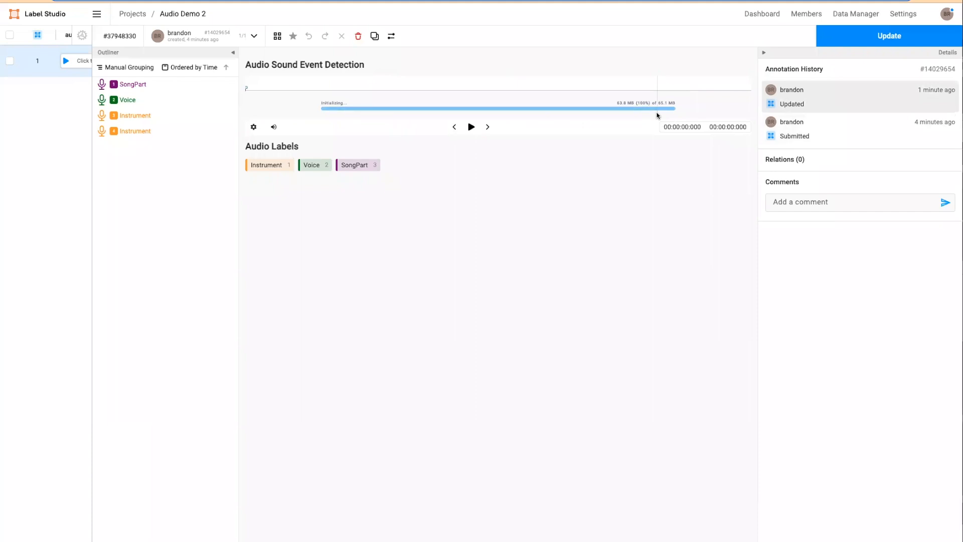
# Try playback speeds of 1.5 and 2.5 in the player settings, and restore the speed to 1.
pyautogui.click(254, 128)
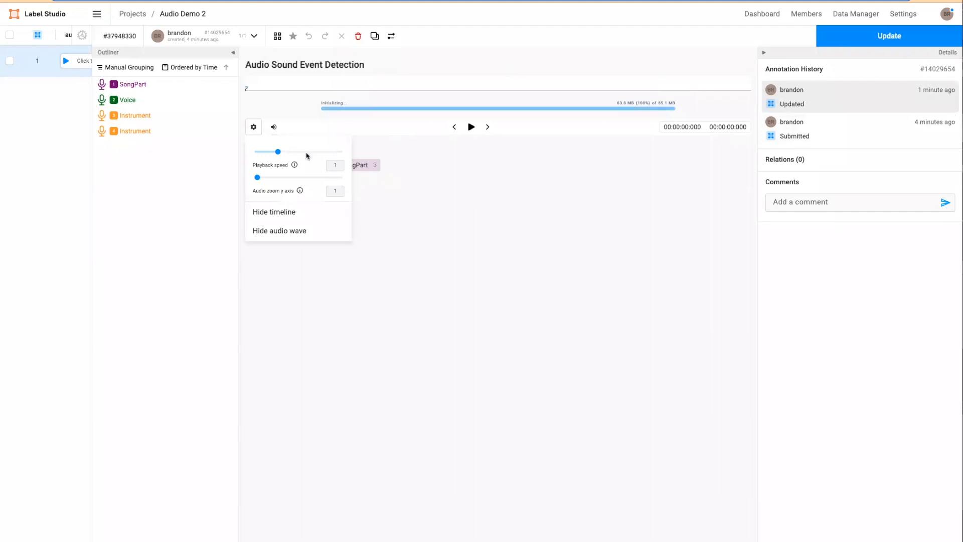
pyautogui.click(342, 164)
pyautogui.press('BackSpace')
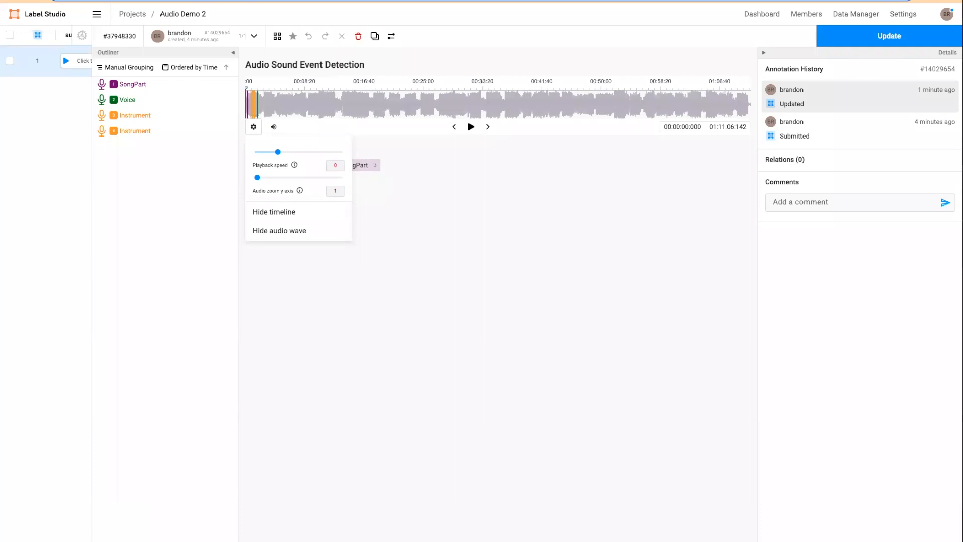
pyautogui.write('1')
pyautogui.write('.5')
pyautogui.press('BackSpace')
pyautogui.press('BackSpace')
pyautogui.press('BackSpace')
pyautogui.press('BackSpace')
pyautogui.write('2.5')
pyautogui.press('BackSpace')
pyautogui.press('BackSpace')
pyautogui.write('1')
# Try the maximum audio y-axis zoom of 150, and bring the zoom back to 1.
pyautogui.click(342, 192)
pyautogui.moveTo(325, 193); pyautogui.dragTo(343, 192)
pyautogui.write('150')
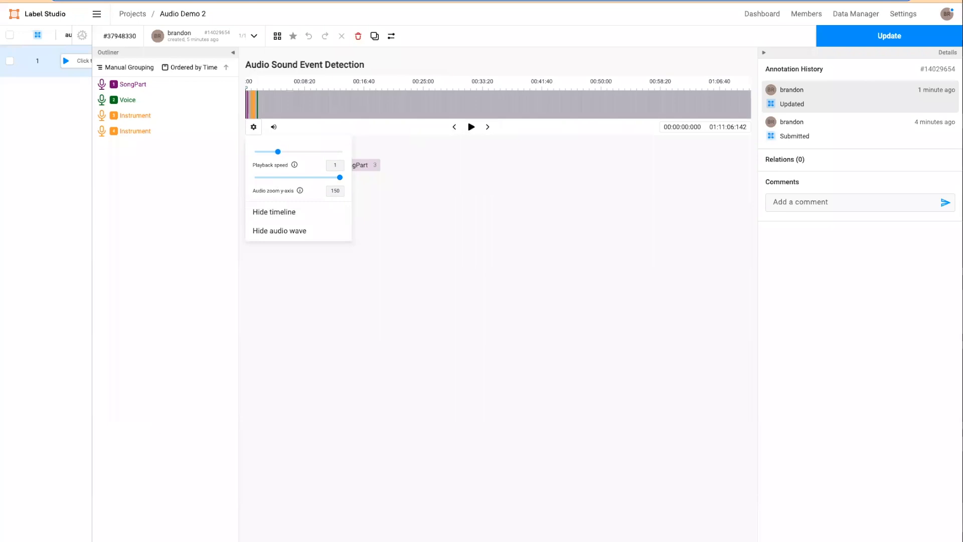
pyautogui.moveTo(340, 177); pyautogui.dragTo(257, 177)
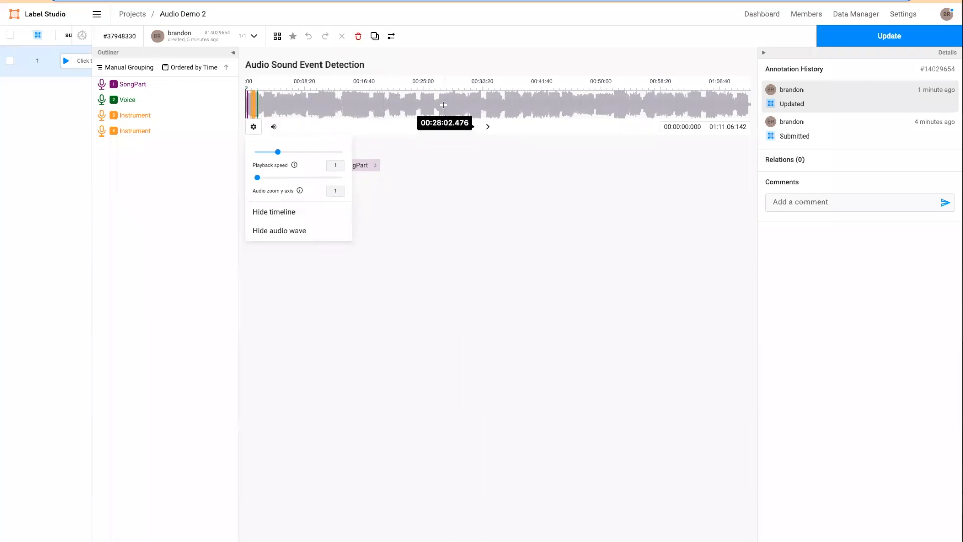
# Place the playhead at about 21:28 and raise the audio y-axis zoom to 1.6 on the close-up wave.
pyautogui.click(398, 108)
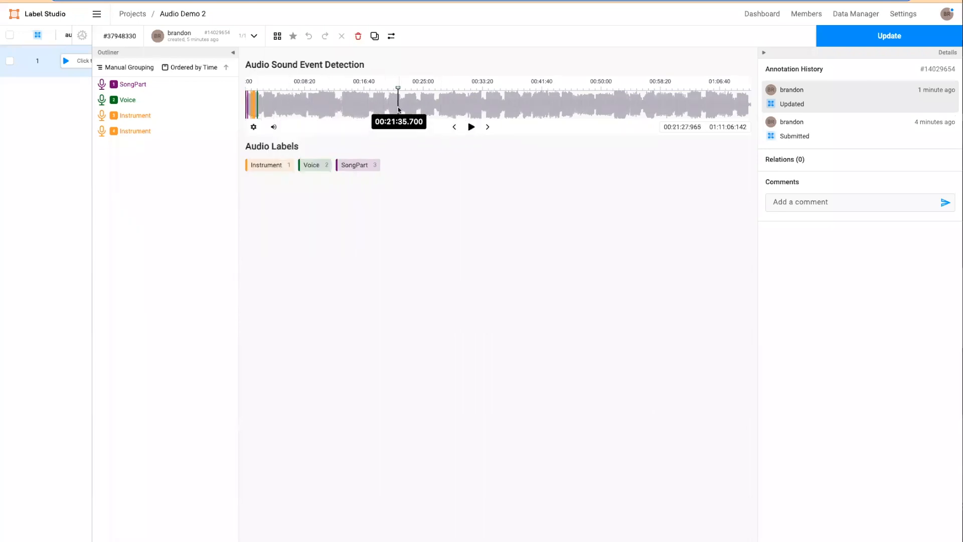
pyautogui.scroll(5, 398, 108)
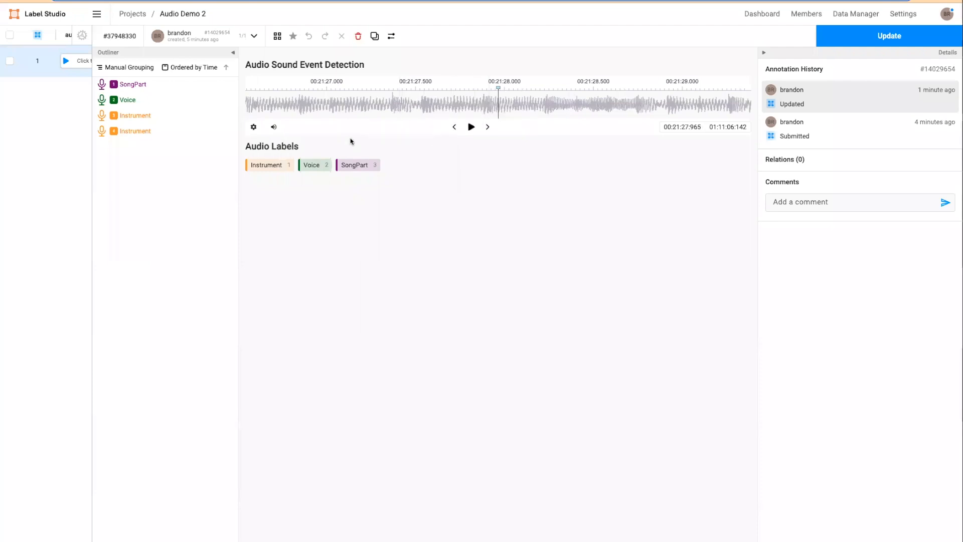
pyautogui.click(254, 126)
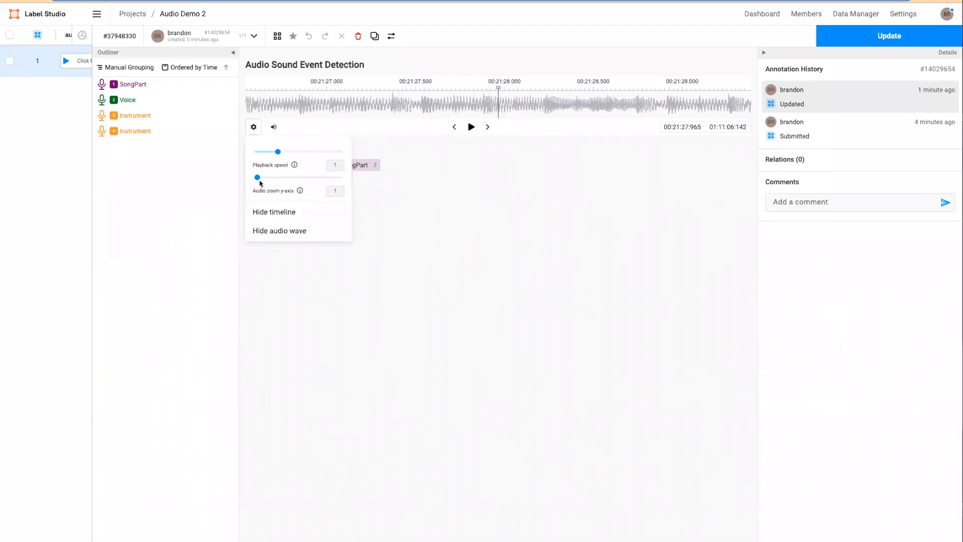
pyautogui.moveTo(260, 179); pyautogui.dragTo(257, 178)
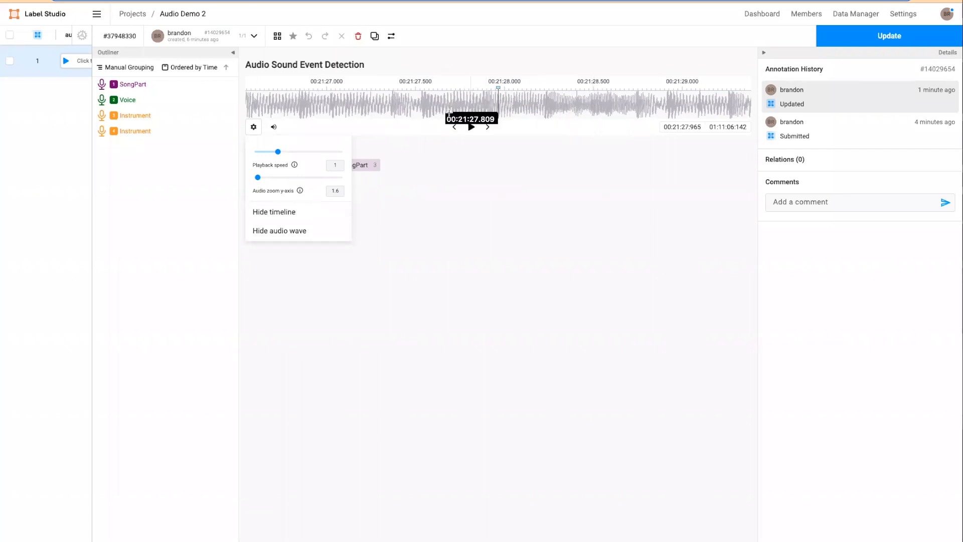
# View the whole track at the raised y-axis zoom, restore the original wave height and close the player settings.
pyautogui.click(255, 129)
pyautogui.click(255, 128)
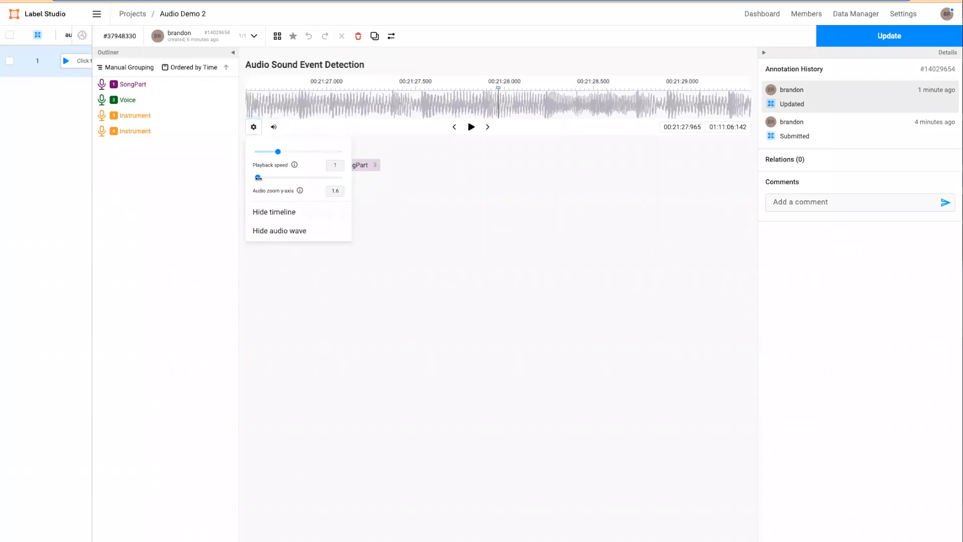
pyautogui.scroll(-5, 492, 108)
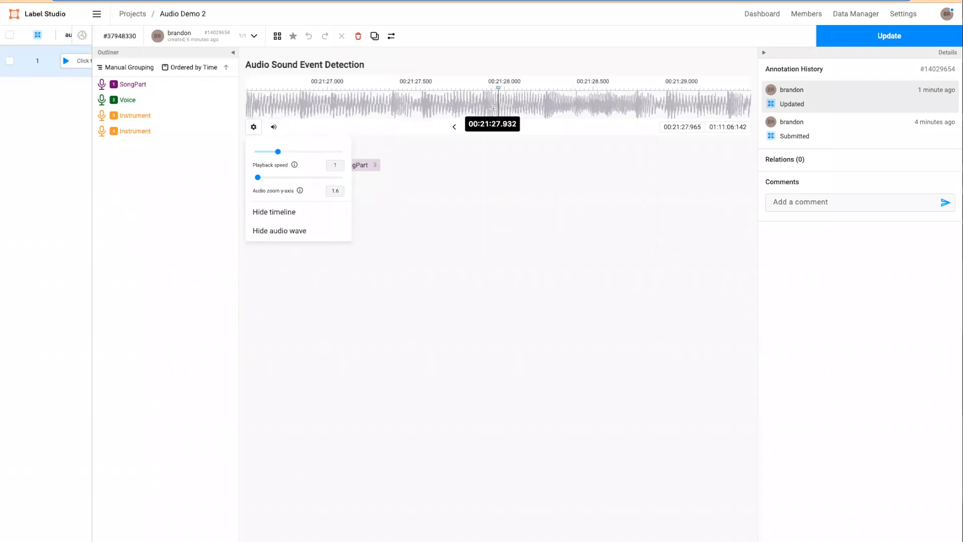
pyautogui.scroll(-10, 495, 108)
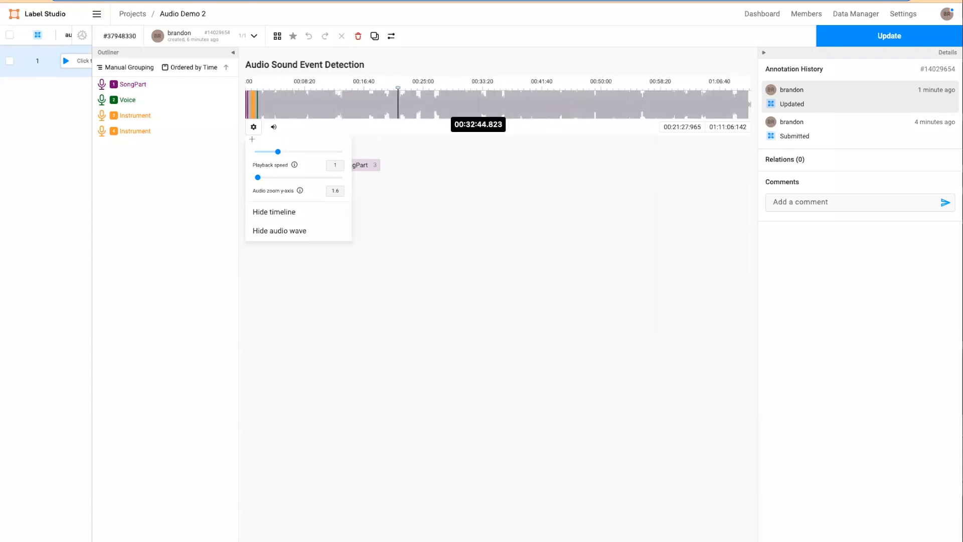
pyautogui.click(487, 252)
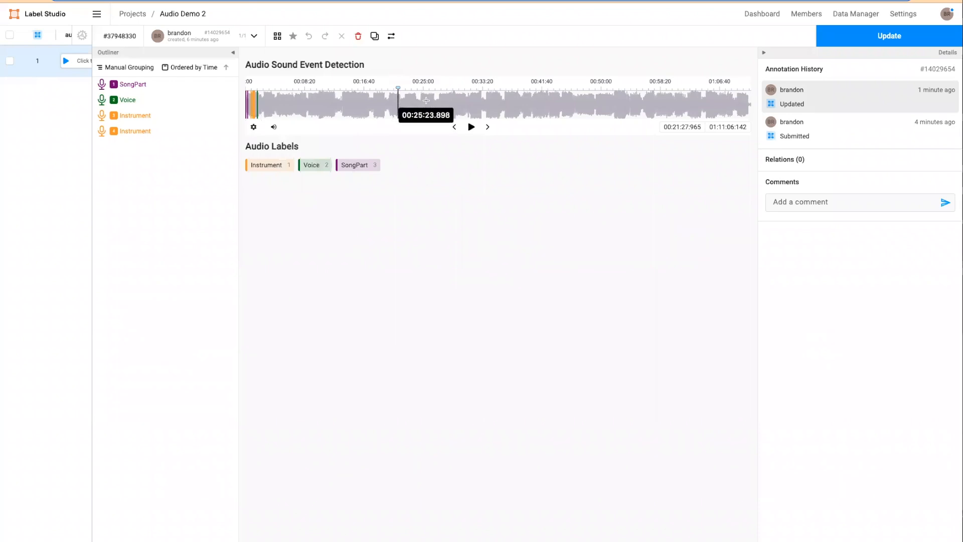
# Place the playhead at about 3:48 and look through the labeled regions from the track's start to the Voice region.
pyautogui.click(272, 107)
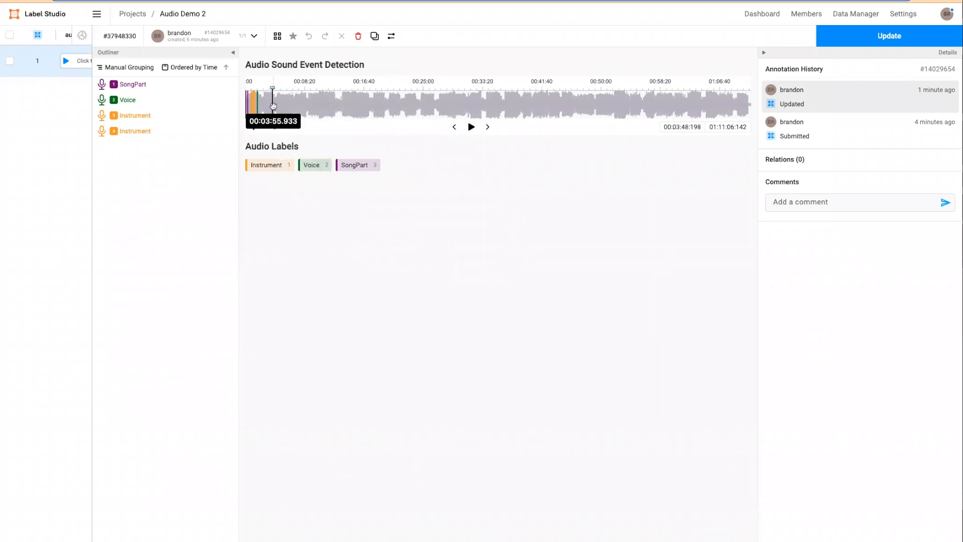
pyautogui.scroll(5, 272, 106)
pyautogui.hscroll(-10, 361, 107)
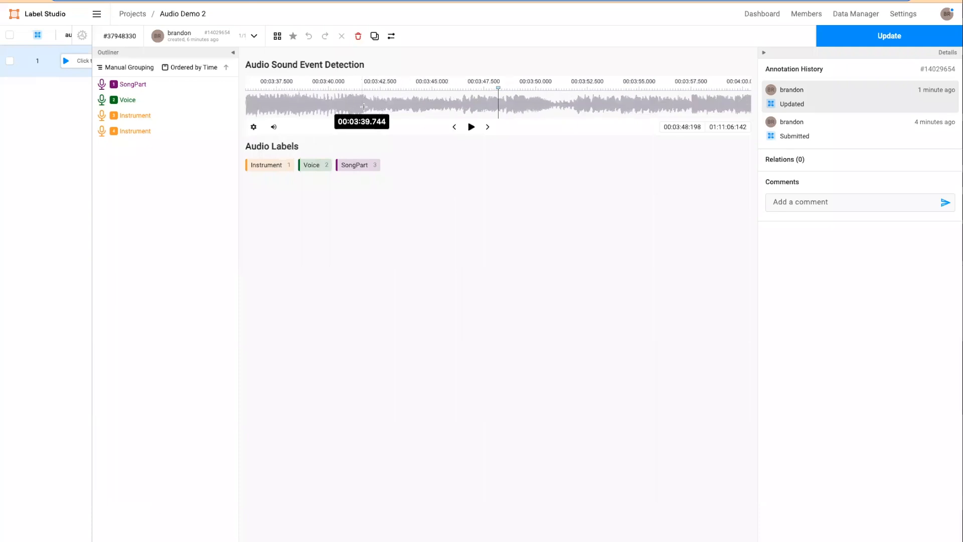
pyautogui.hscroll(-8, 385, 108)
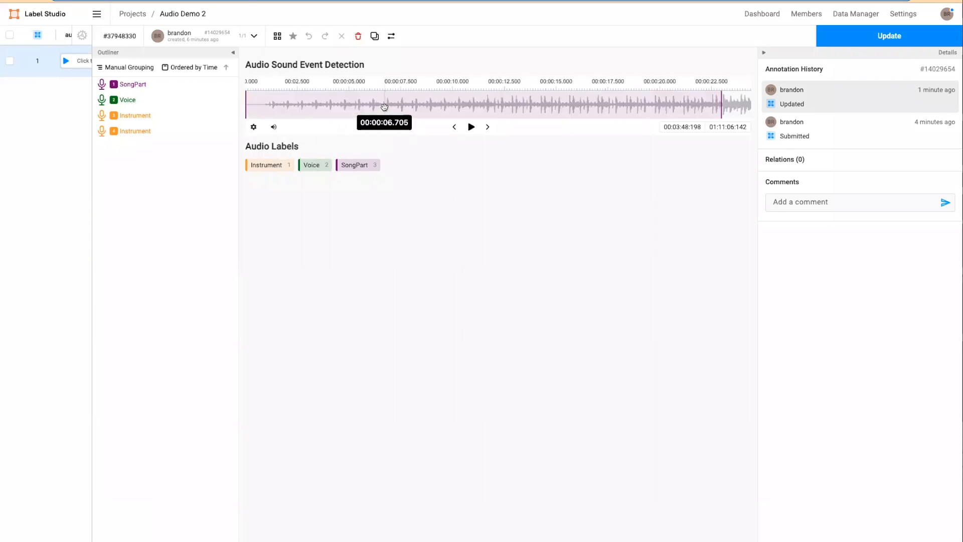
pyautogui.hscroll(6, 496, 106)
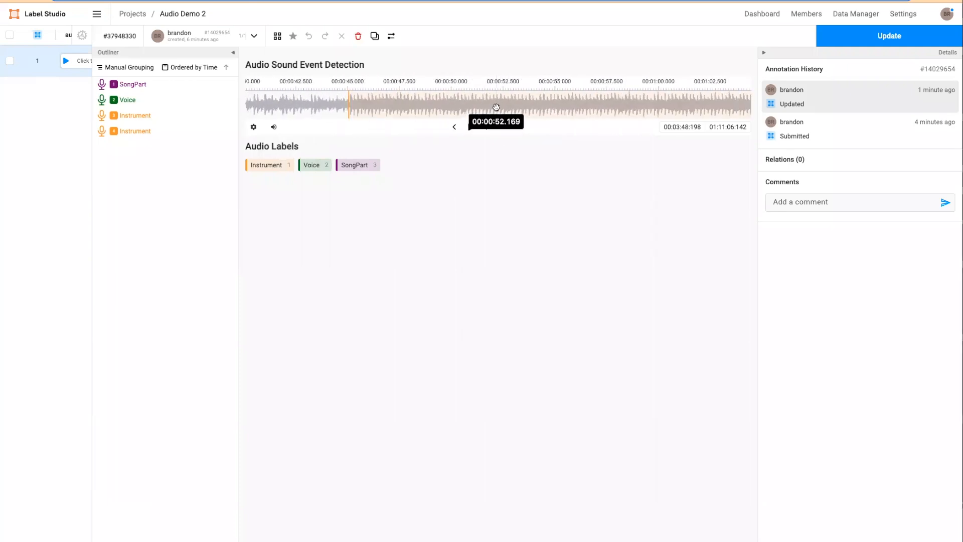
pyautogui.hscroll(5, 515, 110)
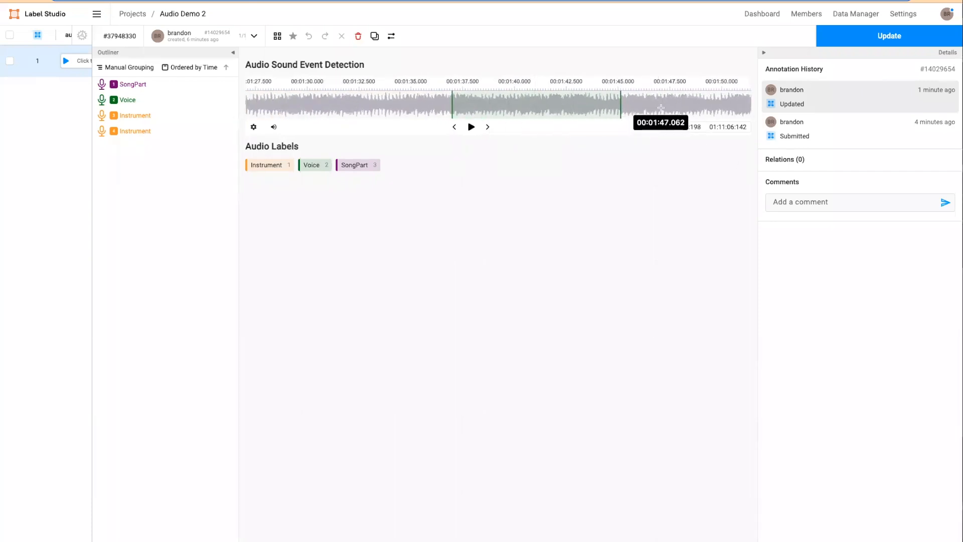
pyautogui.hscroll(2, 660, 107)
pyautogui.hscroll(1, 636, 108)
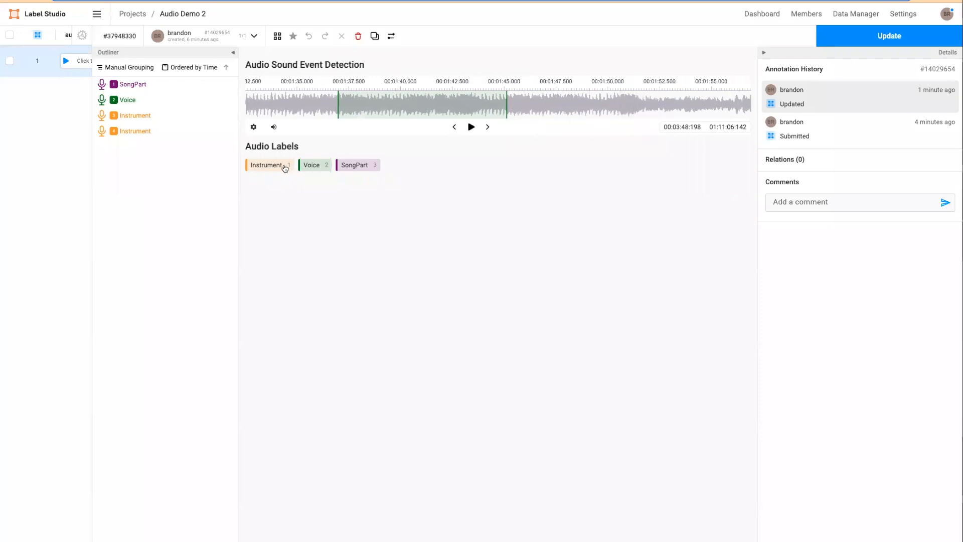
# Inspect the choices of the Voice, first Instrument and SongPart regions one after another, and clear the region selection.
pyautogui.click(452, 106)
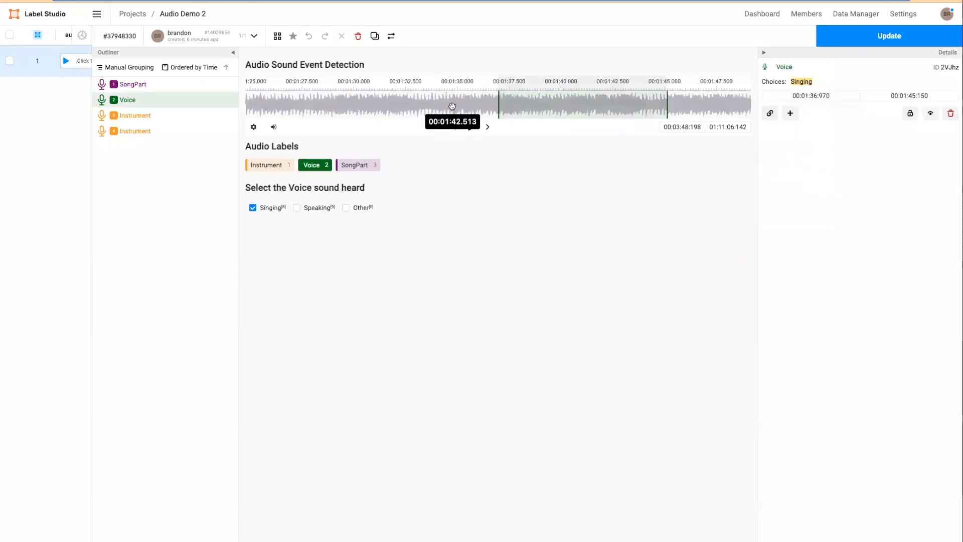
pyautogui.scroll(-5, 446, 106)
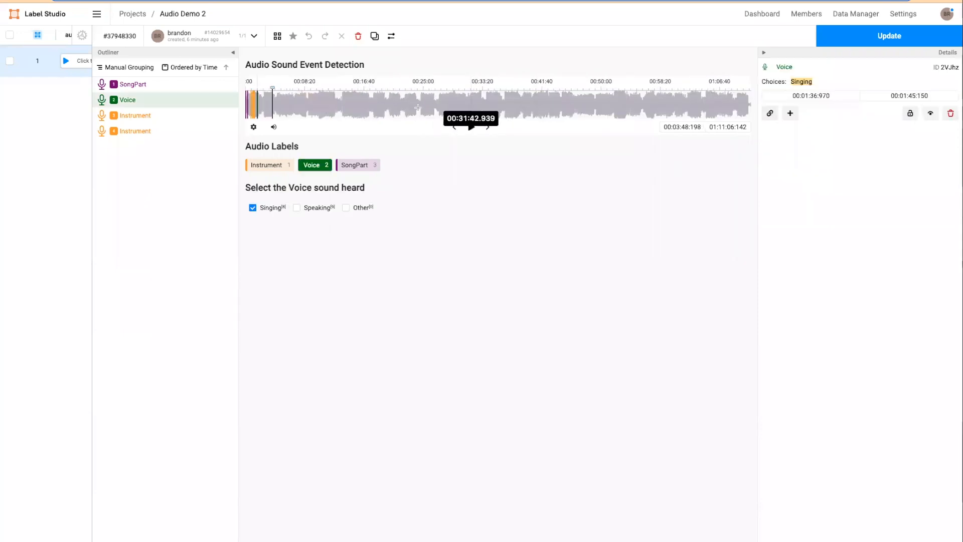
pyautogui.scroll(5, 418, 107)
pyautogui.hscroll(-10, 407, 107)
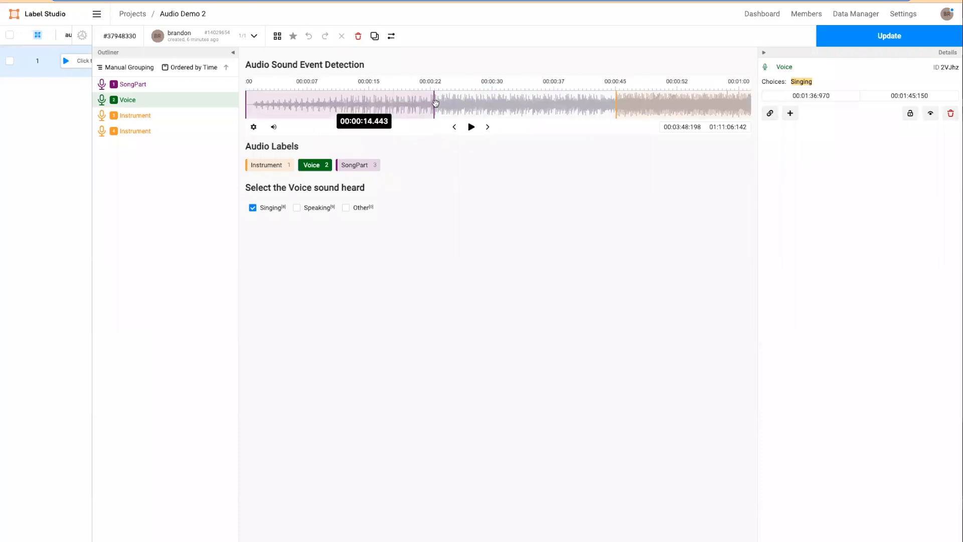
pyautogui.click(649, 101)
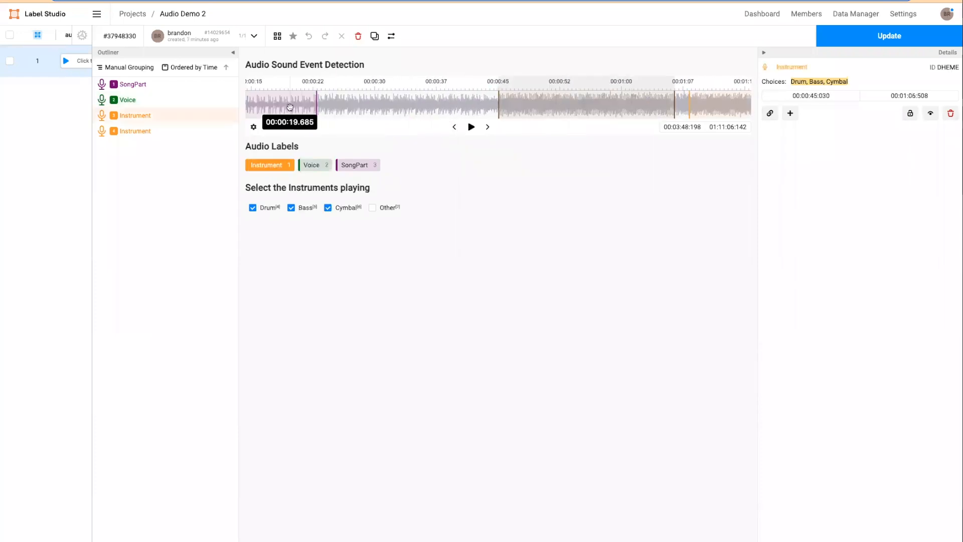
pyautogui.click(293, 107)
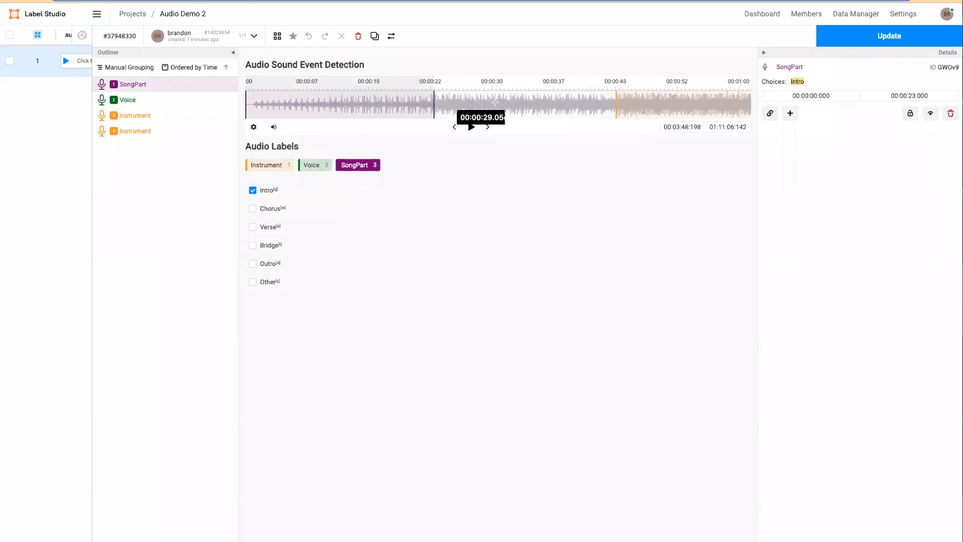
pyautogui.click(462, 104)
pyautogui.click(387, 102)
# Select an unlabeled stretch of the waveform from about 3:22 to 3:52 and play it.
pyautogui.hscroll(10, 579, 101)
pyautogui.hscroll(15, 580, 102)
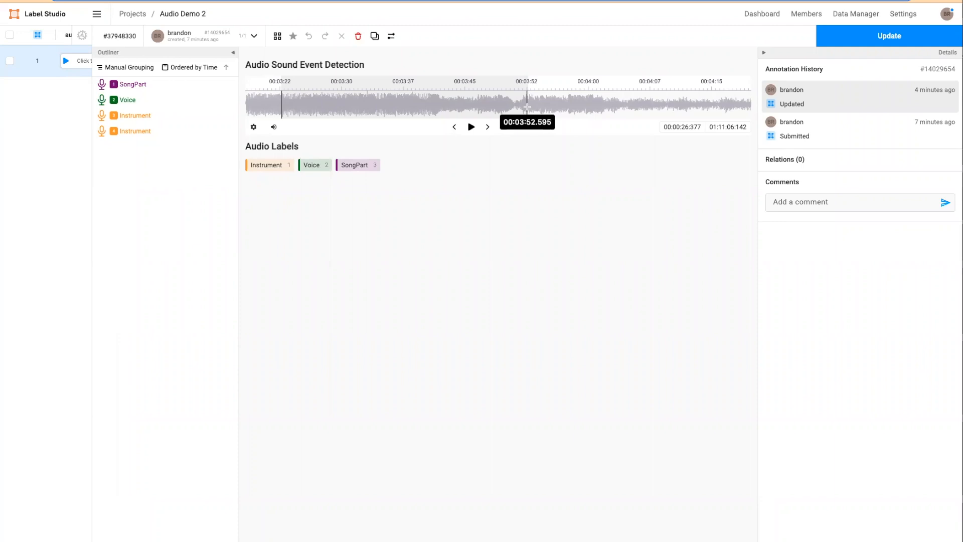
pyautogui.press('space')
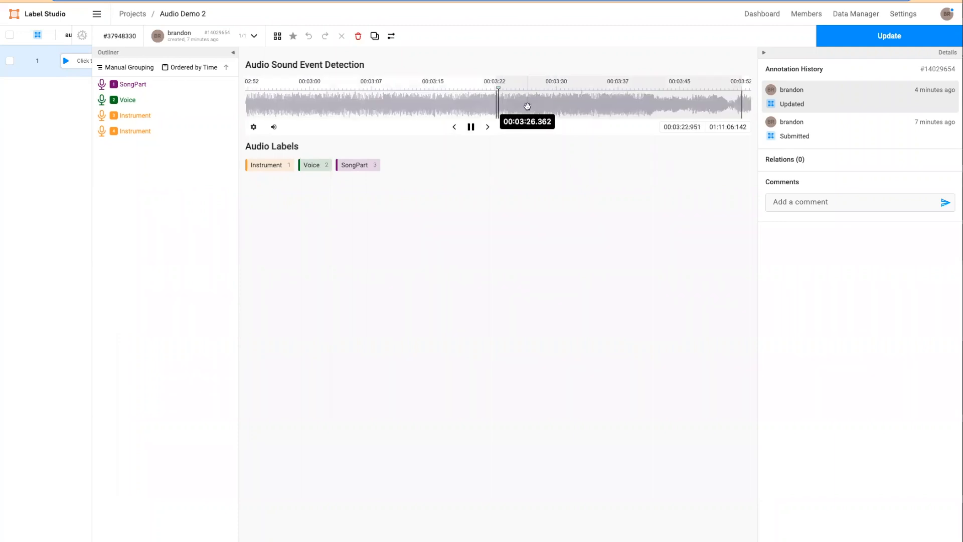
# Lower the playback volume and pause the audio at about 3:31.
pyautogui.click(273, 130)
pyautogui.moveTo(318, 151); pyautogui.dragTo(288, 151)
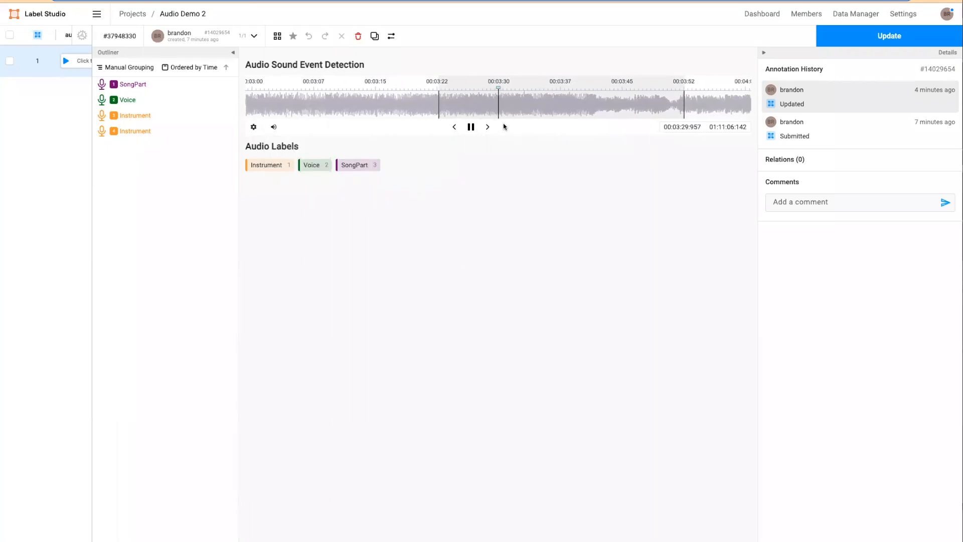
pyautogui.click(472, 128)
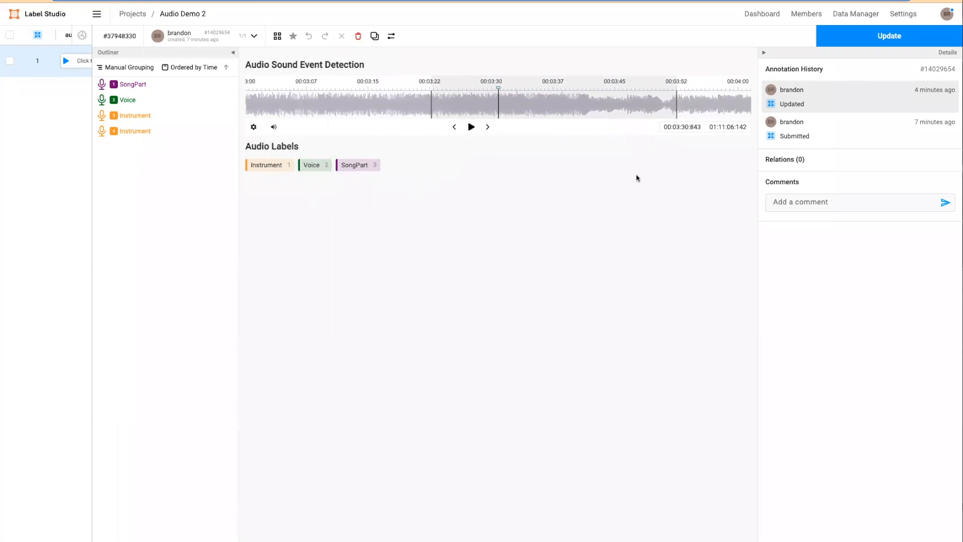
# Select another unlabeled stretch from about 3:55 to 4:19 and start playing it.
pyautogui.hscroll(-3, 621, 97)
pyautogui.hscroll(4, 622, 100)
pyautogui.hscroll(5, 621, 101)
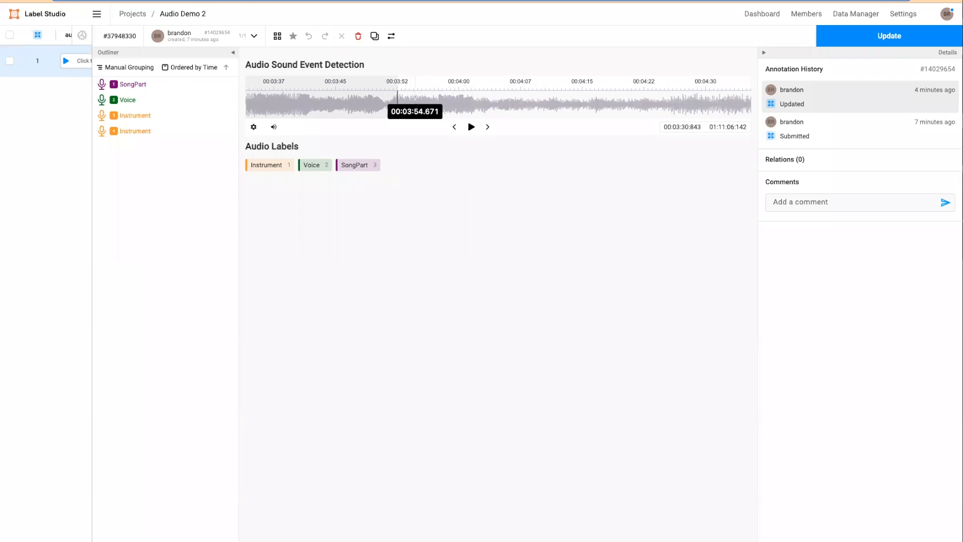
pyautogui.moveTo(415, 97); pyautogui.dragTo(617, 100)
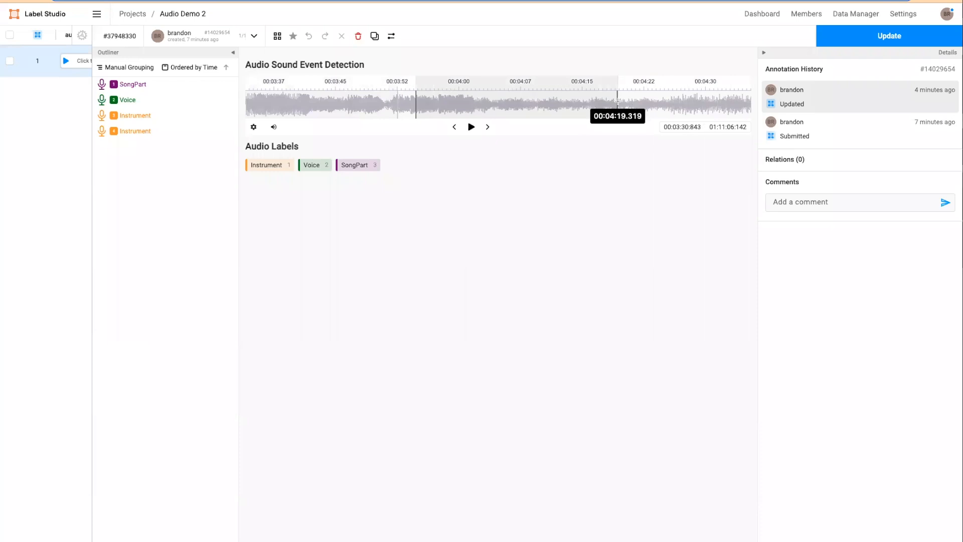
pyautogui.click(471, 127)
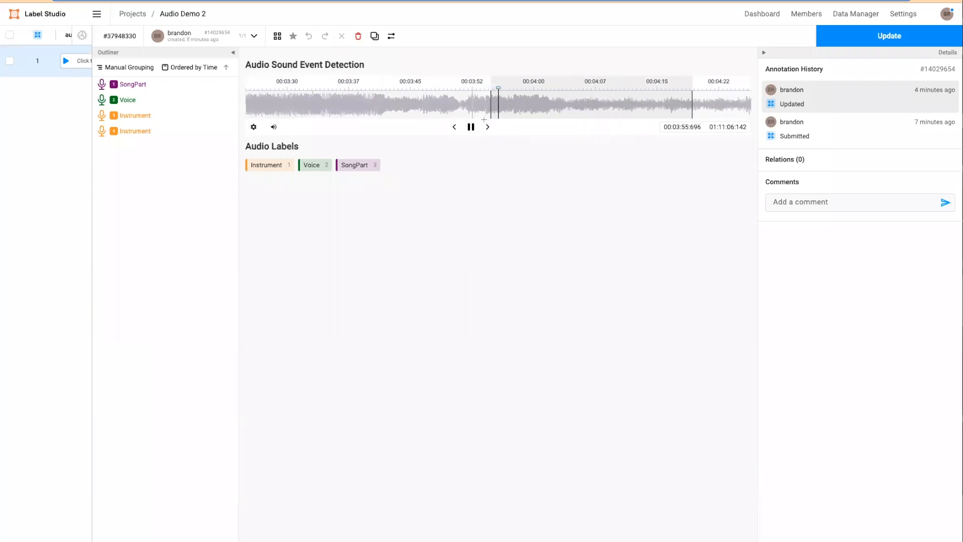
# Pause the playback and reposition the playhead to about 3:30 and next to about 3:51.
pyautogui.click(471, 128)
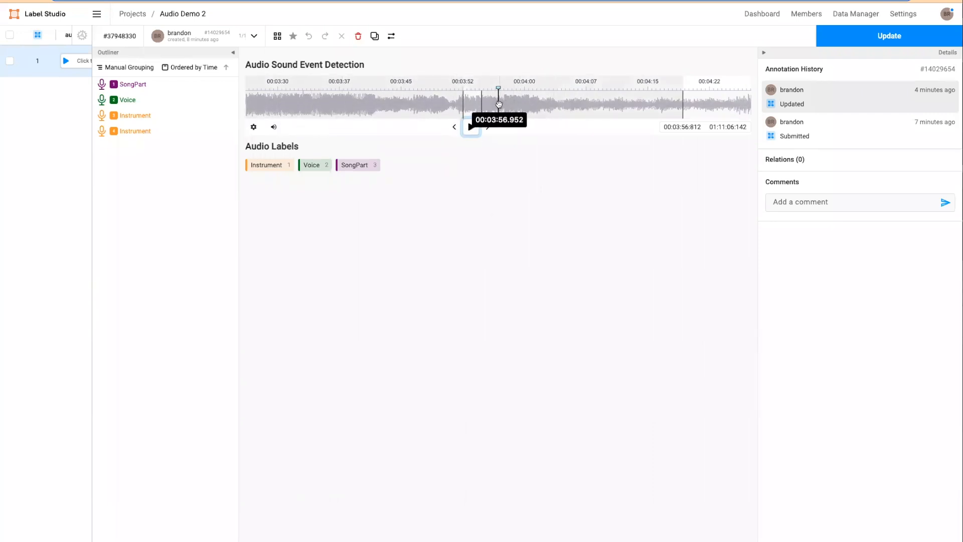
pyautogui.click(244, 109)
pyautogui.click(277, 105)
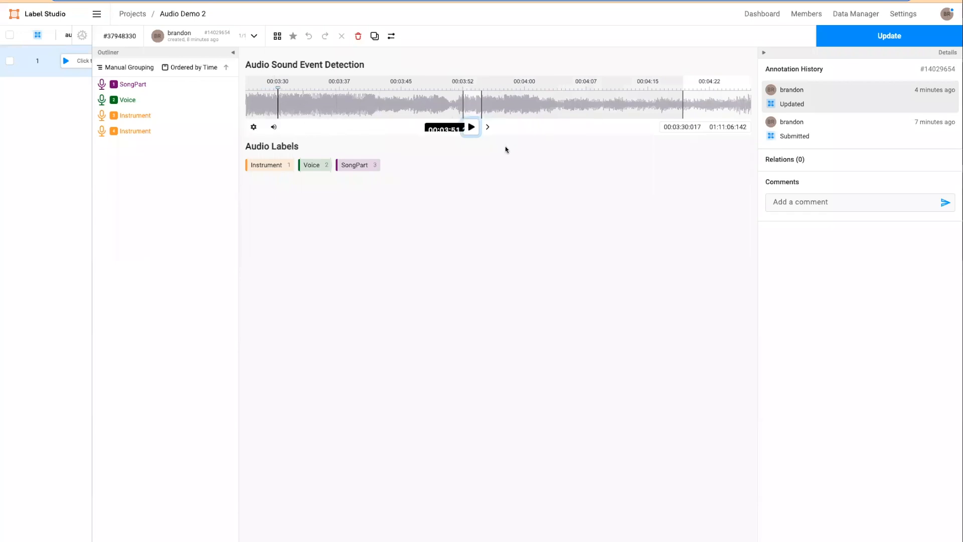
pyautogui.click(456, 106)
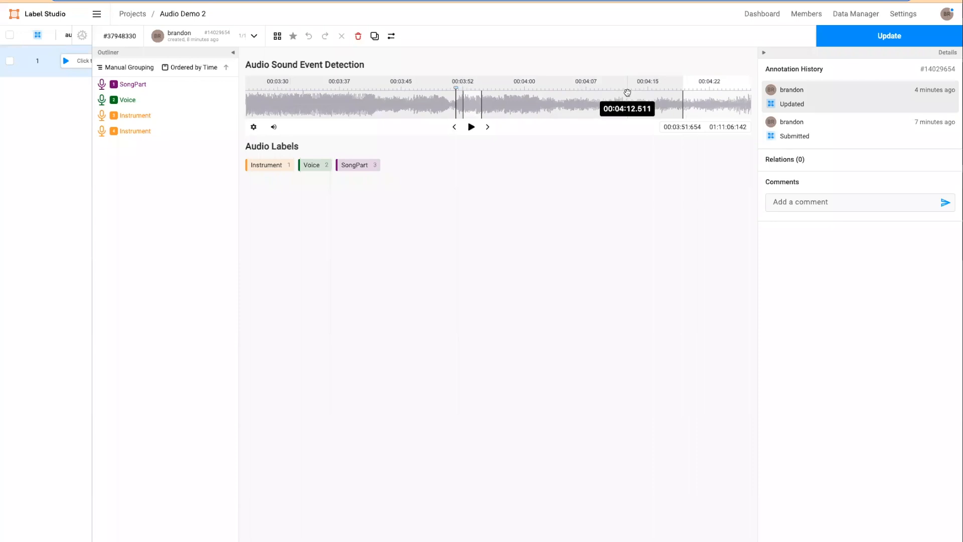
# Play the audio around 3:55 and again from the earlier stretch starting near 3:22, pausing at about 3:29.
pyautogui.hscroll(-3, 564, 102)
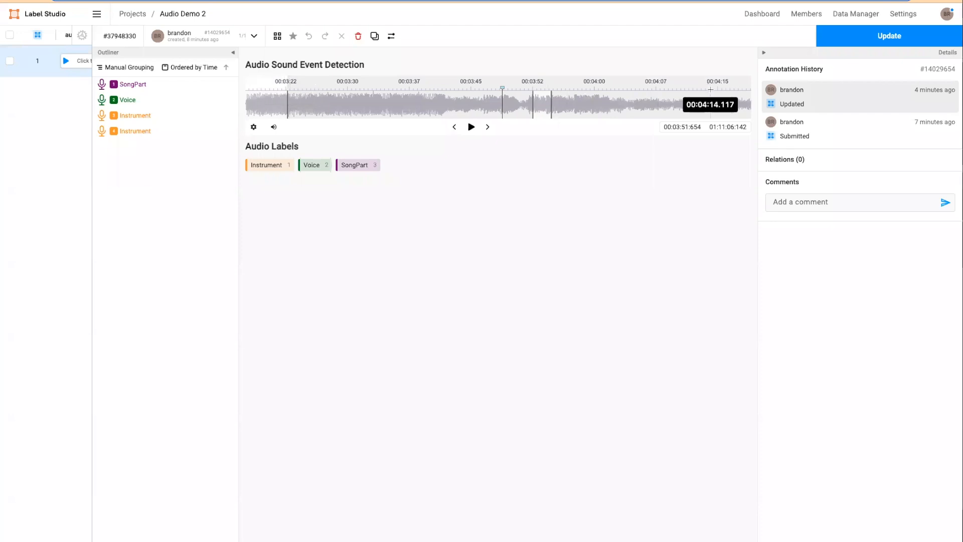
pyautogui.hscroll(3, 710, 89)
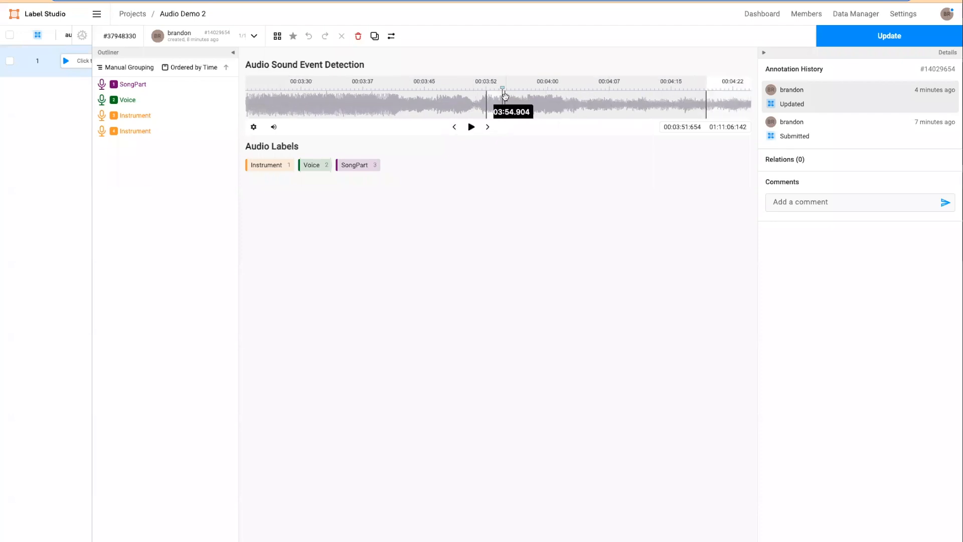
pyautogui.click(476, 95)
pyautogui.click(471, 128)
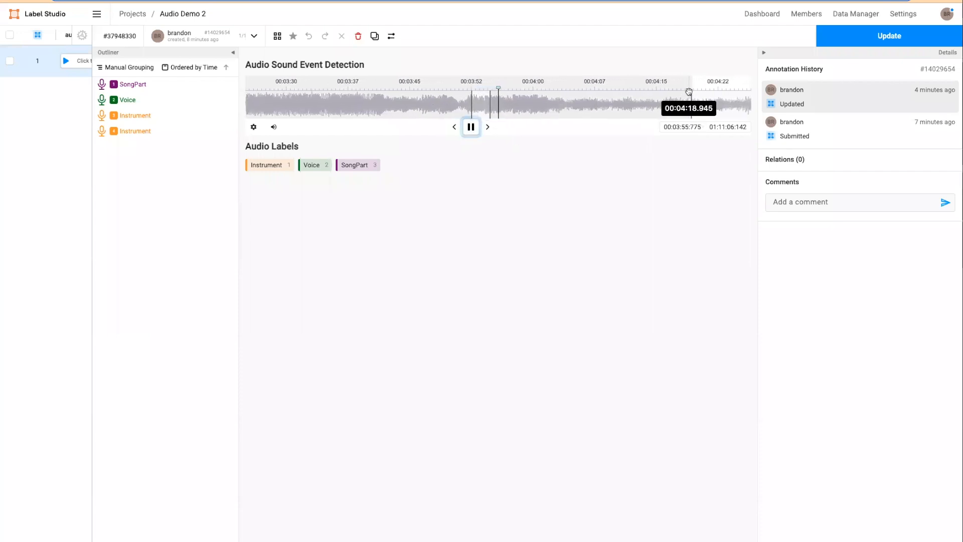
pyautogui.click(648, 83)
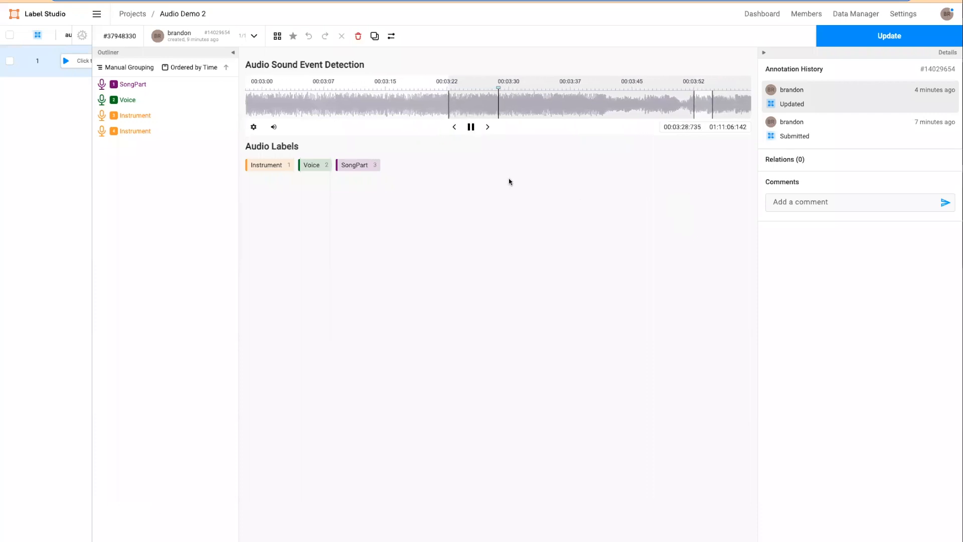
pyautogui.press('space')
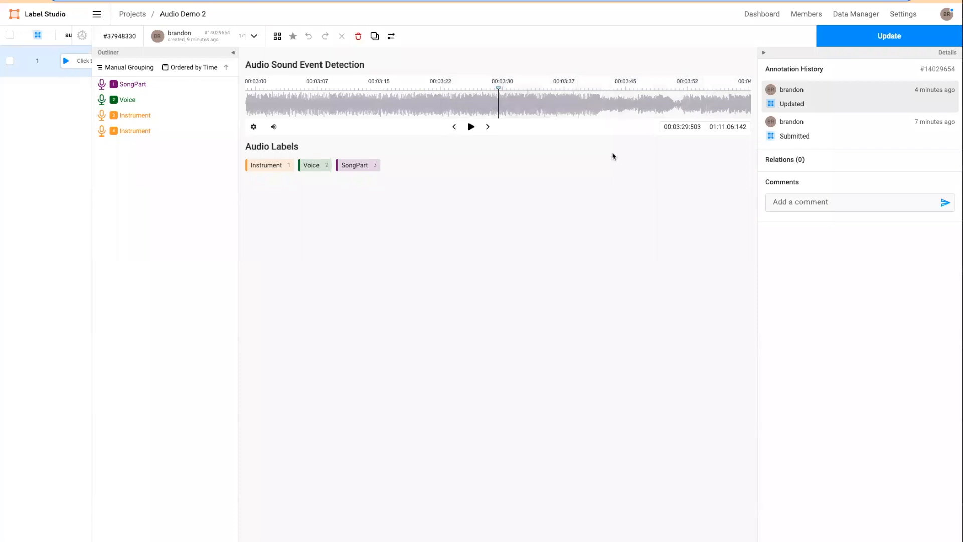
# Return to the labeled regions and briefly play the audio at the start of the Voice region near 1:37.
pyautogui.hscroll(6, 616, 118)
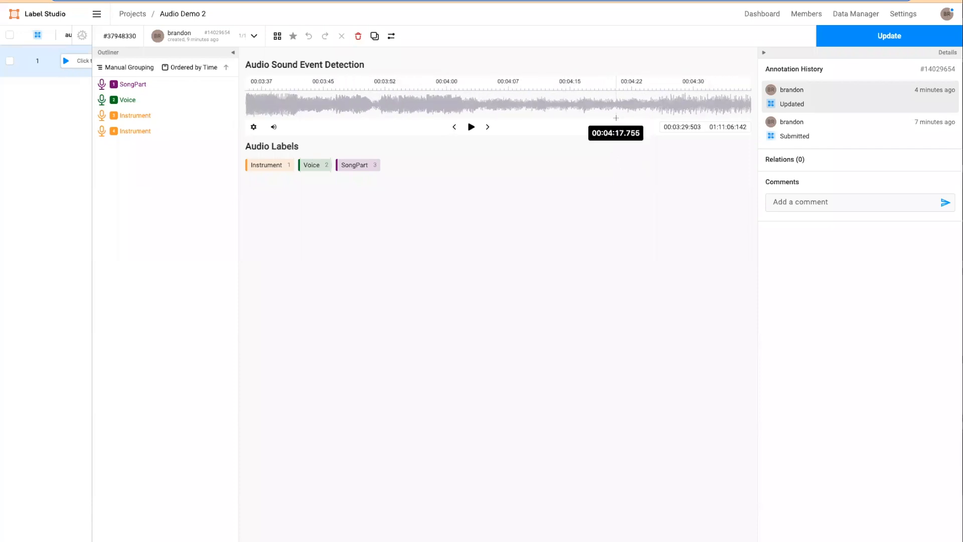
pyautogui.hscroll(-10, 616, 118)
pyautogui.hscroll(-12, 607, 116)
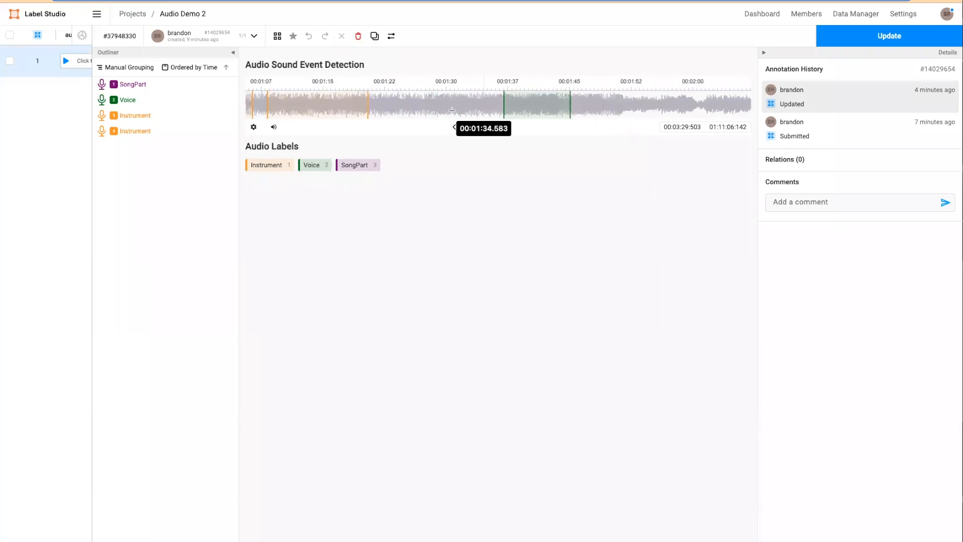
pyautogui.moveTo(534, 104); pyautogui.dragTo(495, 103)
pyautogui.click(472, 126)
pyautogui.click(471, 127)
# Label the stretch from about 1:27 to 1:32 as an Instrument region and move the playhead to about 1:52.
pyautogui.moveTo(610, 97); pyautogui.dragTo(439, 102)
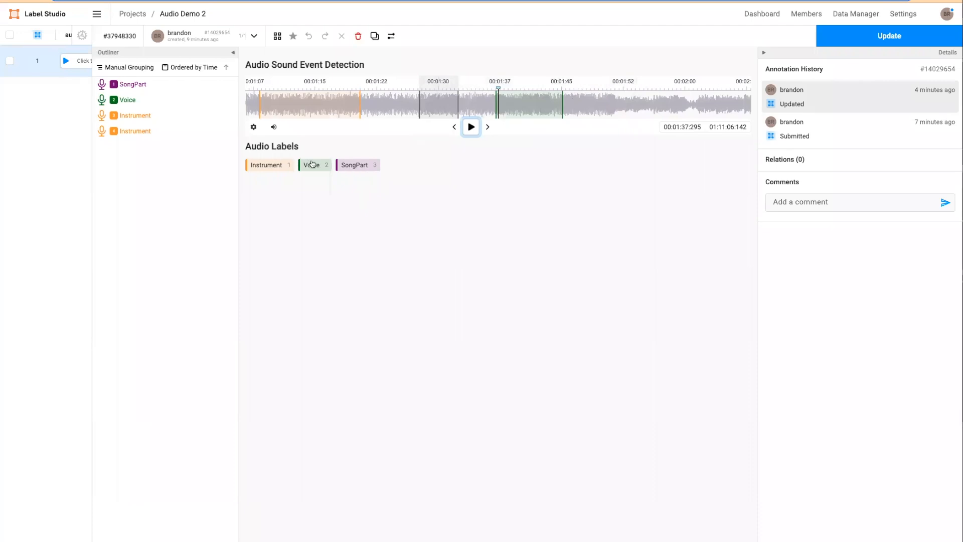
pyautogui.click(272, 172)
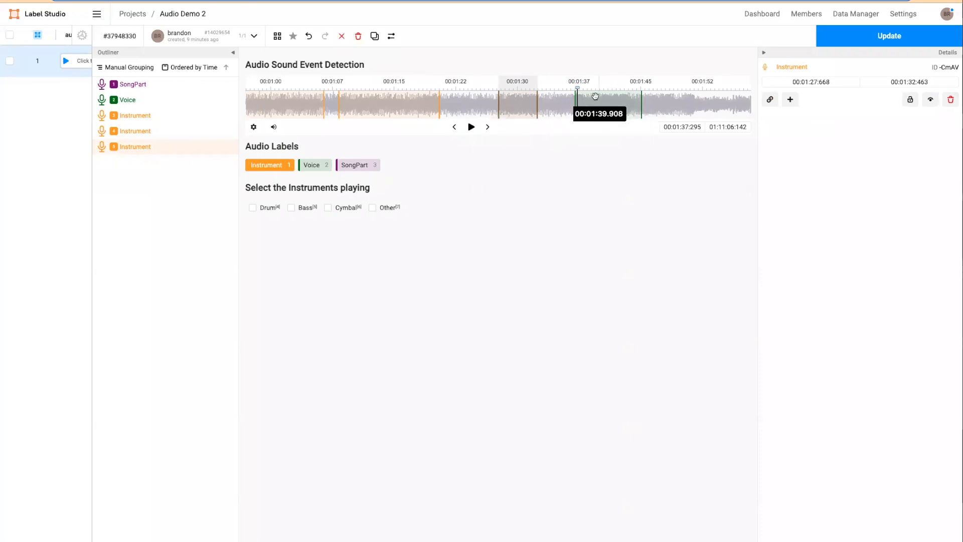
pyautogui.click(699, 93)
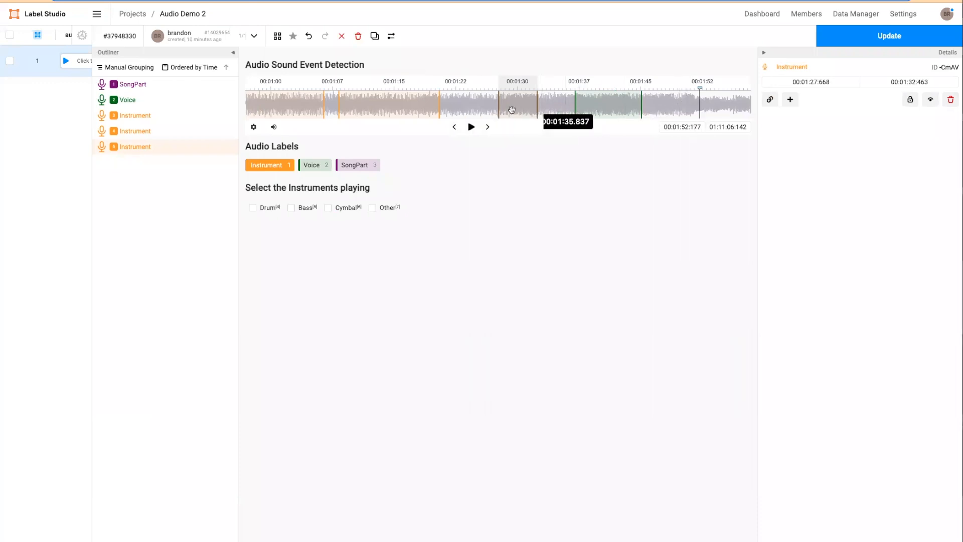
# Undo and redo the creation of the newest Instrument region.
pyautogui.hotkey('ctrl', 'z')
pyautogui.hotkey('ctrl', 'shift', 'z')
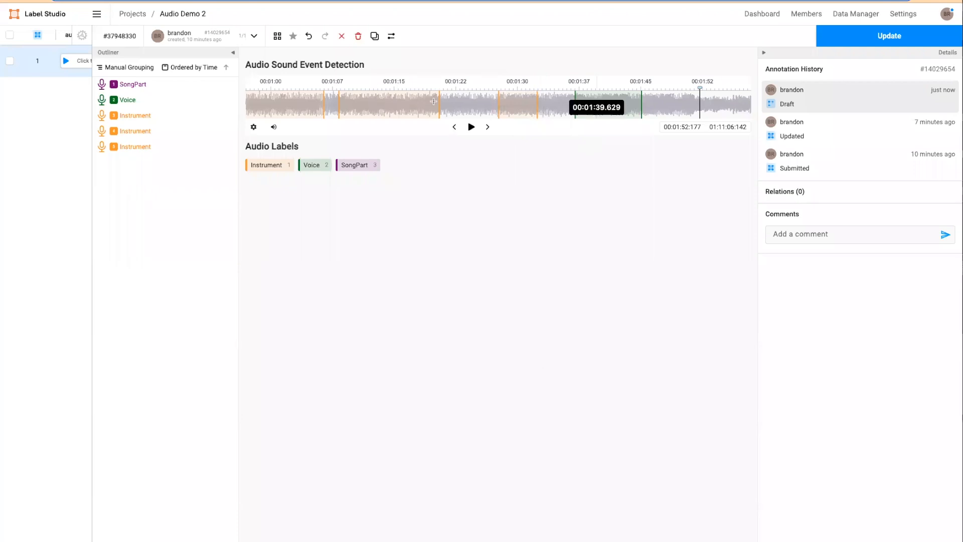
pyautogui.hscroll(-5, 657, 108)
pyautogui.hscroll(6, 660, 112)
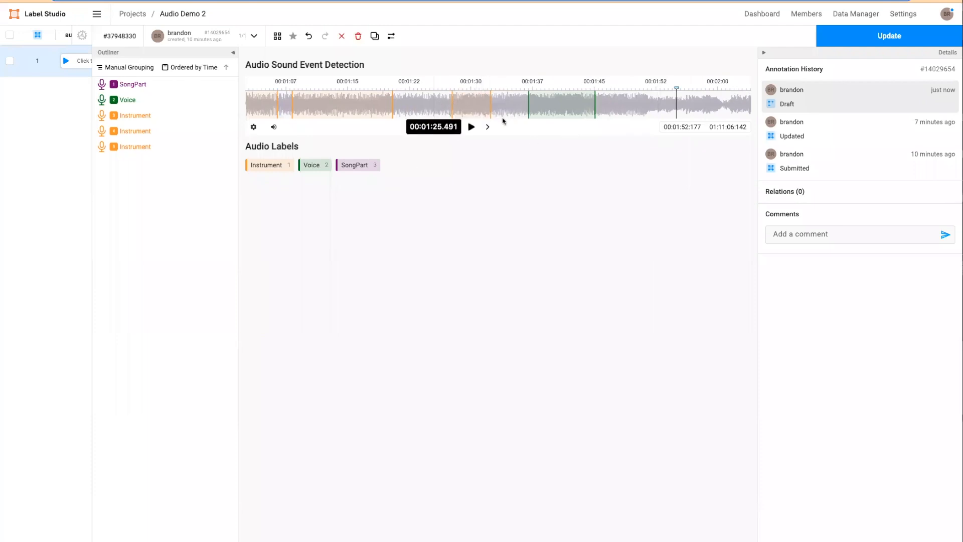
pyautogui.hscroll(-2, 502, 107)
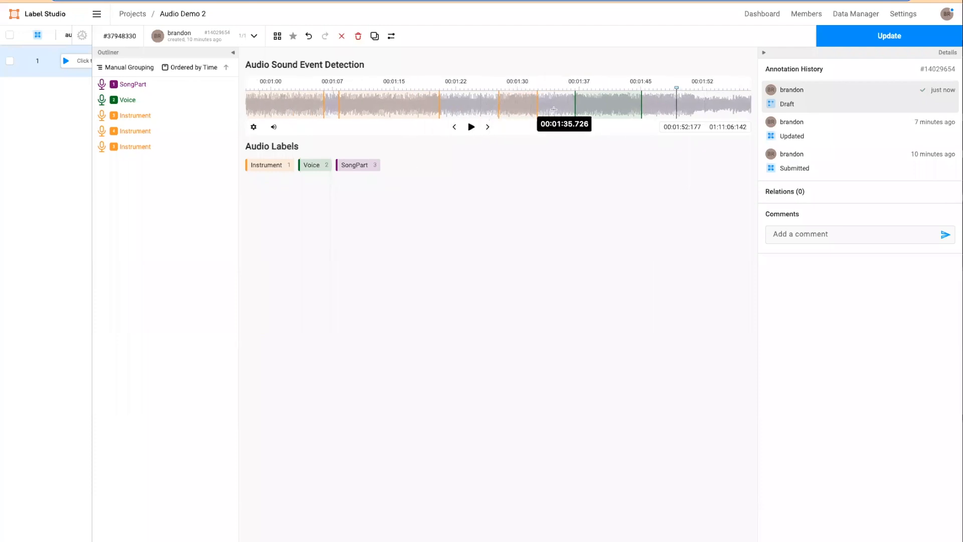
# Select and deselect the newest Instrument region, and step the playhead forward to about 1:32.5.
pyautogui.click(524, 105)
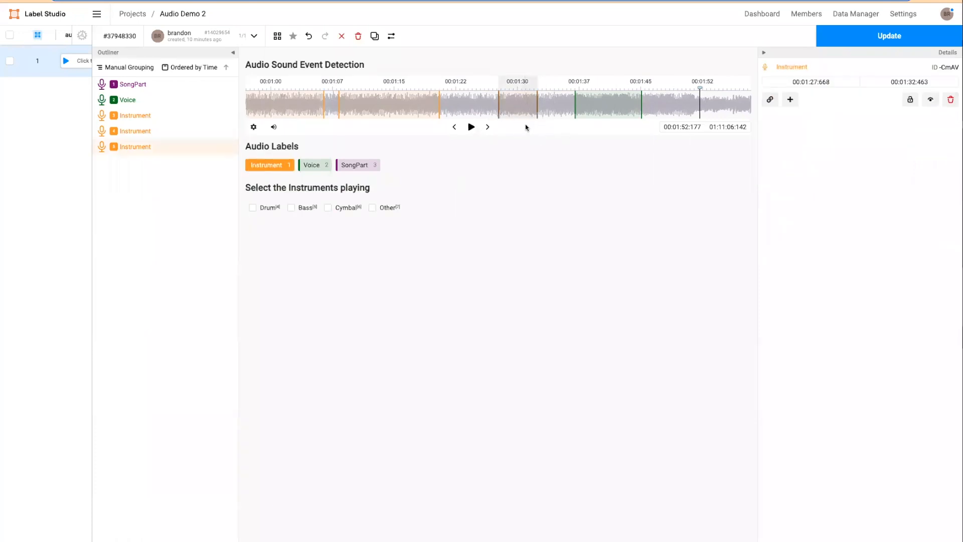
pyautogui.click(520, 103)
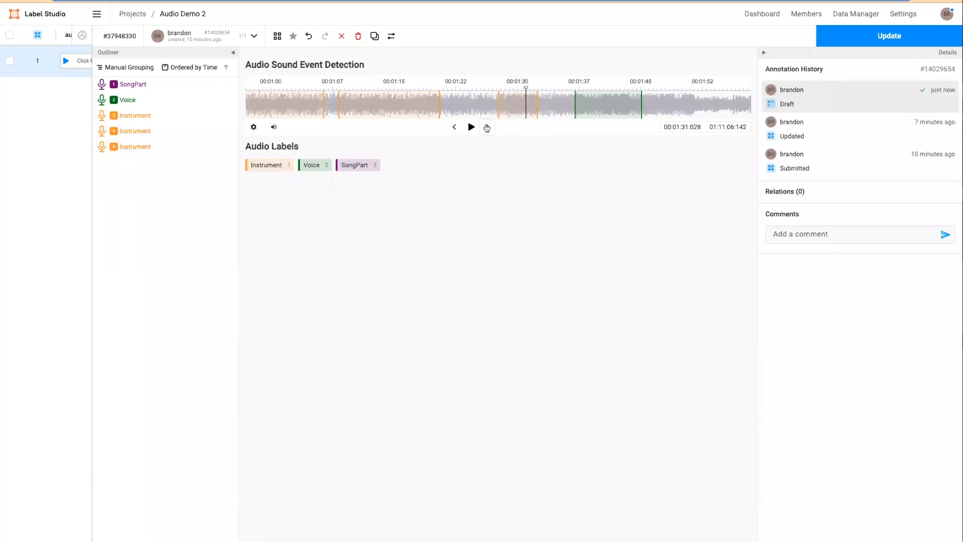
pyautogui.click(488, 127)
pyautogui.click(488, 128)
pyautogui.click(488, 128)
pyautogui.click(482, 129)
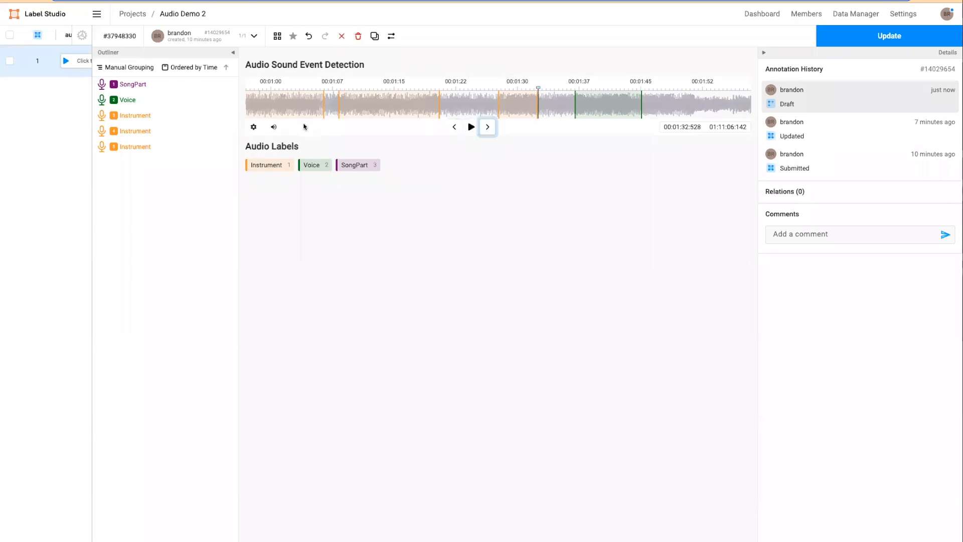
# Play the audio from about 1:32, try stepping backward, resume playback and pause at about 1:40.
pyautogui.click(274, 127)
pyautogui.click(472, 127)
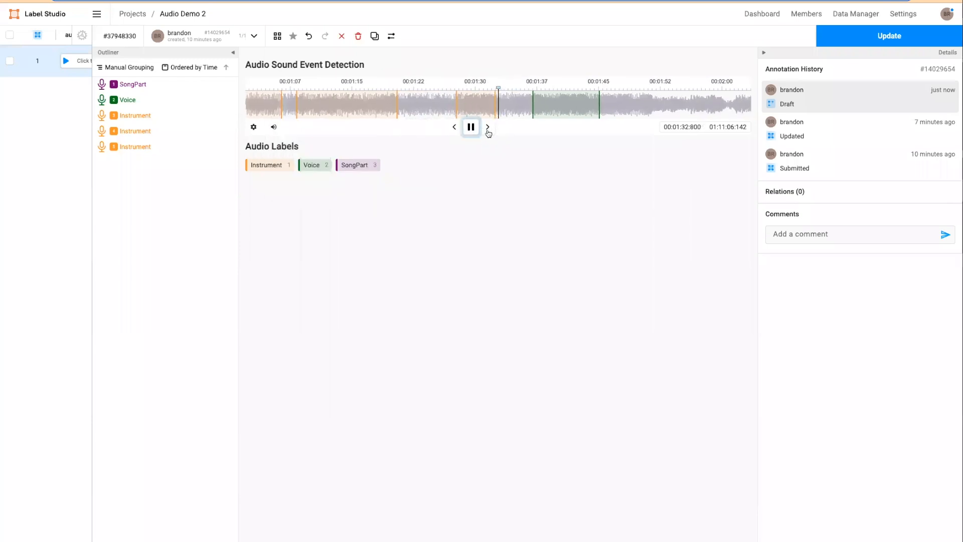
pyautogui.click(454, 127)
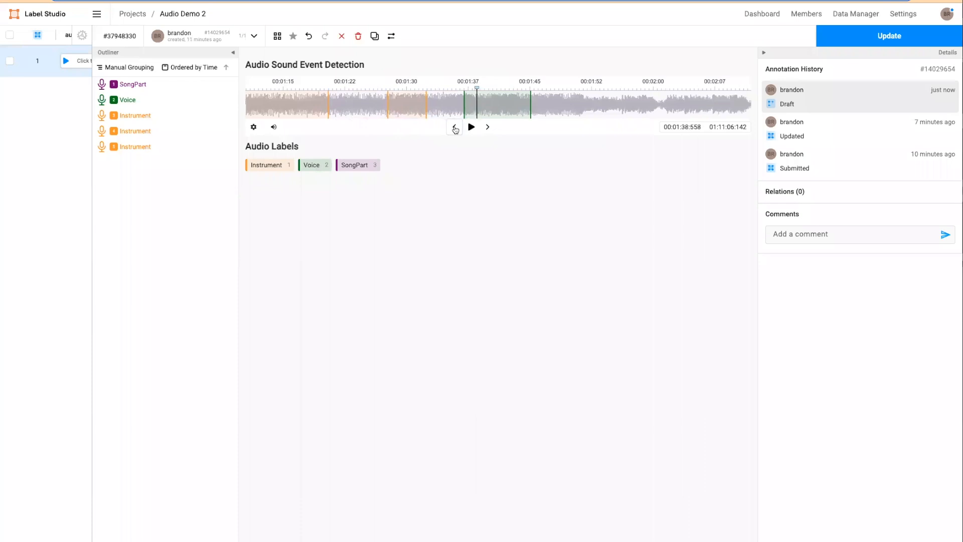
pyautogui.click(471, 129)
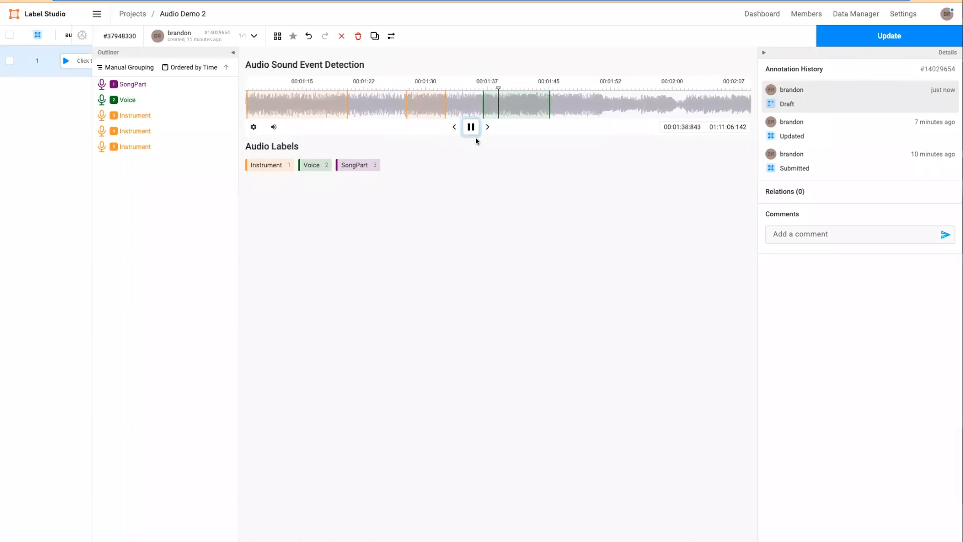
pyautogui.press('space')
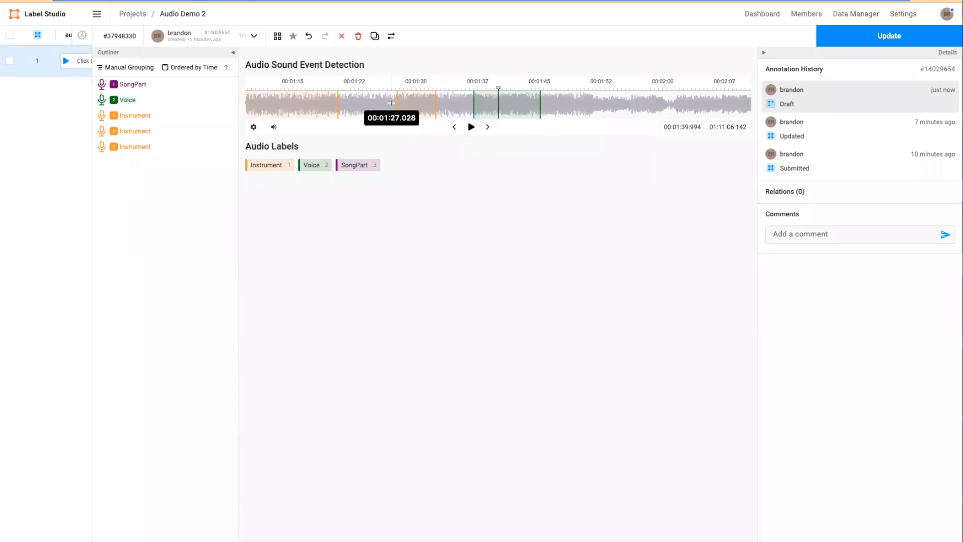
# Look over the earlier regions, check the volume control and resume playback from about 1:40.
pyautogui.hscroll(-10, 392, 103)
pyautogui.hscroll(3, 392, 104)
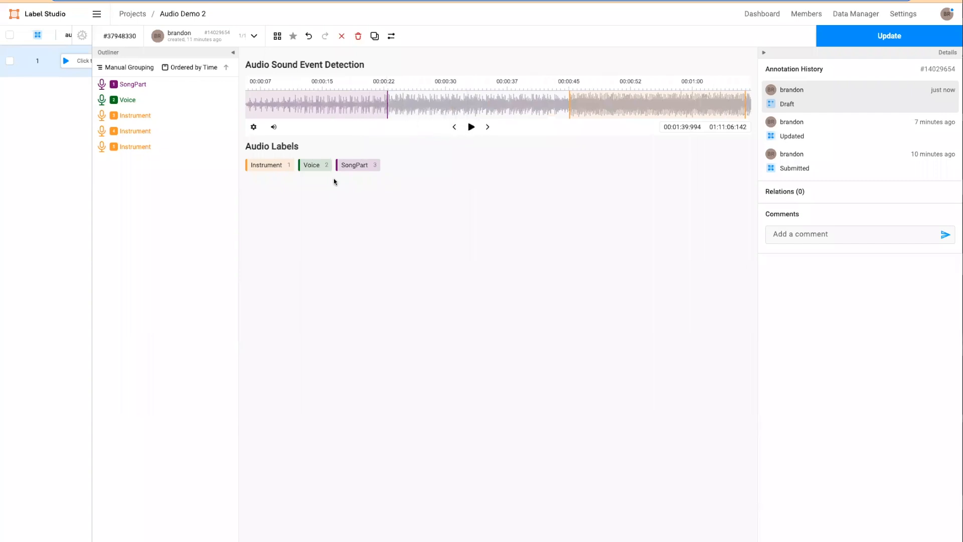
pyautogui.click(273, 127)
pyautogui.click(277, 129)
pyautogui.click(471, 127)
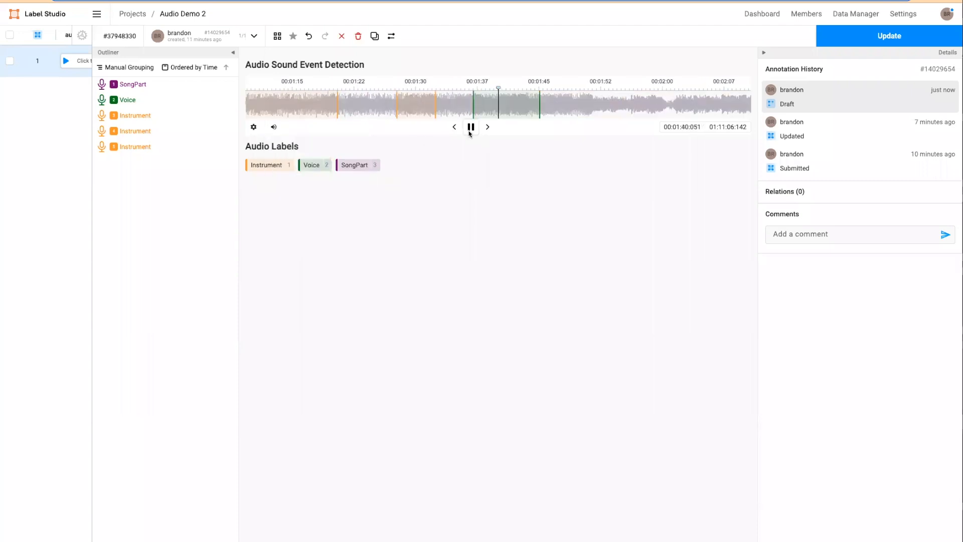
# Mute and unmute the audio several times during playback, and pause at about 1:50 with sound on.
pyautogui.click(273, 127)
pyautogui.click(298, 190)
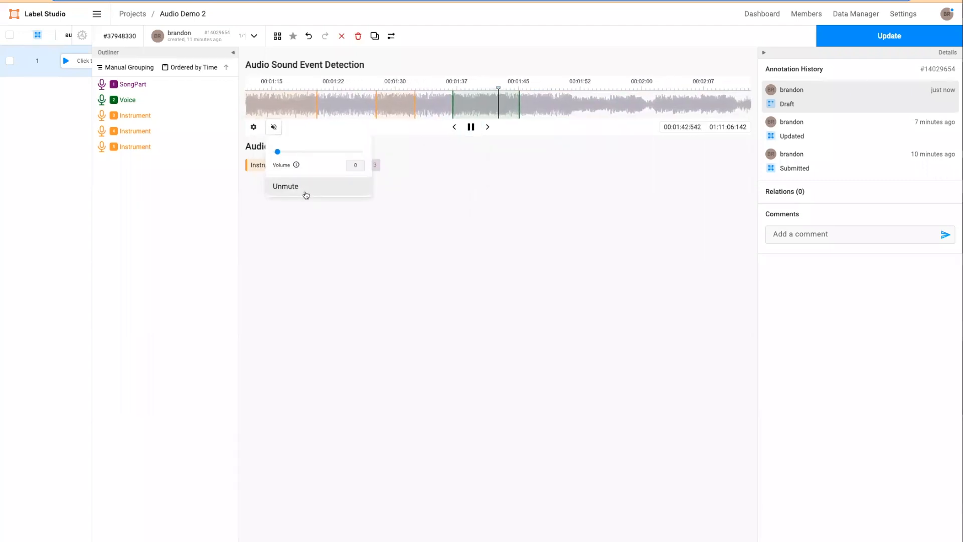
pyautogui.click(306, 193)
pyautogui.doubleClick(306, 193)
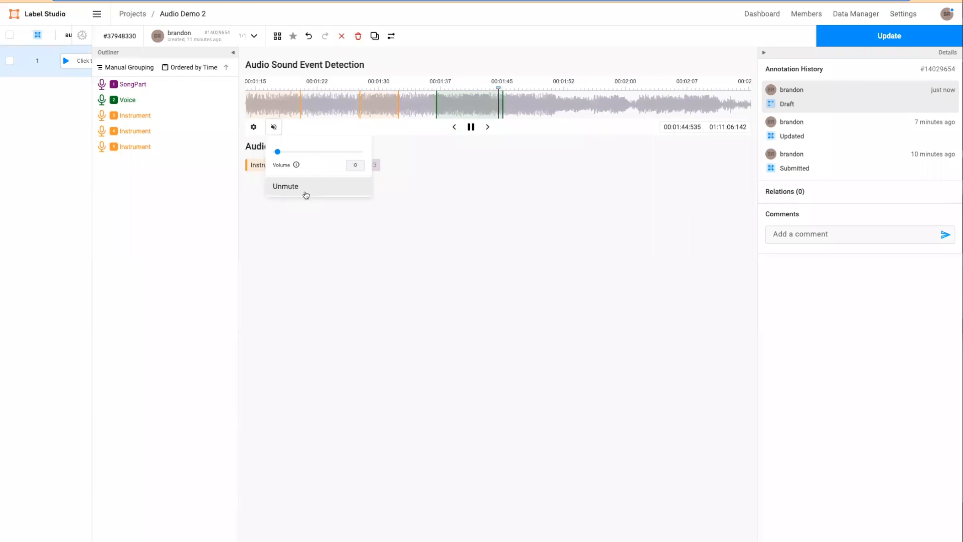
pyautogui.rightClick(305, 193)
pyautogui.click(304, 190)
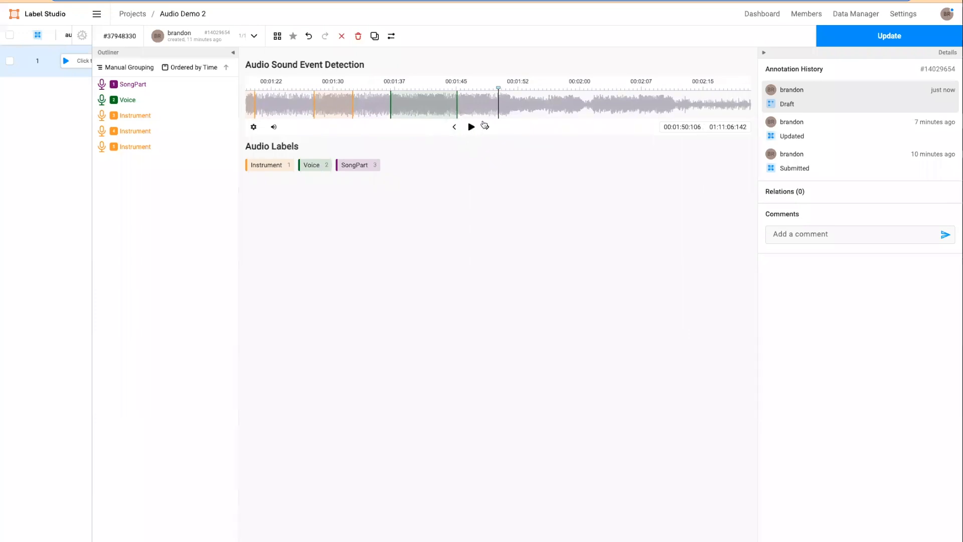
# Zoom into the waveform at about 1:50 and browse along it to about 6:11 and back to about 2:40.
pyautogui.scroll(3, 500, 108)
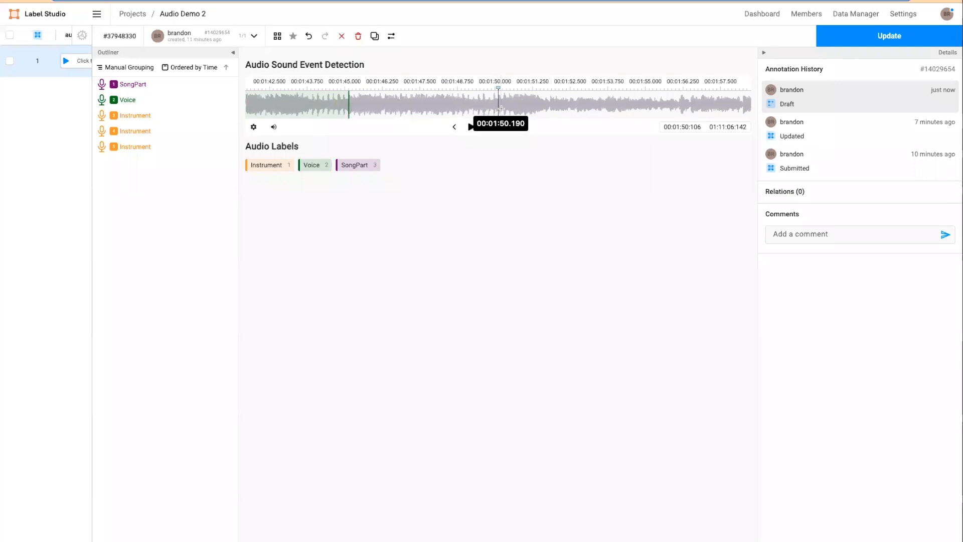
pyautogui.scroll(3, 500, 108)
pyautogui.hscroll(10, 503, 111)
pyautogui.hscroll(20, 509, 111)
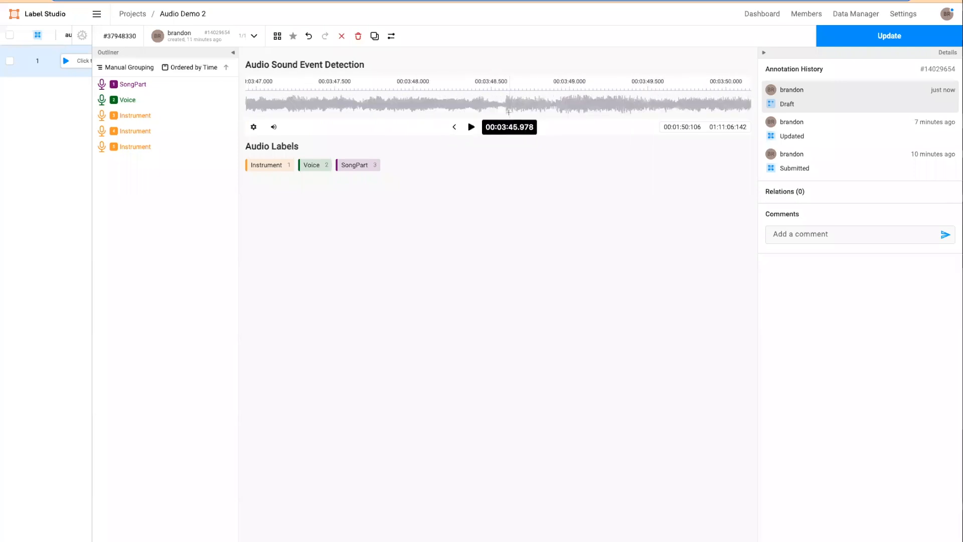
pyautogui.hscroll(5, 510, 113)
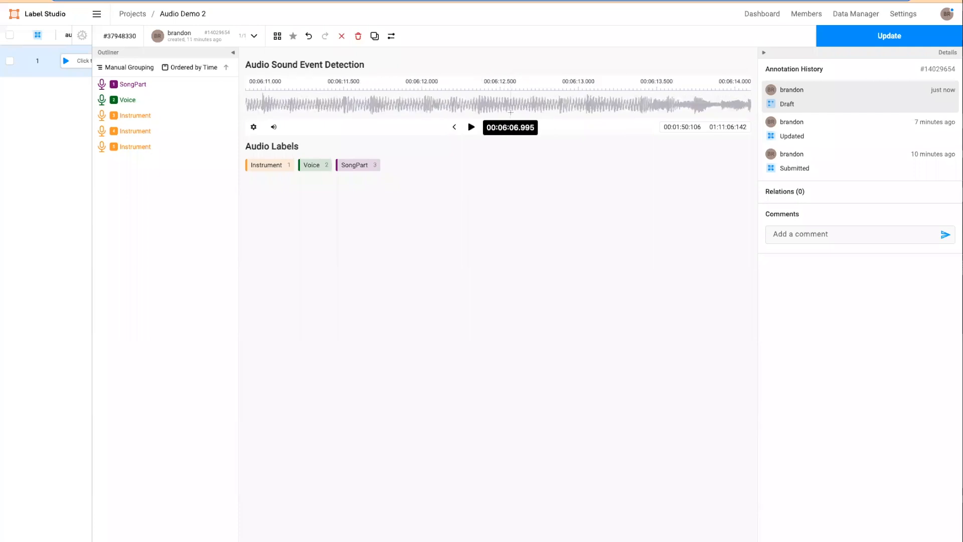
pyautogui.hscroll(-10, 508, 114)
pyautogui.hscroll(-8, 507, 114)
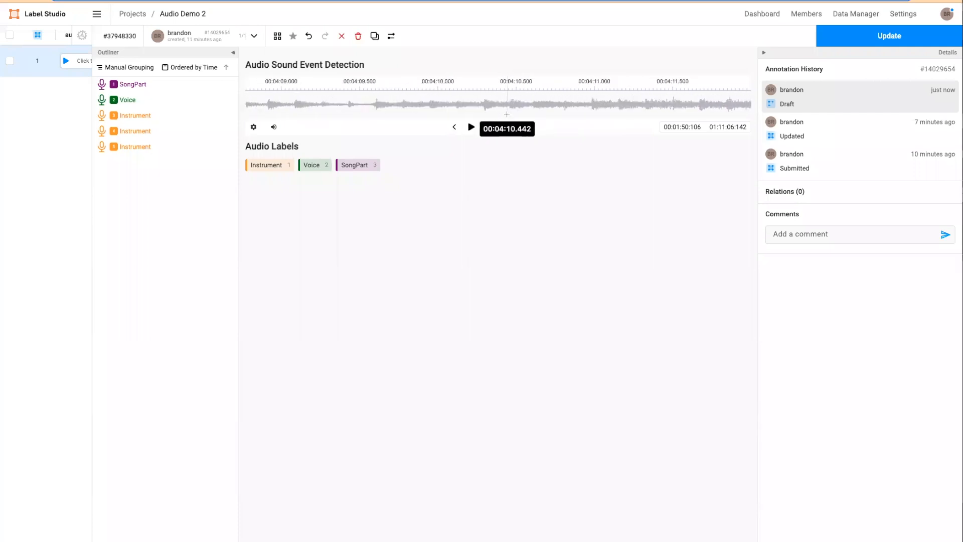
pyautogui.hscroll(-12, 384, 111)
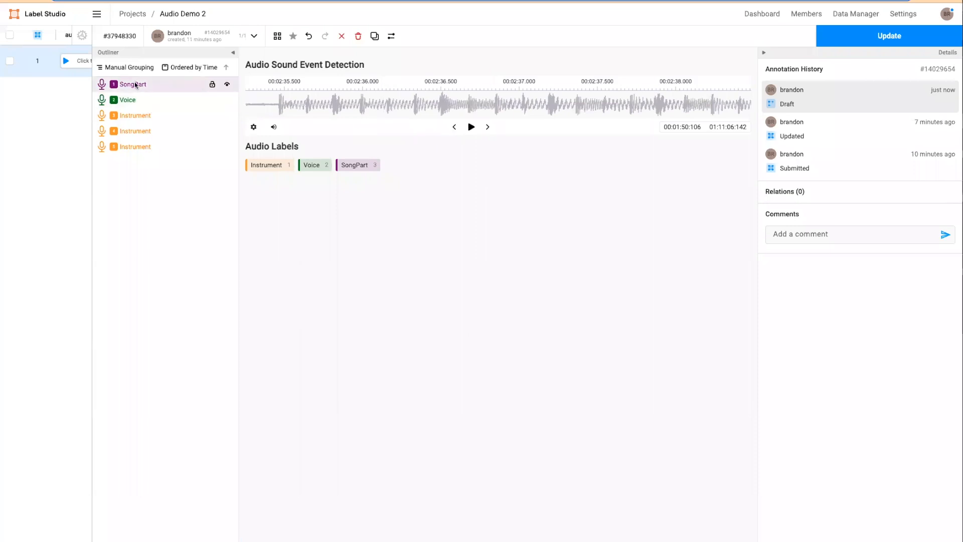
pyautogui.hscroll(2, 571, 104)
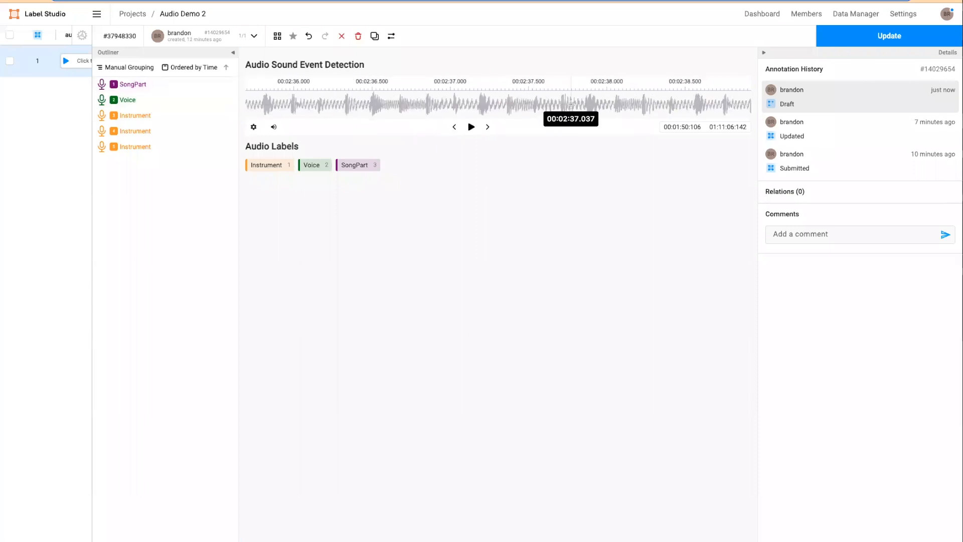
pyautogui.hscroll(10, 571, 104)
pyautogui.hscroll(3, 421, 107)
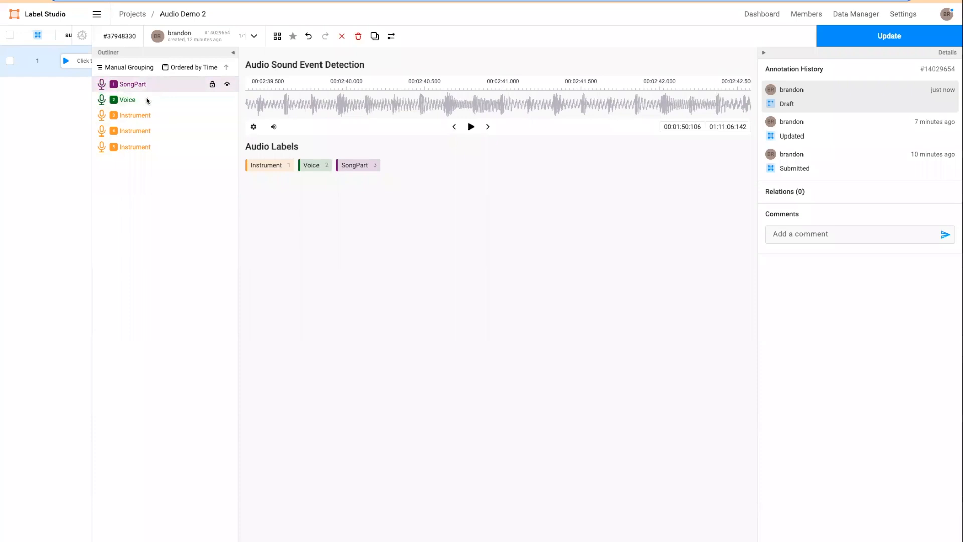
# Go through all five regions in order from SongPart to the last Instrument, and back up to SongPart, viewing each region's position and labels.
pyautogui.click(162, 88)
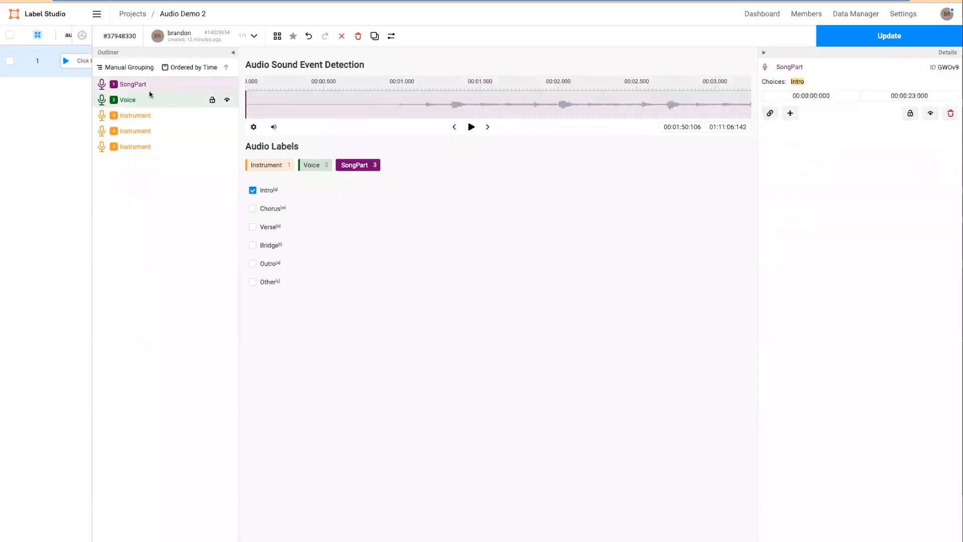
pyautogui.click(156, 105)
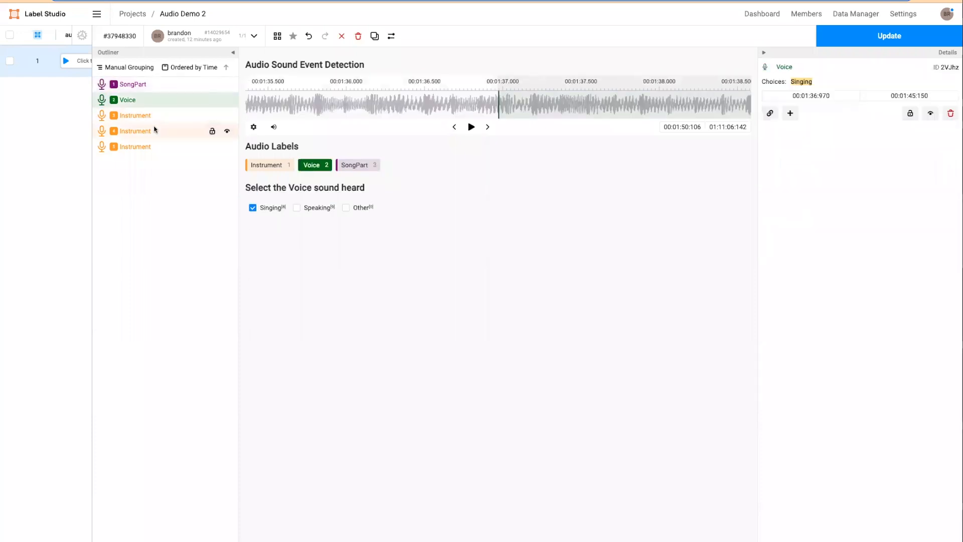
pyautogui.click(146, 119)
pyautogui.click(146, 132)
pyautogui.click(153, 146)
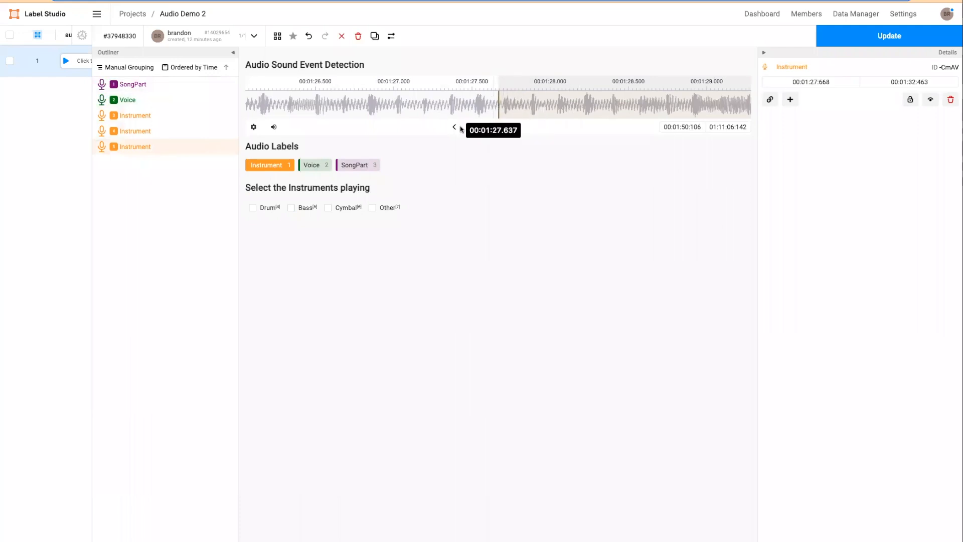
pyautogui.click(155, 131)
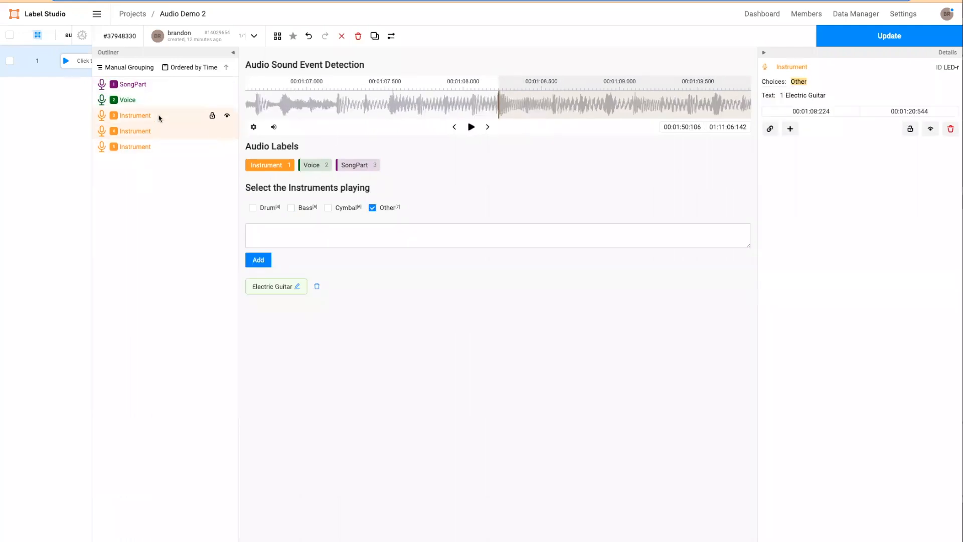
pyautogui.click(157, 117)
pyautogui.click(149, 100)
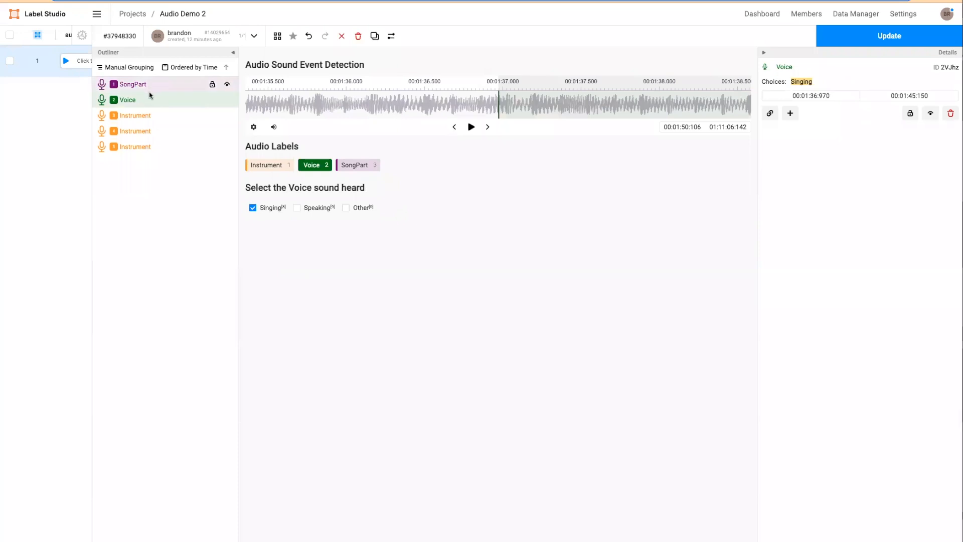
pyautogui.click(149, 86)
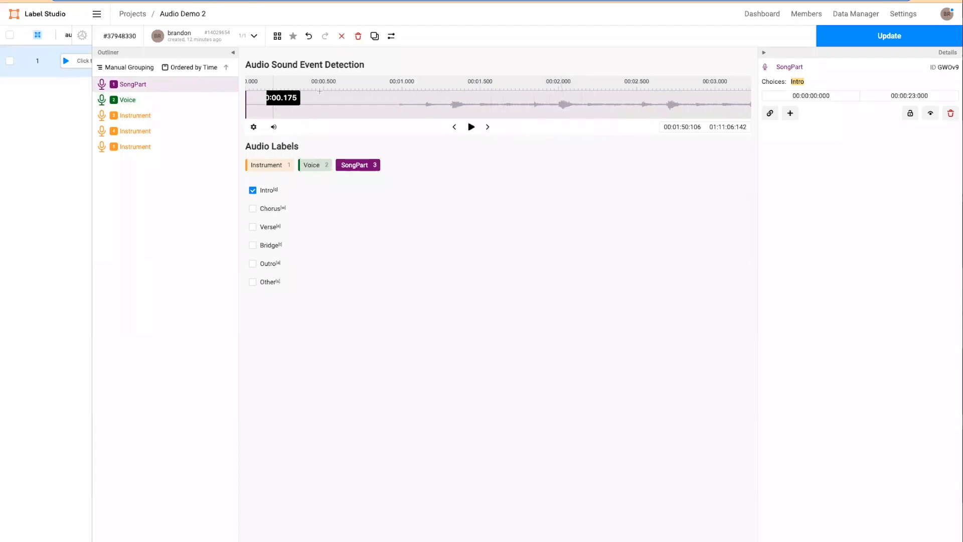
# View the Voice region and the first two Instrument regions in turn.
pyautogui.click(152, 103)
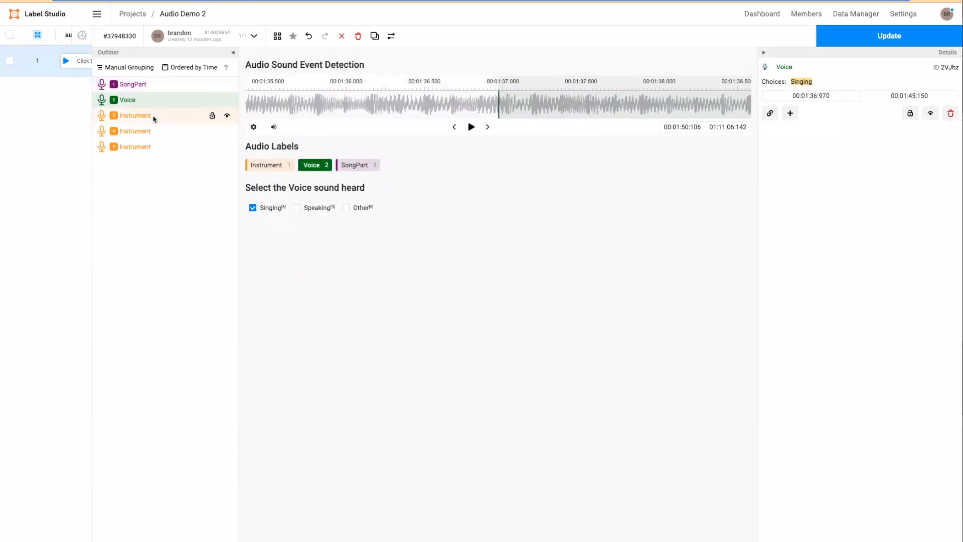
pyautogui.click(155, 118)
pyautogui.click(144, 137)
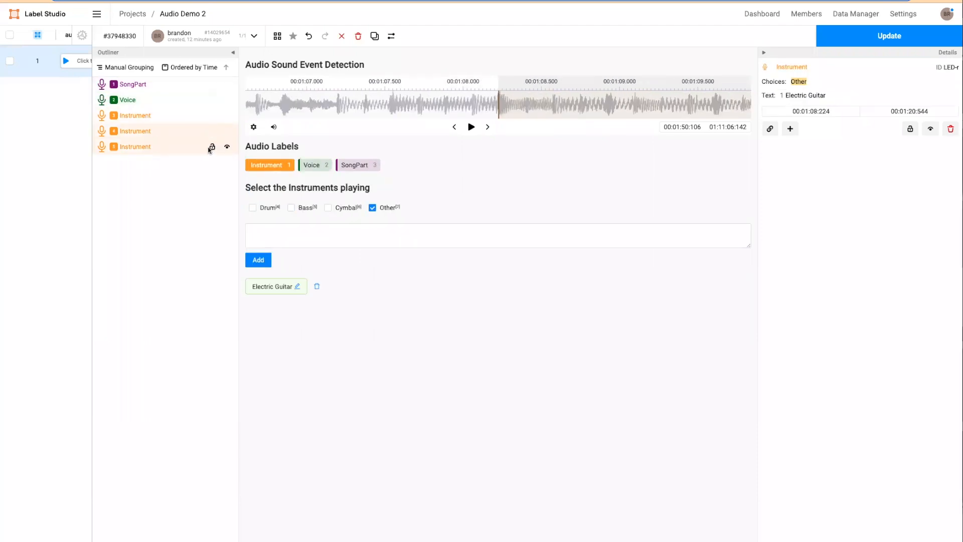
# Select the first Instrument region and browse the waveform past its end to about 1:08, and back to about 0:34.
pyautogui.click(161, 116)
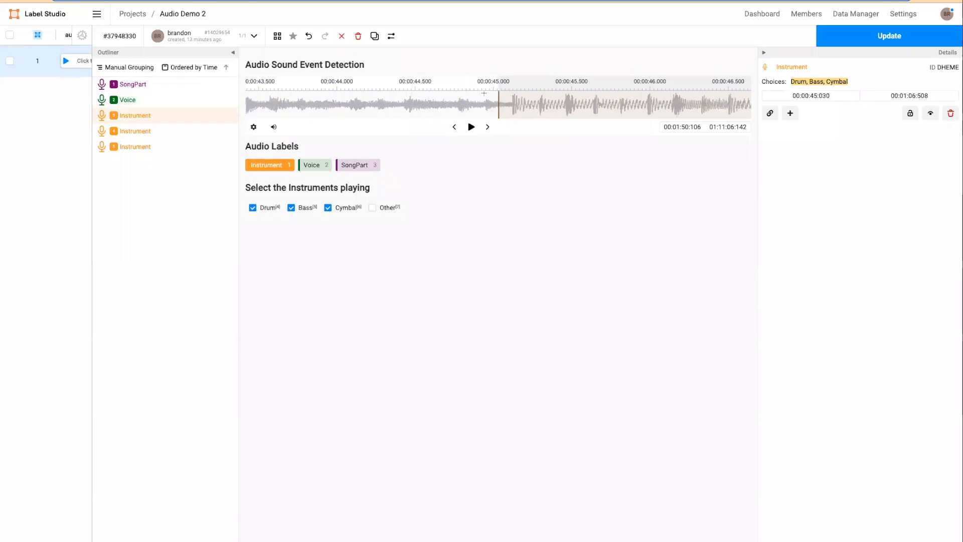
pyautogui.hscroll(6, 489, 96)
pyautogui.hscroll(20, 489, 96)
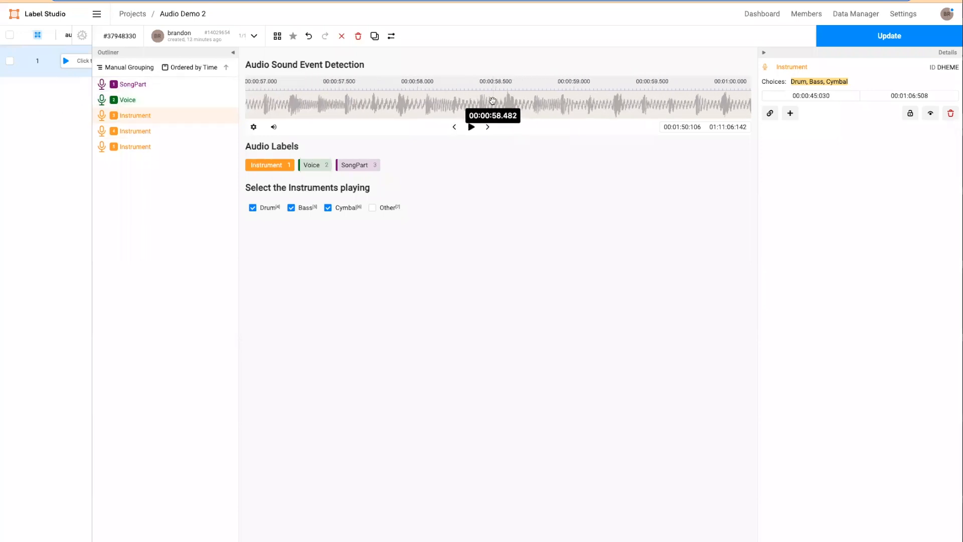
pyautogui.hscroll(3, 456, 102)
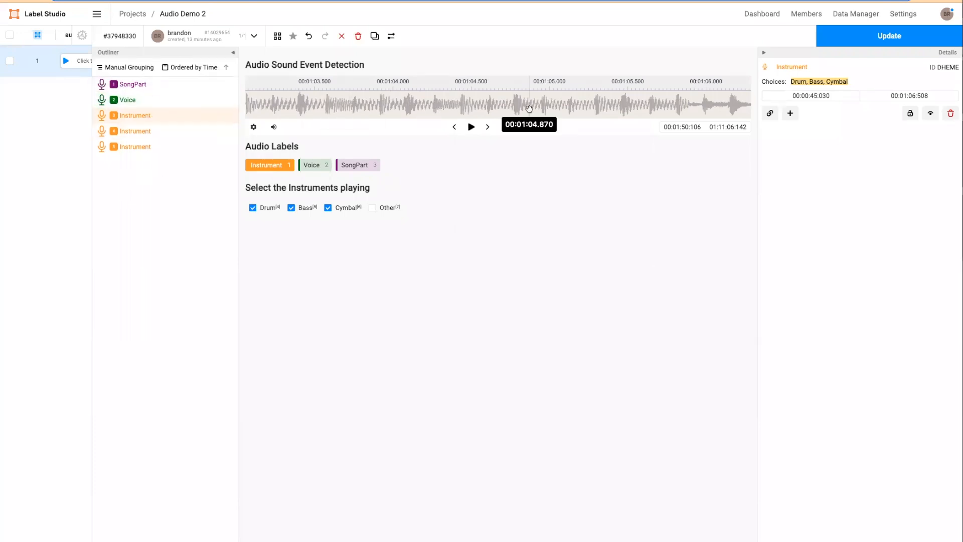
pyautogui.hscroll(6, 529, 108)
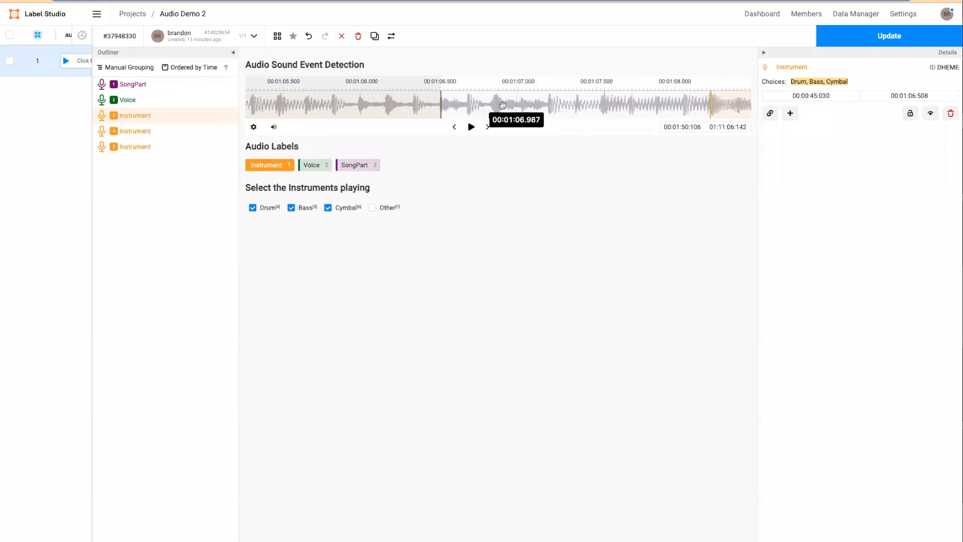
pyautogui.hscroll(-20, 503, 105)
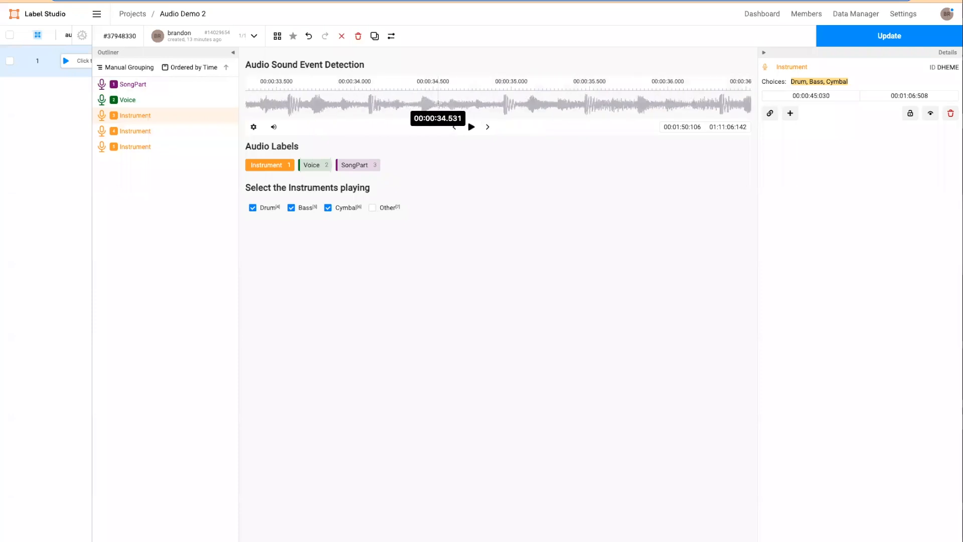
# Jump the waveform between the Voice, SongPart and second Instrument regions, ending on the last Instrument region.
pyautogui.click(153, 99)
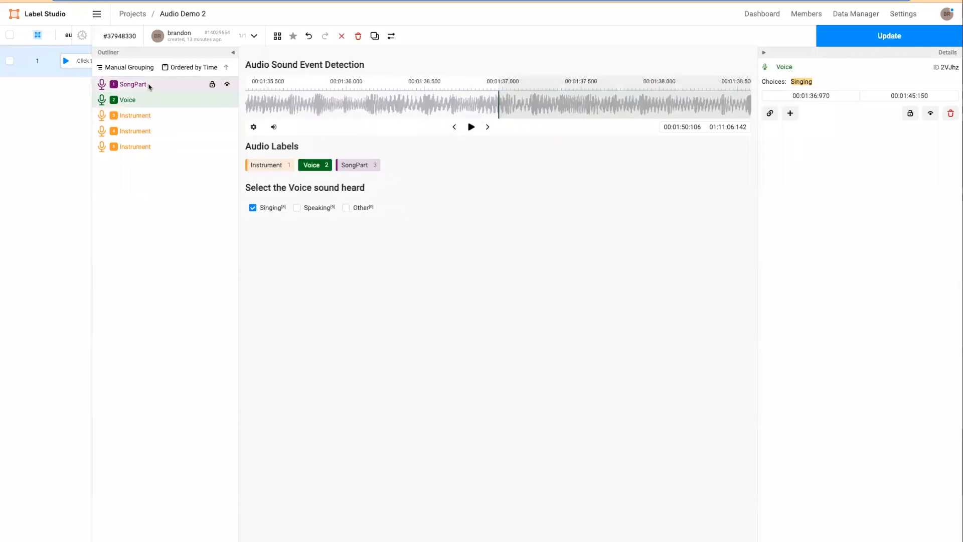
pyautogui.click(154, 85)
pyautogui.click(150, 103)
pyautogui.click(149, 132)
pyautogui.click(150, 146)
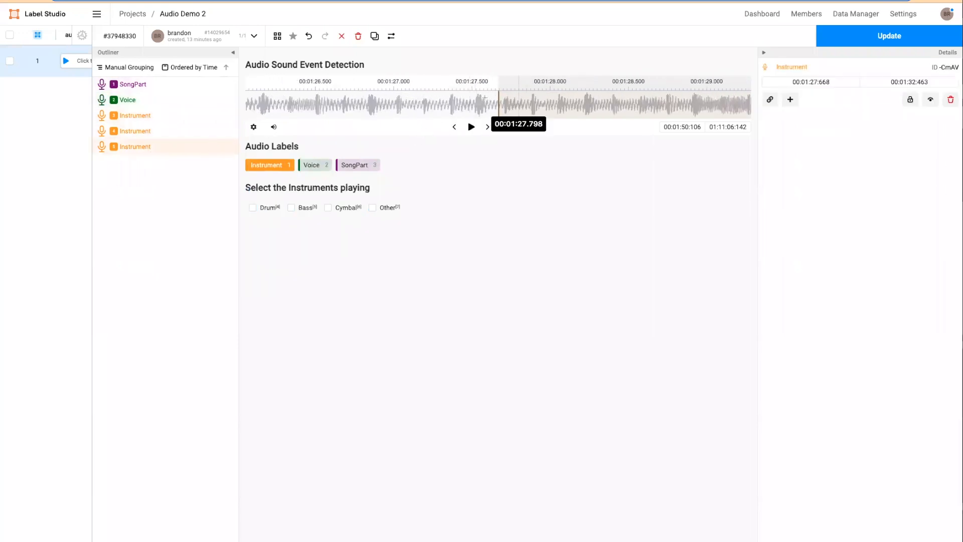
# Zoom the waveform out and back in around the playhead at about 1:50.
pyautogui.scroll(-10, 490, 102)
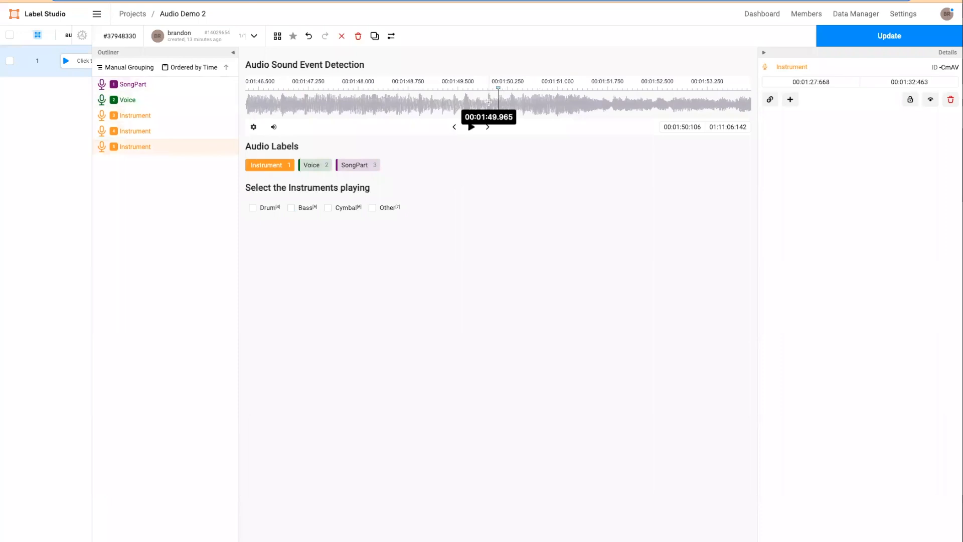
pyautogui.scroll(-10, 490, 102)
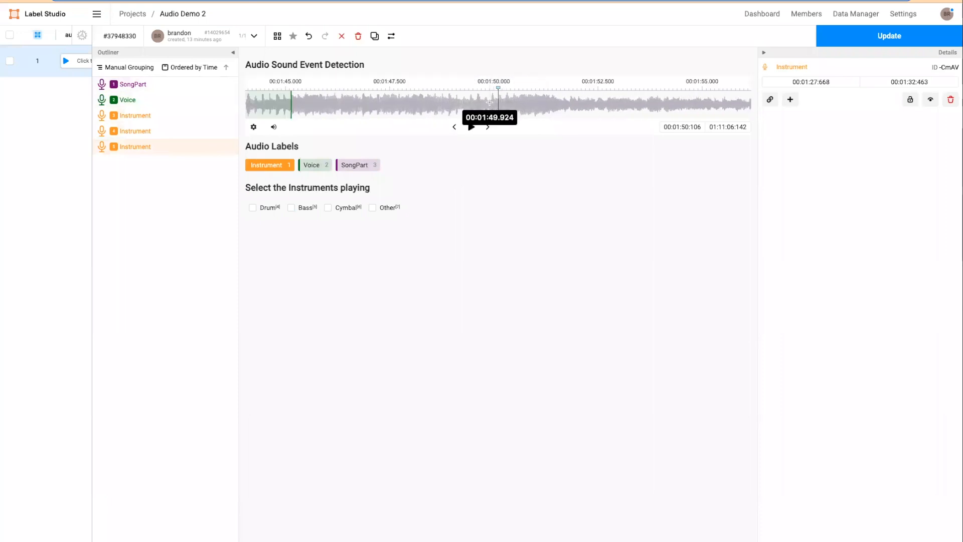
pyautogui.scroll(10, 494, 102)
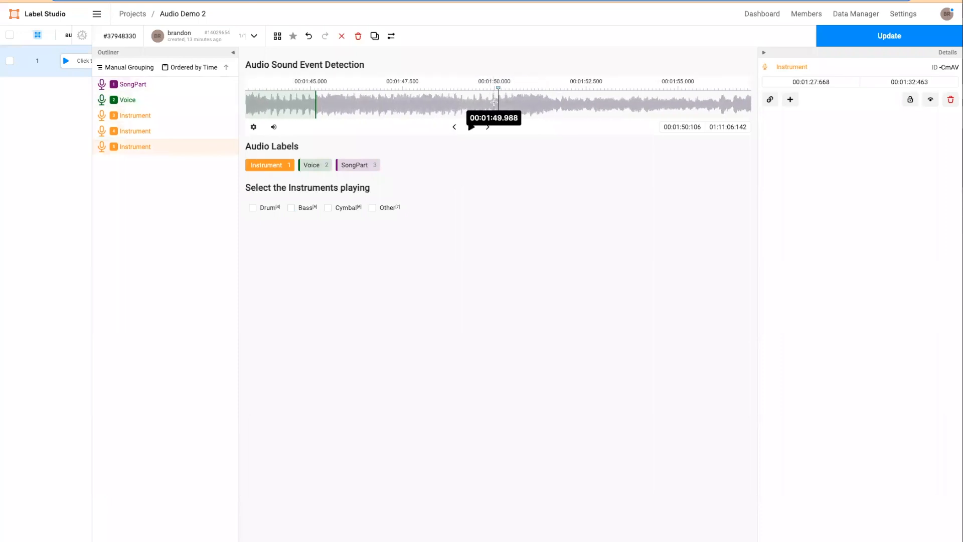
pyautogui.scroll(5, 496, 101)
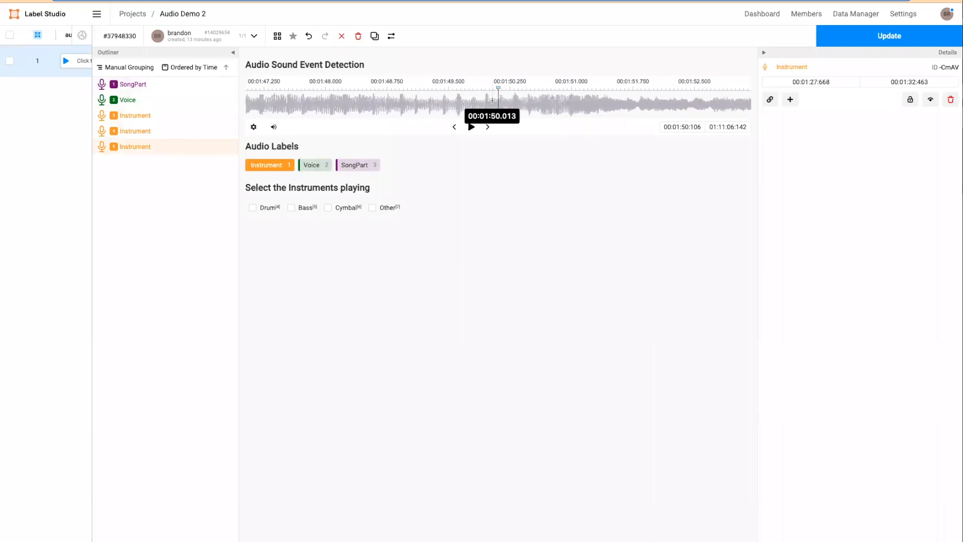
pyautogui.scroll(-1, 498, 100)
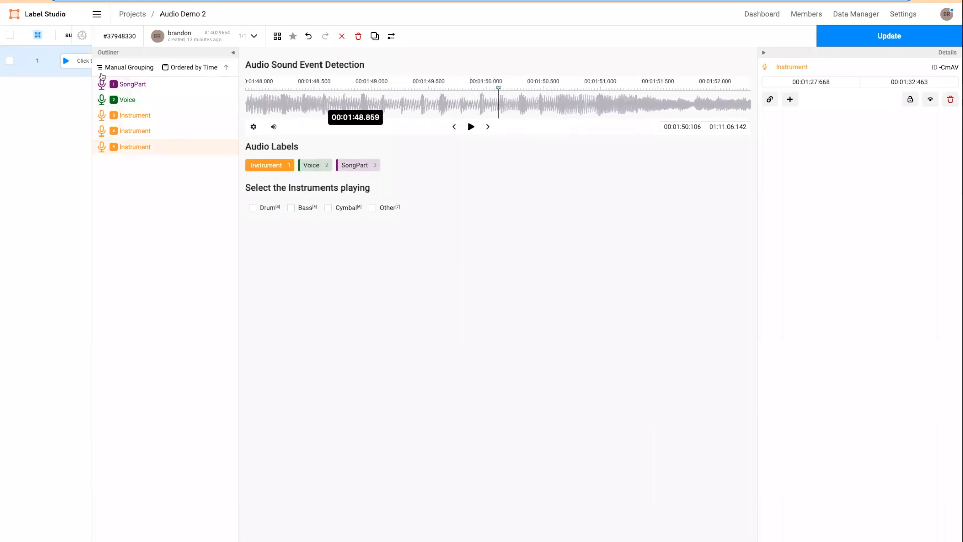
# Go to the SongPart region and highlight the current playback time.
pyautogui.click(161, 90)
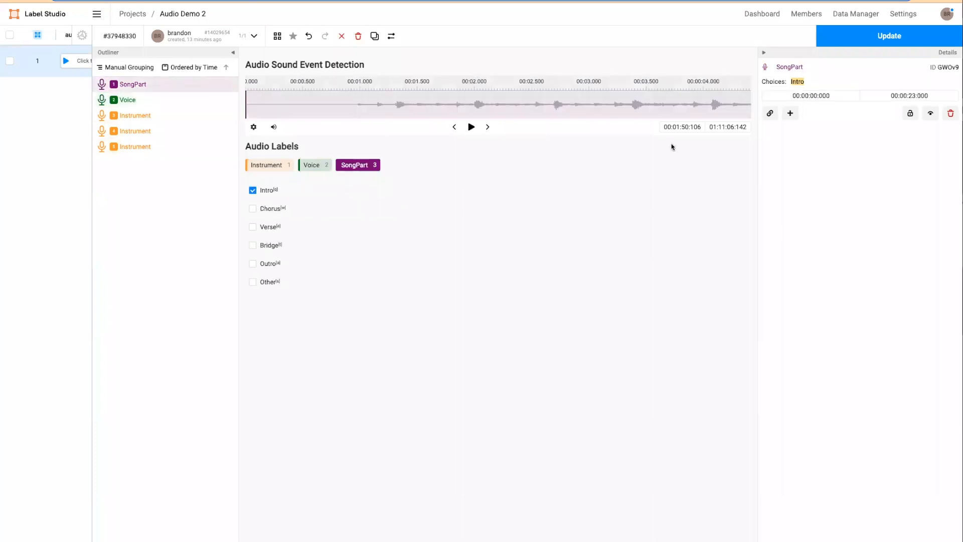
pyautogui.moveTo(701, 126); pyautogui.dragTo(660, 127)
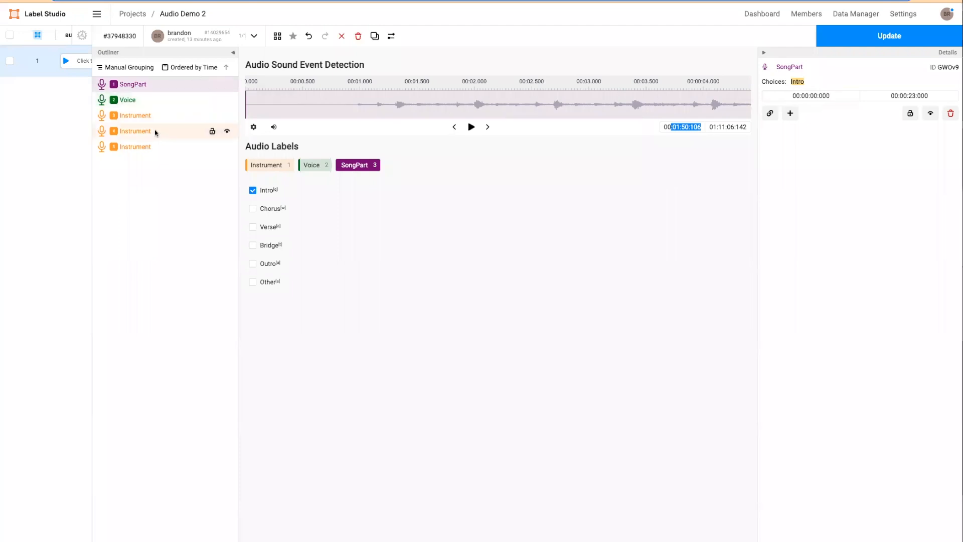
# Try extending the start of the first Instrument region back to about 0:44.5, and undo the change.
pyautogui.click(199, 121)
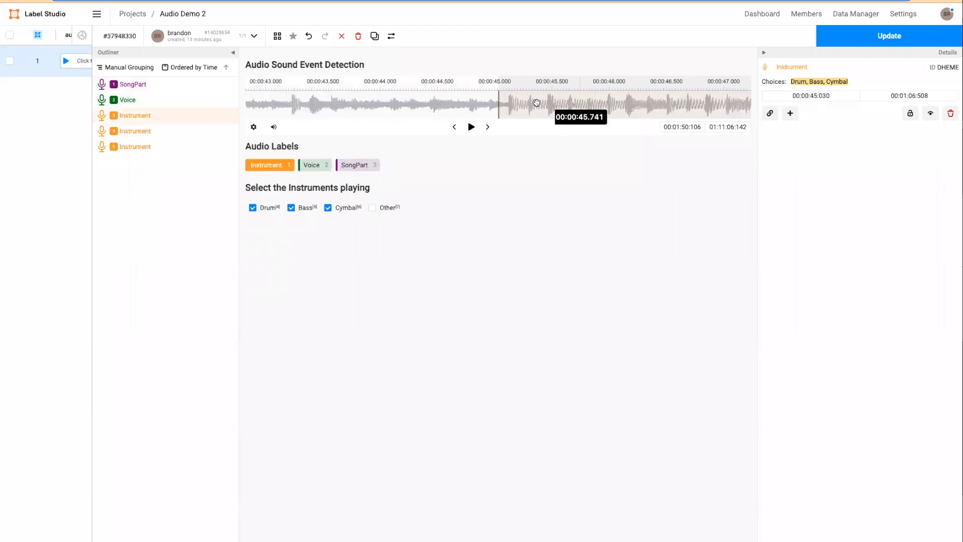
pyautogui.moveTo(498, 105); pyautogui.dragTo(436, 106)
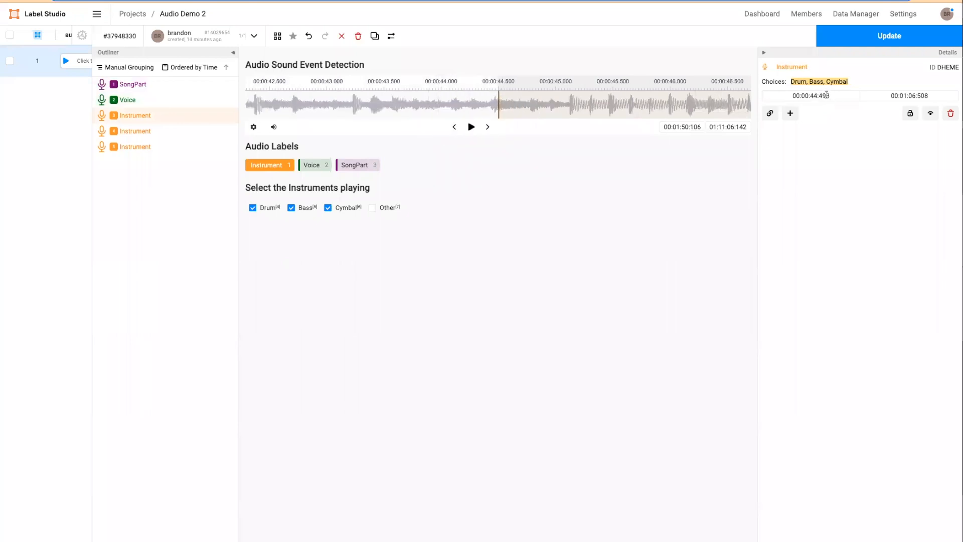
pyautogui.hotkey('ctrl', 'z')
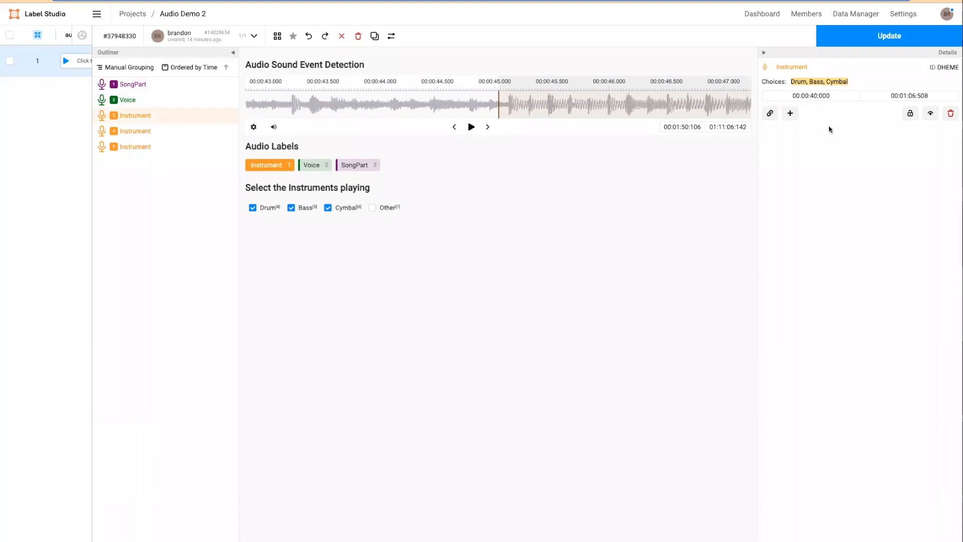
# Set the first Instrument region's start time to 00:00:40:000 and check the extended region along the waveform.
pyautogui.hotkey('ctrl', 'shift', 'z')
pyautogui.hscroll(-5, 503, 104)
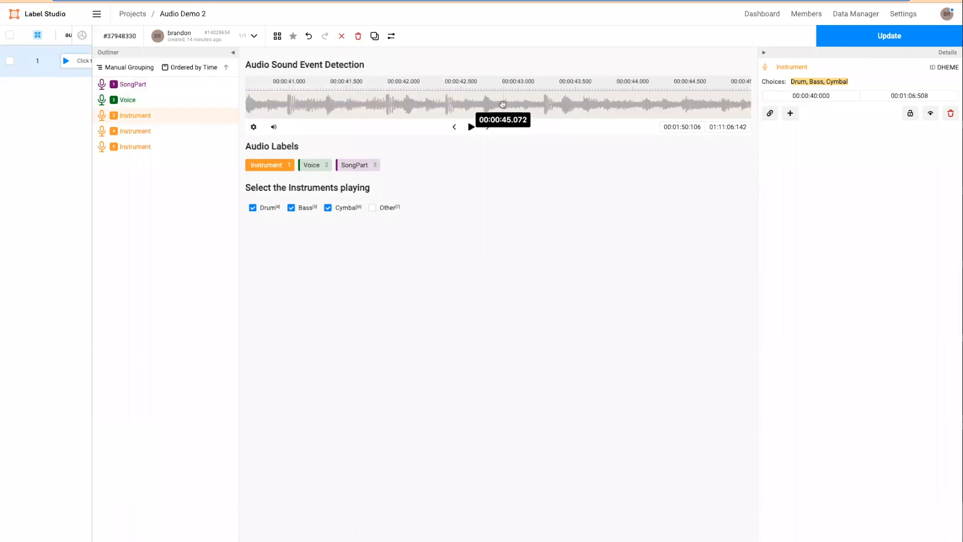
pyautogui.hscroll(3, 503, 104)
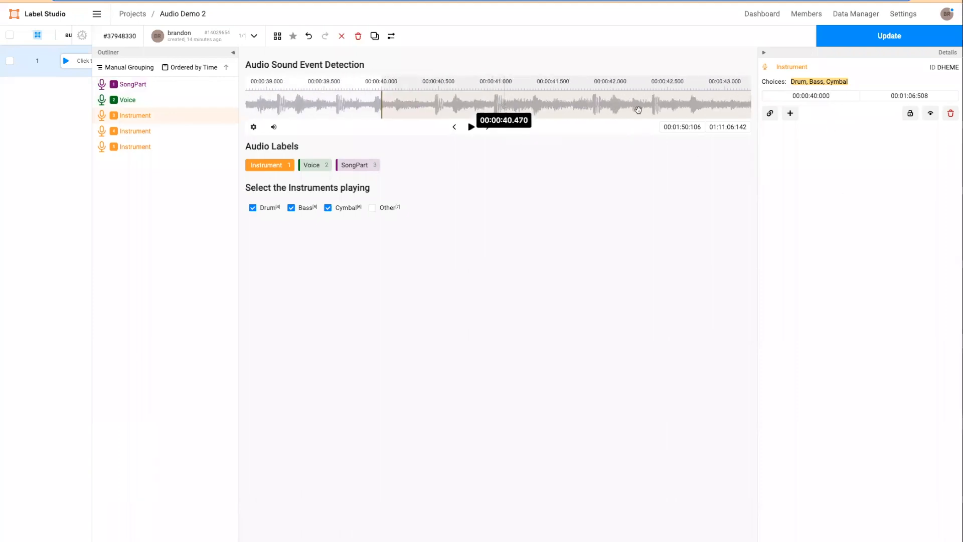
pyautogui.hscroll(8, 652, 104)
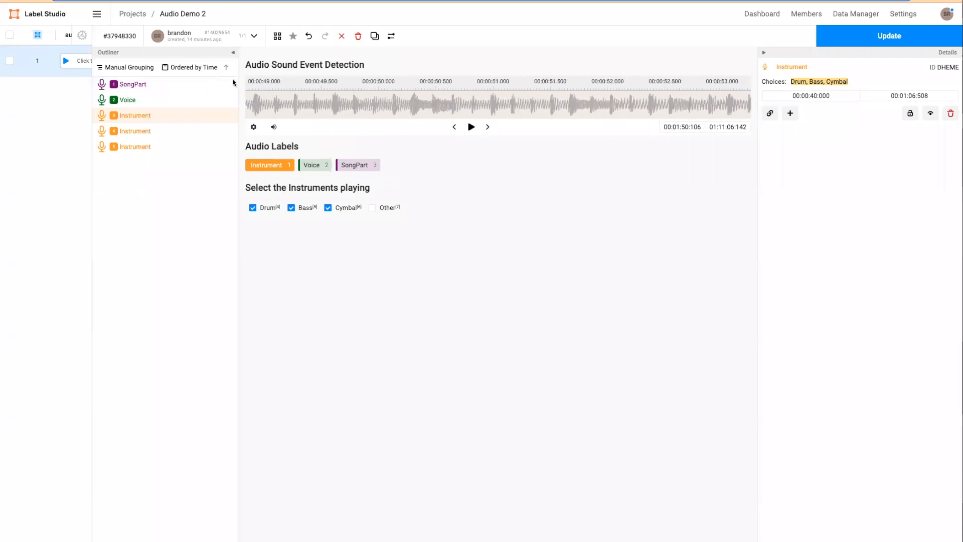
# Go to the Voice region, look along it, and deselect and reselect it directly on the waveform.
pyautogui.click(200, 99)
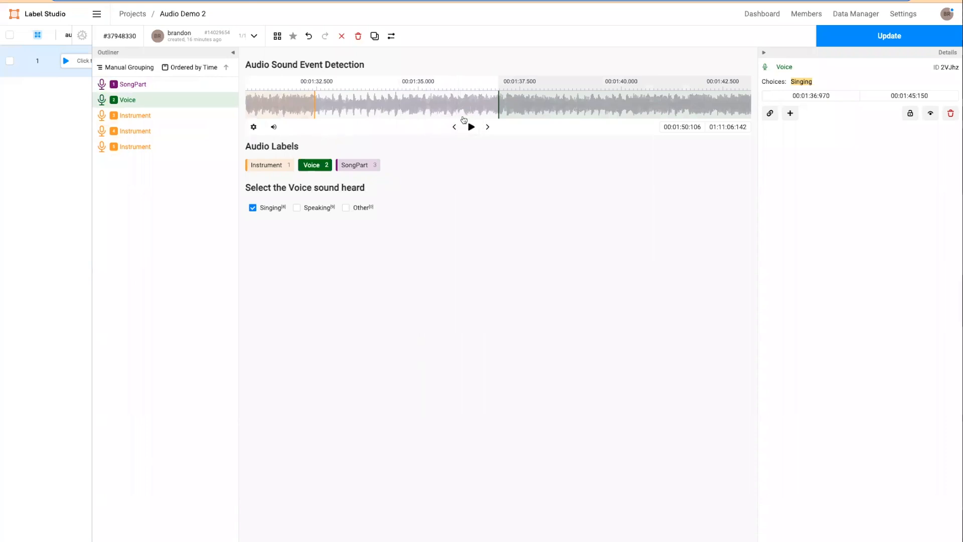
pyautogui.hscroll(5, 577, 100)
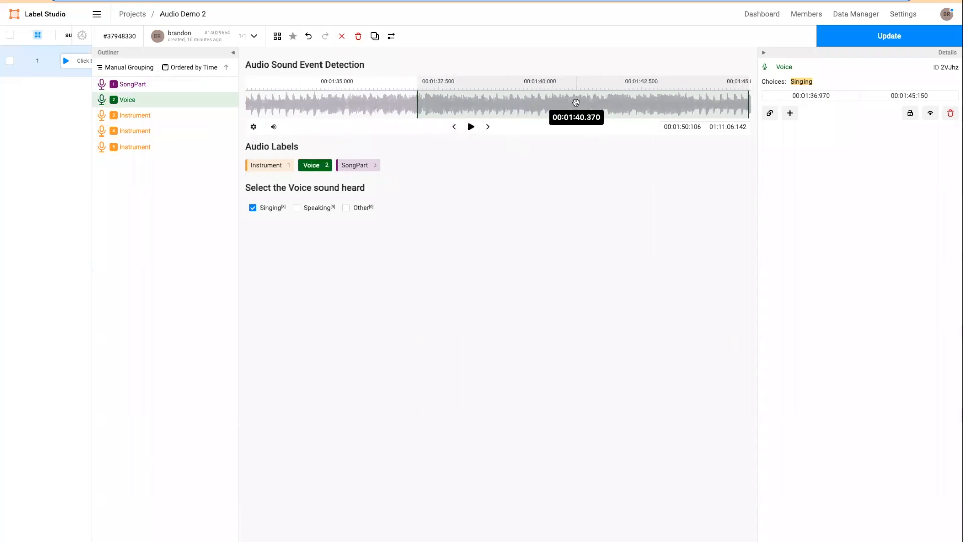
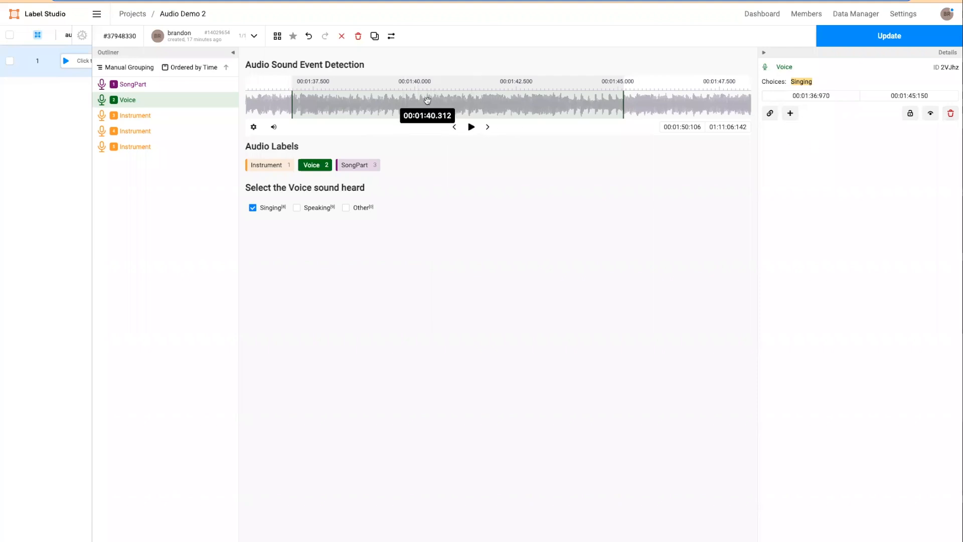
pyautogui.click(444, 102)
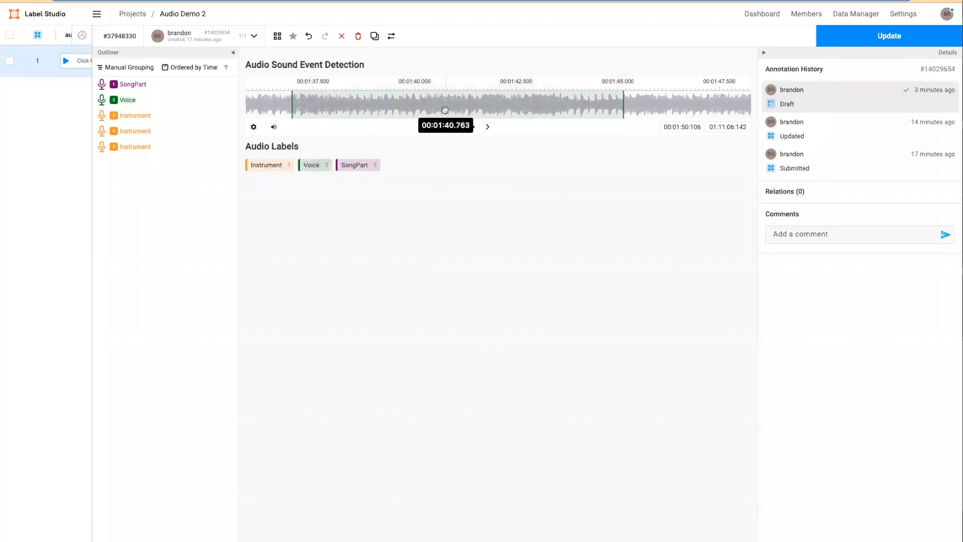
pyautogui.click(414, 105)
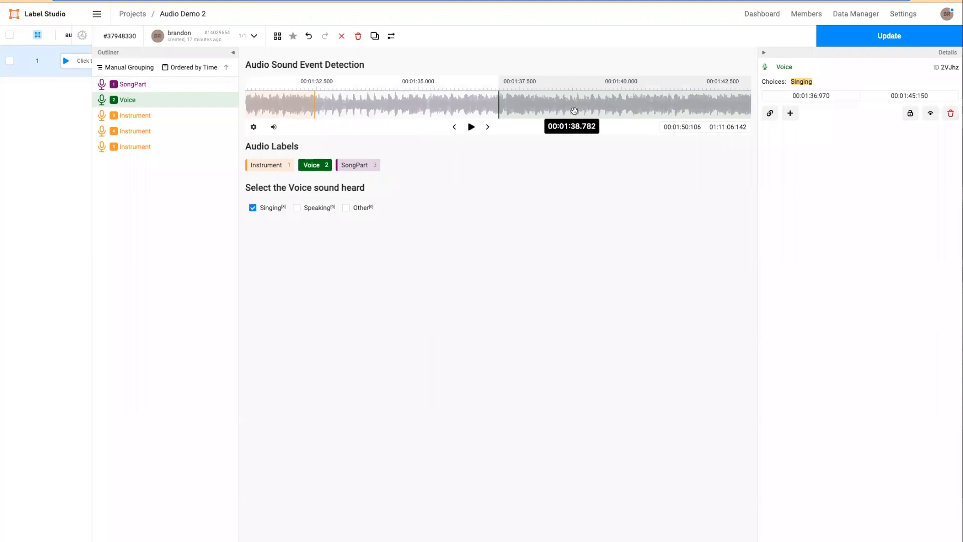
pyautogui.hscroll(2, 587, 110)
pyautogui.click(622, 105)
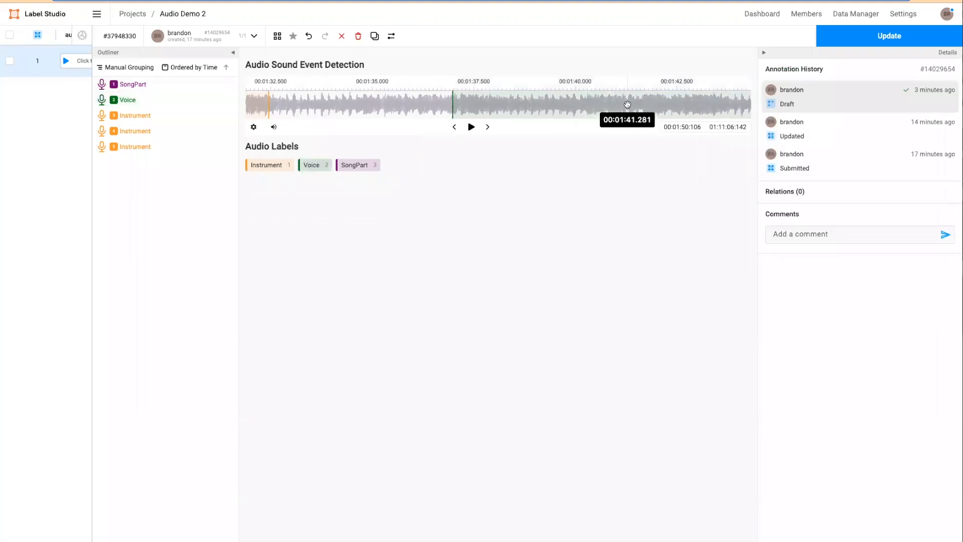
pyautogui.click(627, 104)
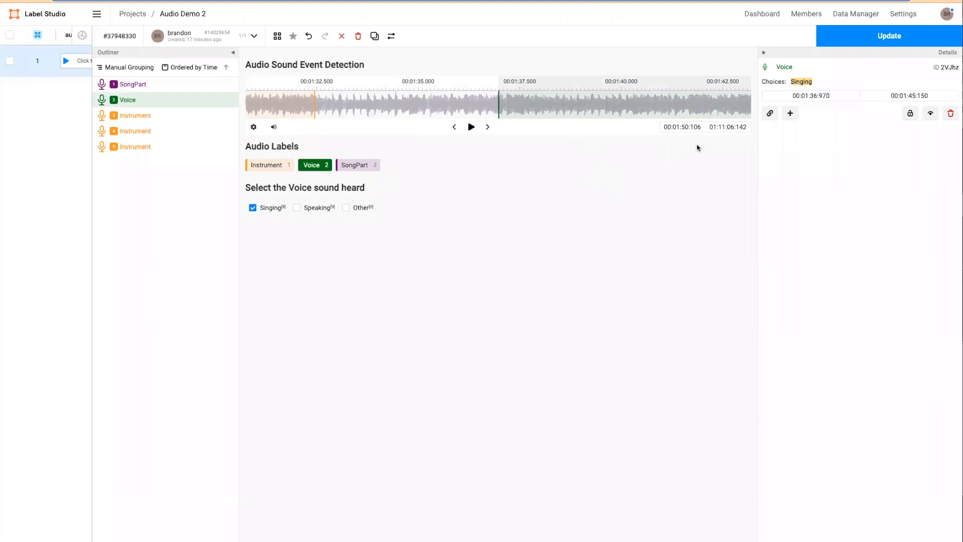
# Delete the Voice region and the first Instrument region, and undo both deletions.
pyautogui.click(950, 115)
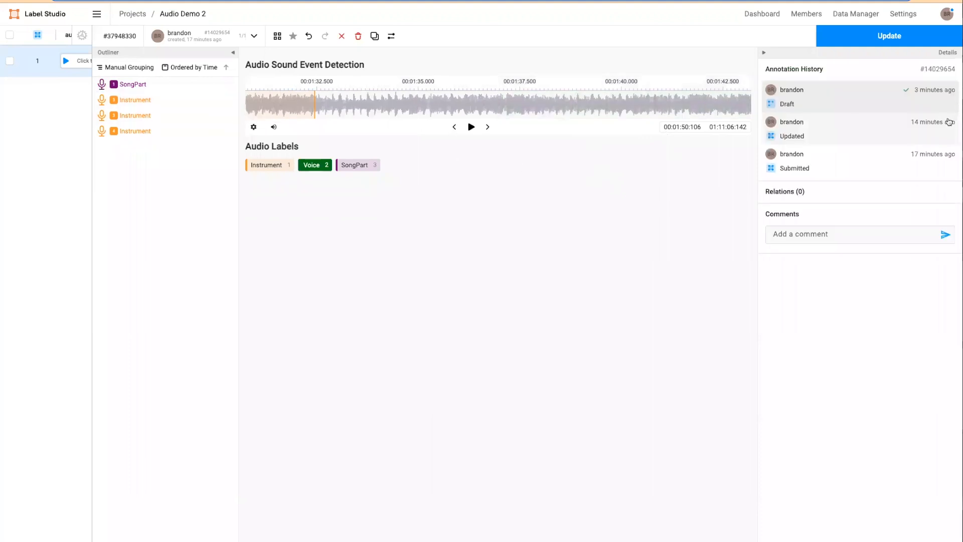
pyautogui.click(143, 104)
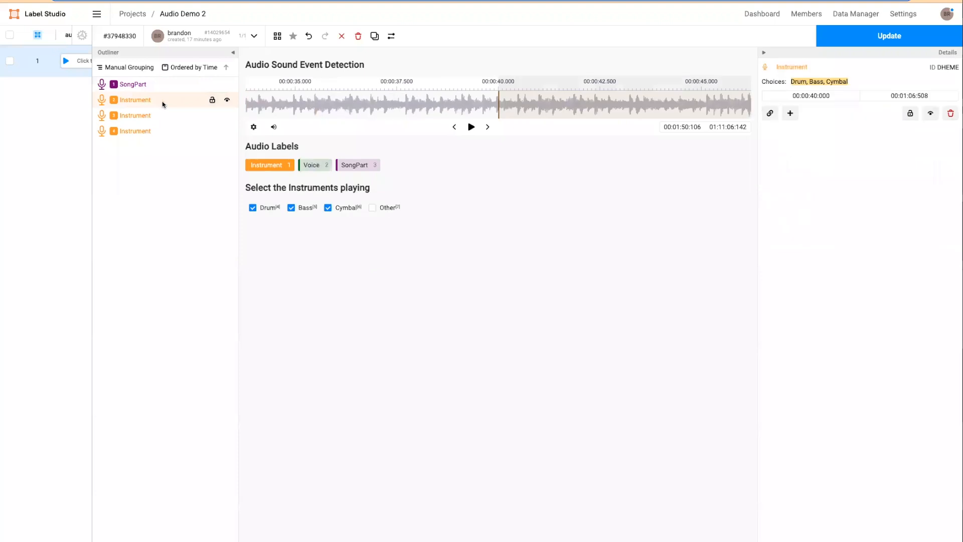
pyautogui.click(951, 114)
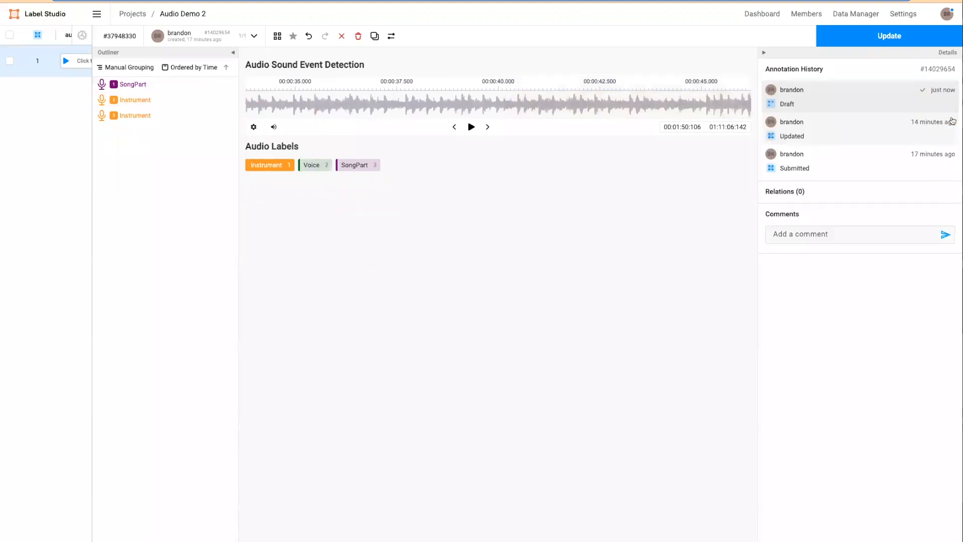
pyautogui.hotkey('ctrl', 'z')
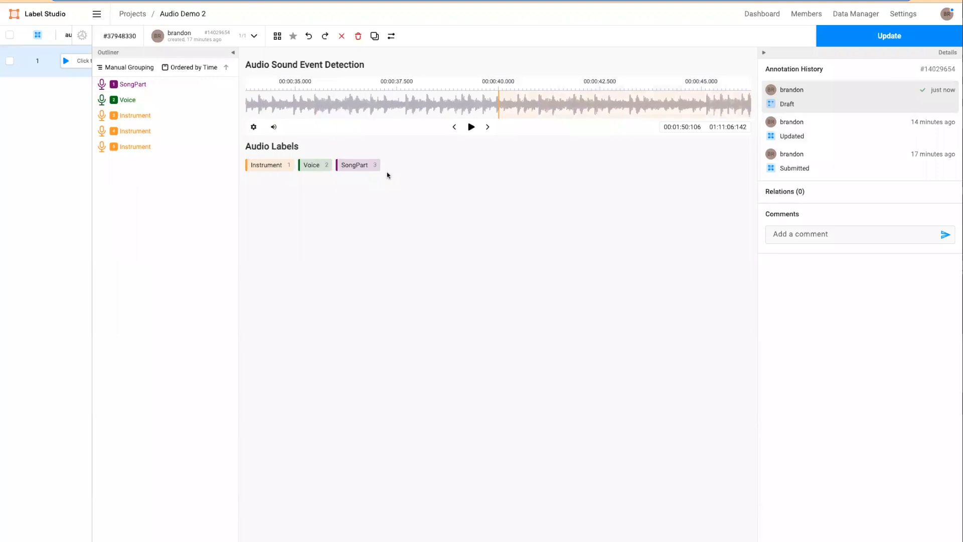
# Go to the Voice region, look along the waveform to its end, and select it directly on the waveform.
pyautogui.click(127, 100)
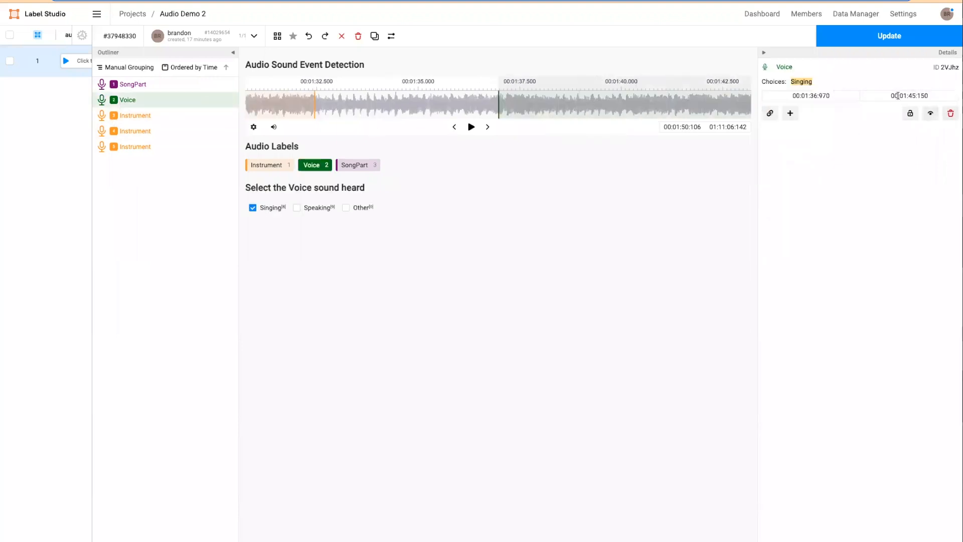
pyautogui.hscroll(-4, 627, 109)
pyautogui.hscroll(4, 630, 108)
pyautogui.hscroll(3, 631, 107)
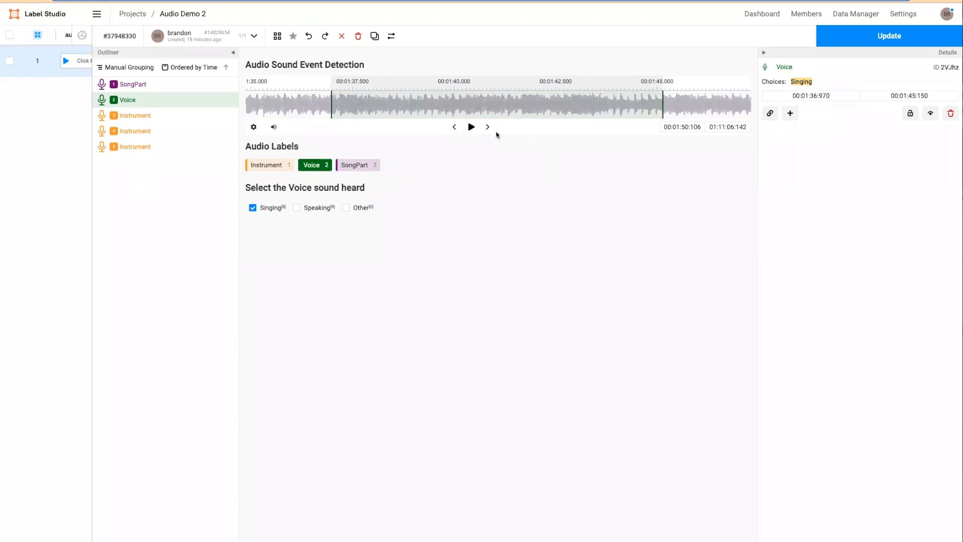
pyautogui.click(572, 106)
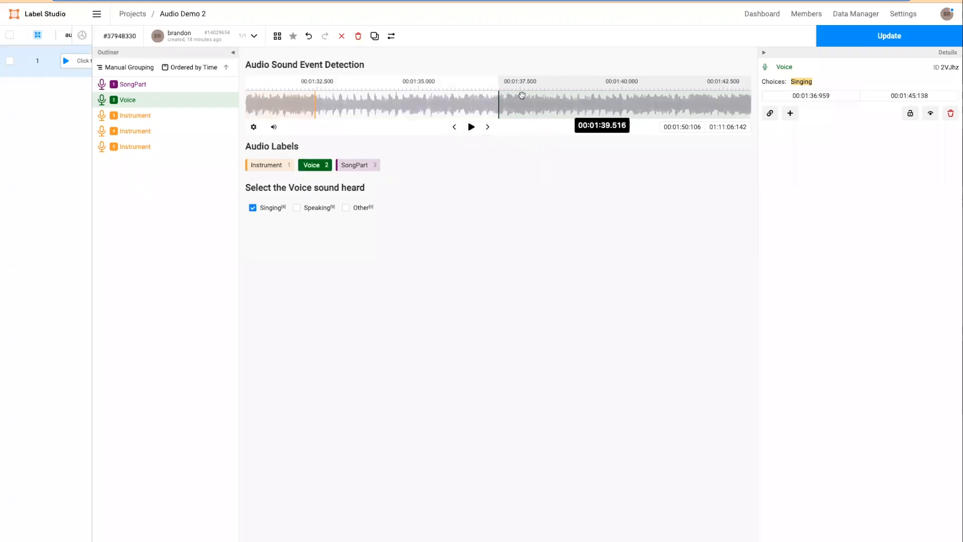
pyautogui.hscroll(3, 622, 111)
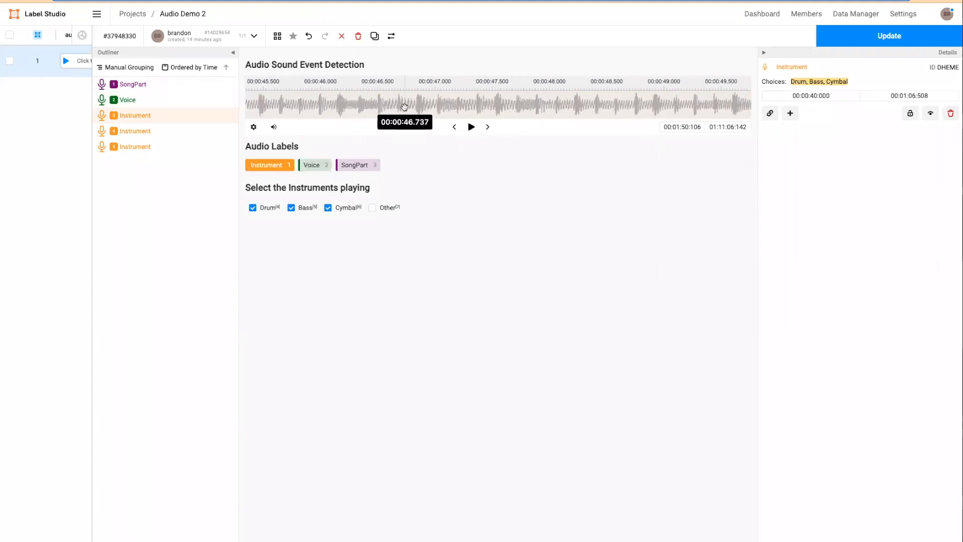
# Look back along the waveform to the start of the audio, and zoom between the whole track and the annotated regions.
pyautogui.hscroll(-20, 405, 107)
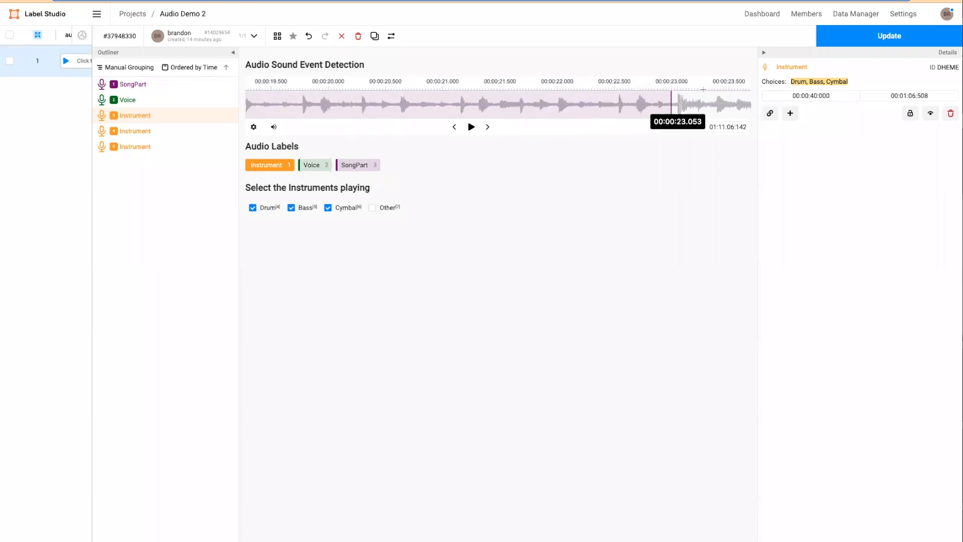
pyautogui.hscroll(-20, 552, 103)
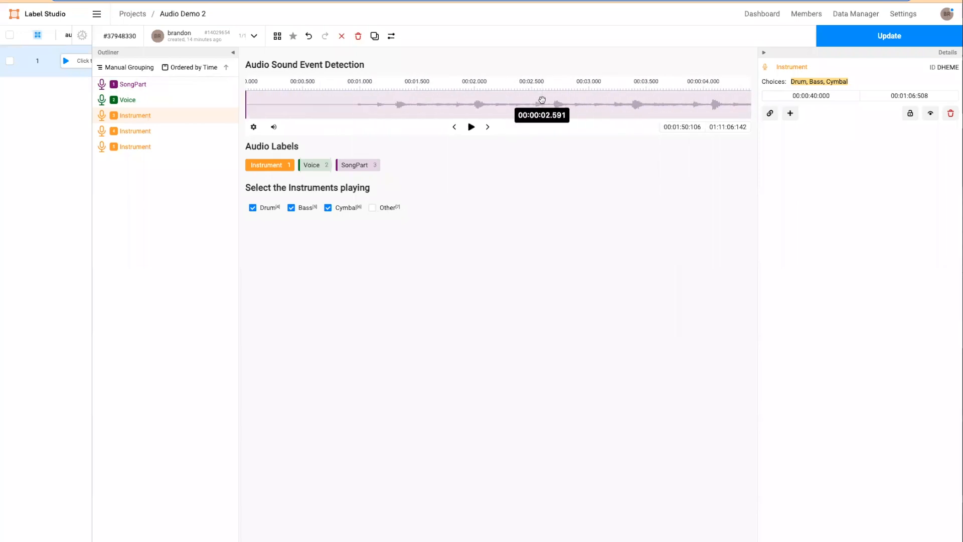
pyautogui.scroll(-5, 538, 104)
pyautogui.scroll(-10, 539, 103)
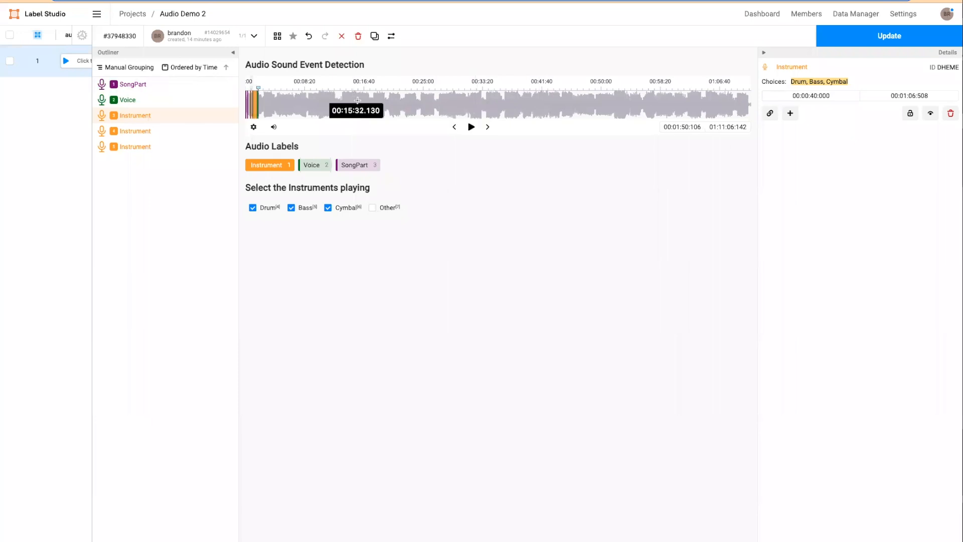
pyautogui.scroll(10, 382, 106)
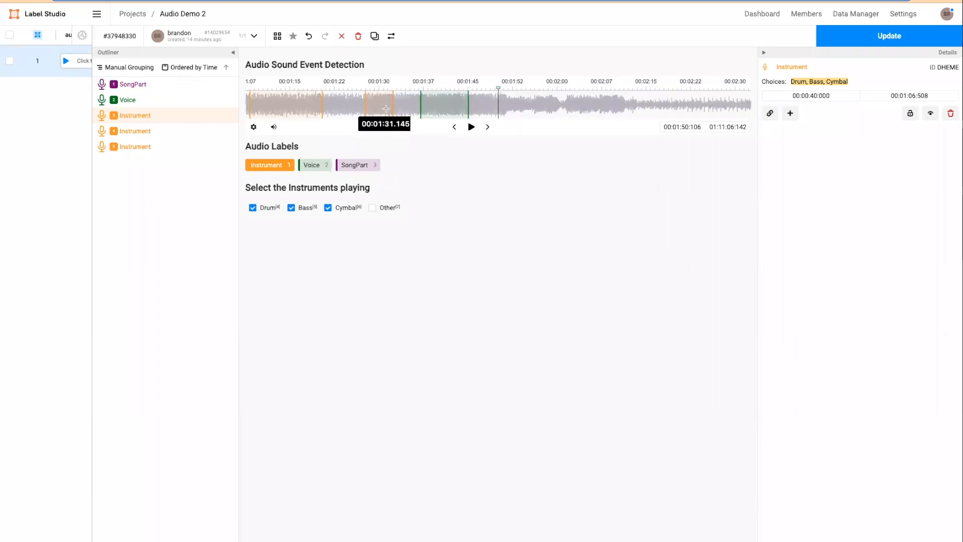
pyautogui.scroll(-3, 594, 103)
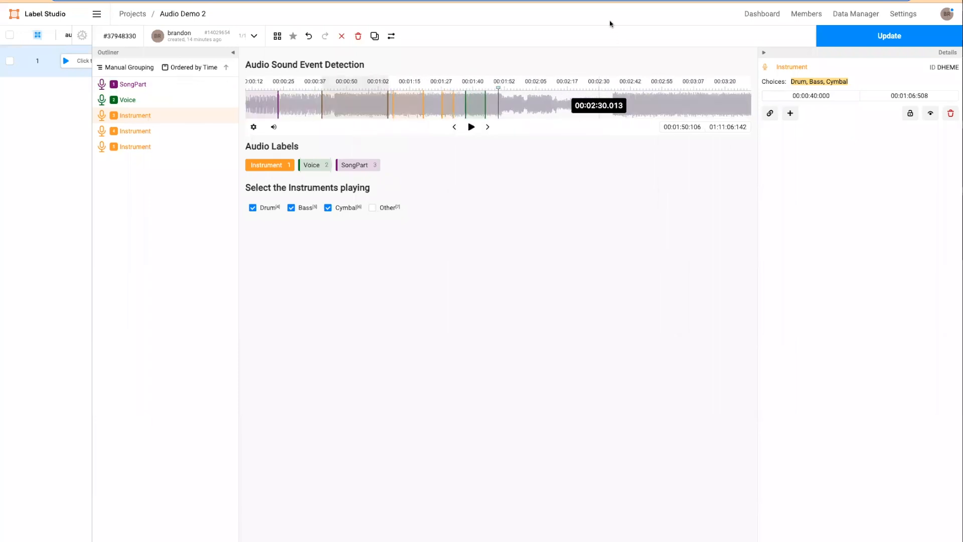